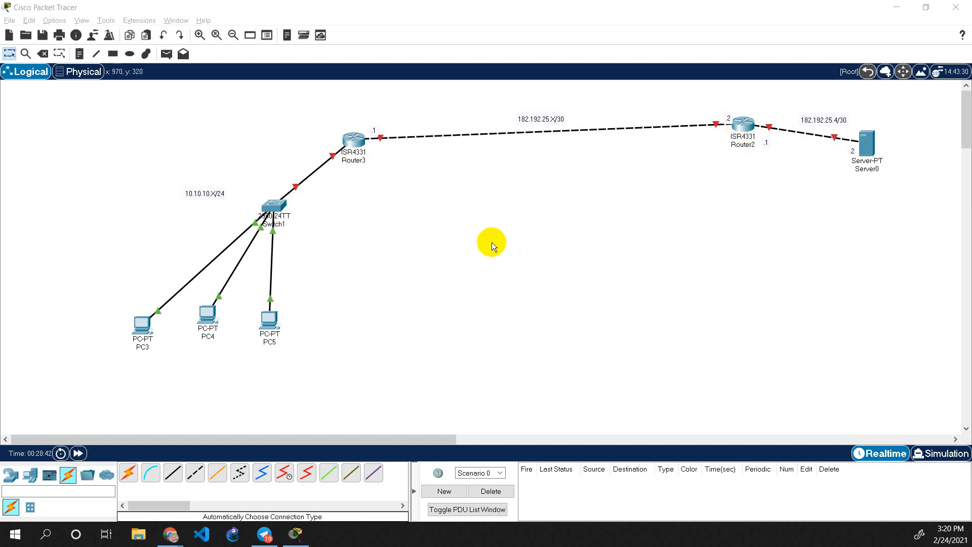
Open Router3's command-line interface and answer no to the initial configuration dialog.
{"action": "left_click", "coordinate": [352, 144]}
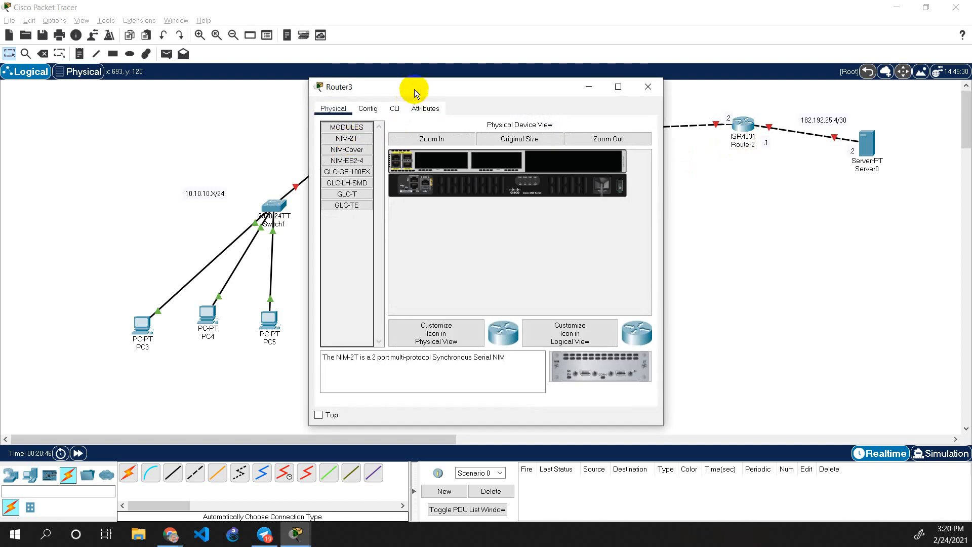
{"action": "left_click_drag", "start_coordinate": [419, 87], "coordinate": [663, 91]}
{"action": "left_click", "coordinate": [643, 108]}
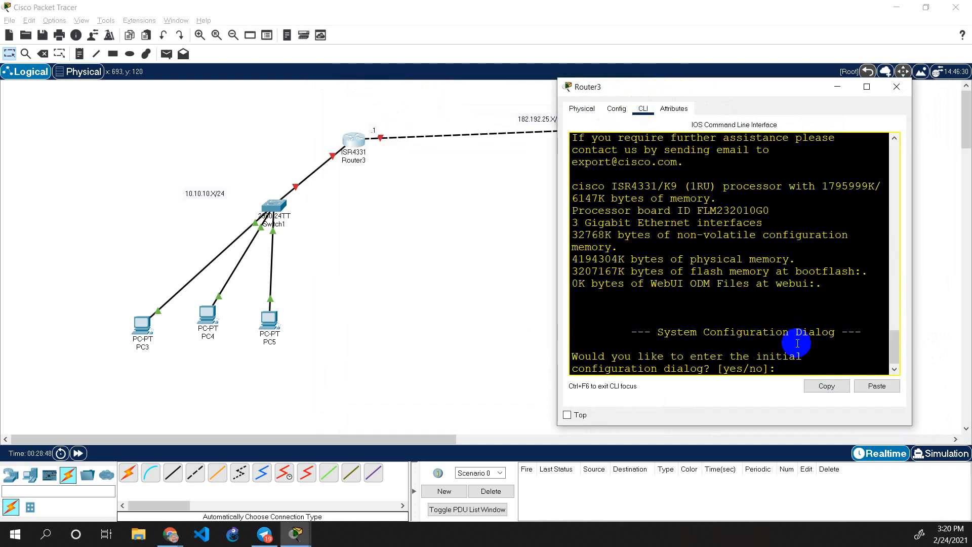
{"action": "type", "text": "no"}
{"action": "key", "text": "Return"}
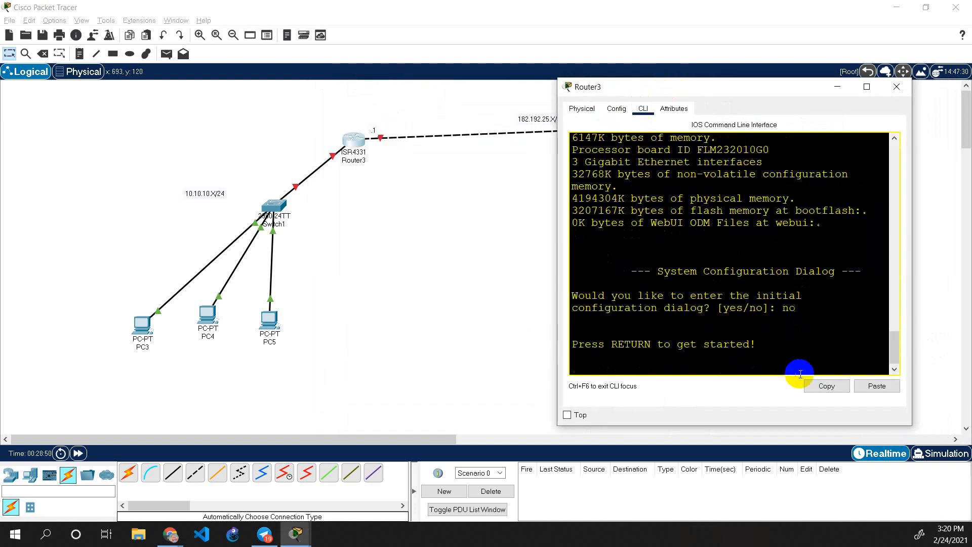
{"action": "left_click", "coordinate": [501, 241]}
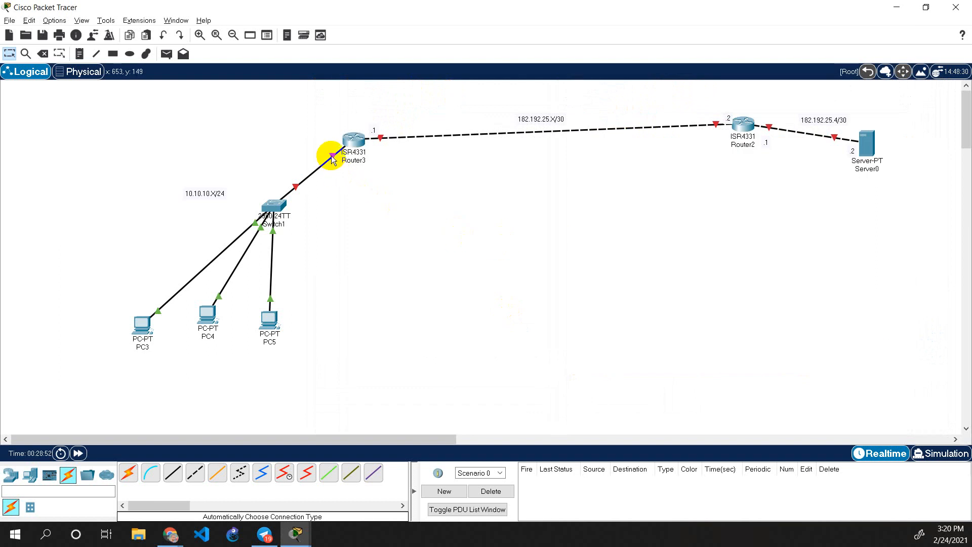
Turn on Always Show Port Labels in Logical Workspace in the preferences and nudge Router3 slightly in the topology.
{"action": "left_click", "coordinate": [55, 20]}
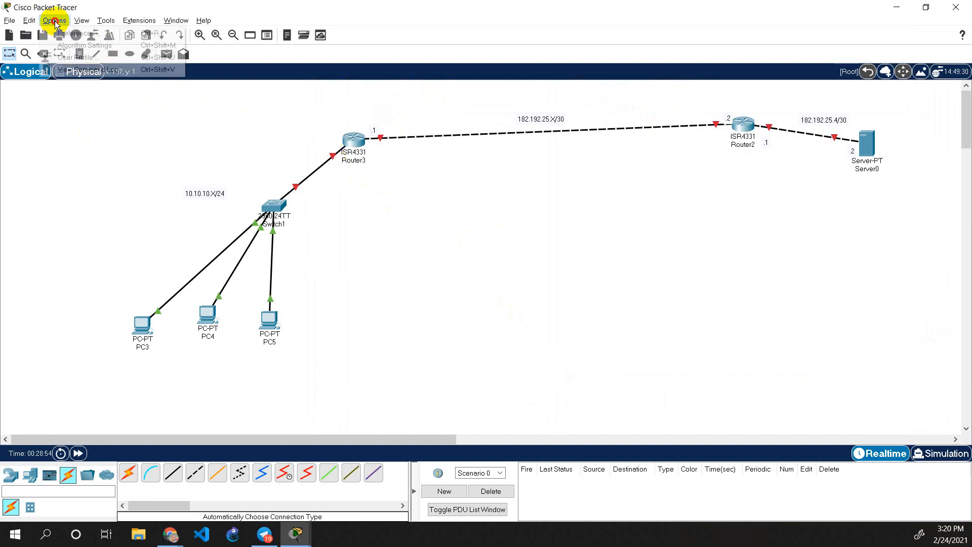
{"action": "left_click", "coordinate": [76, 33]}
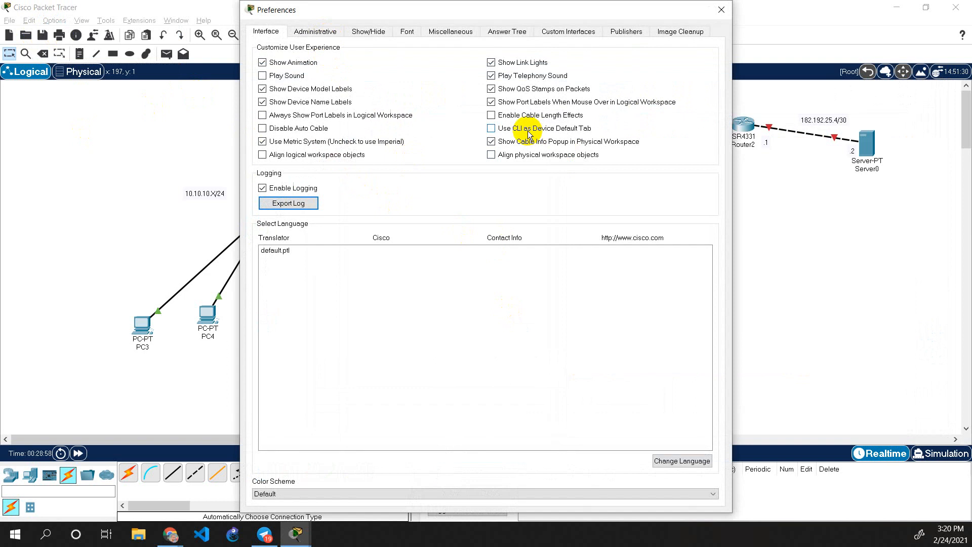
{"action": "left_click", "coordinate": [318, 115]}
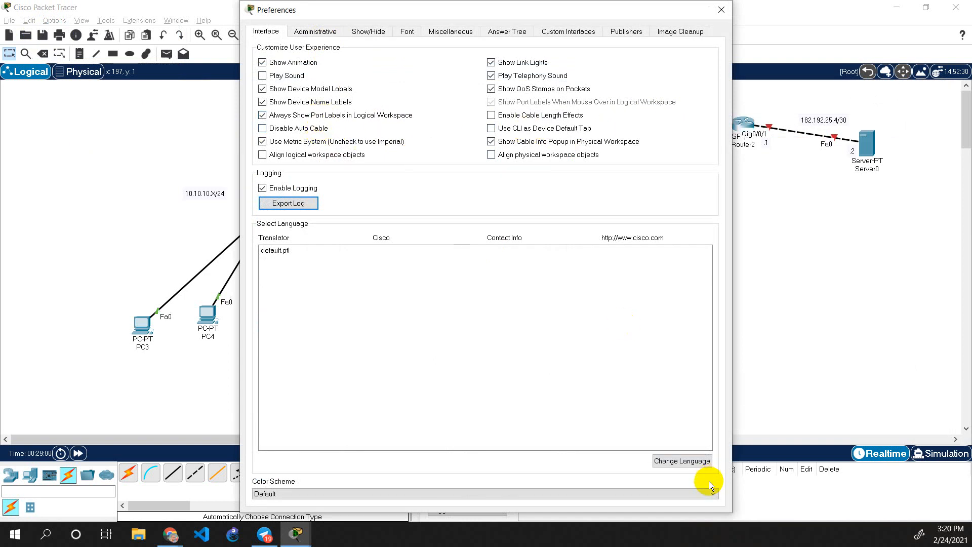
{"action": "left_click", "coordinate": [721, 10]}
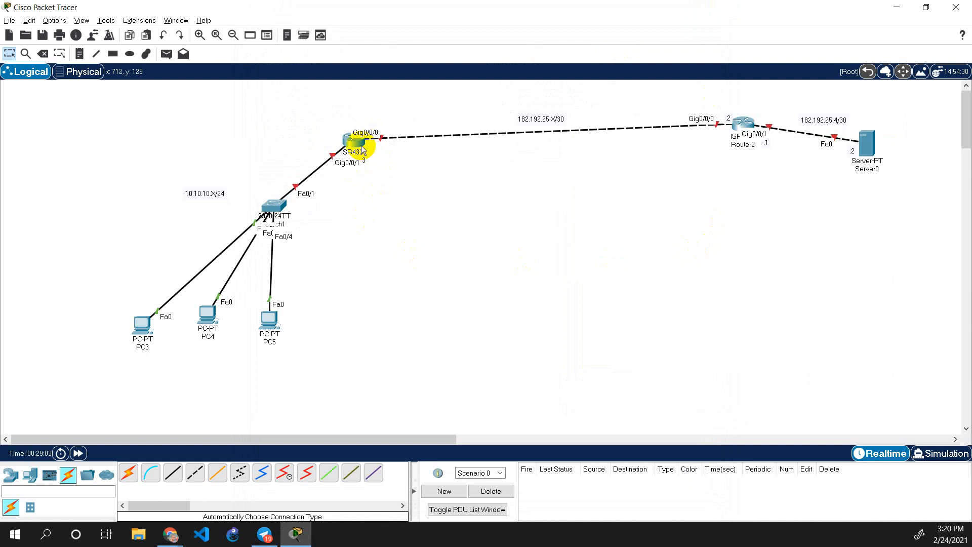
{"action": "mouse_move", "coordinate": [354, 140]}
{"action": "left_mouse_down"}
{"action": "mouse_move", "coordinate": [290, 133]}
{"action": "mouse_move", "coordinate": [347, 141]}
{"action": "left_mouse_up"}
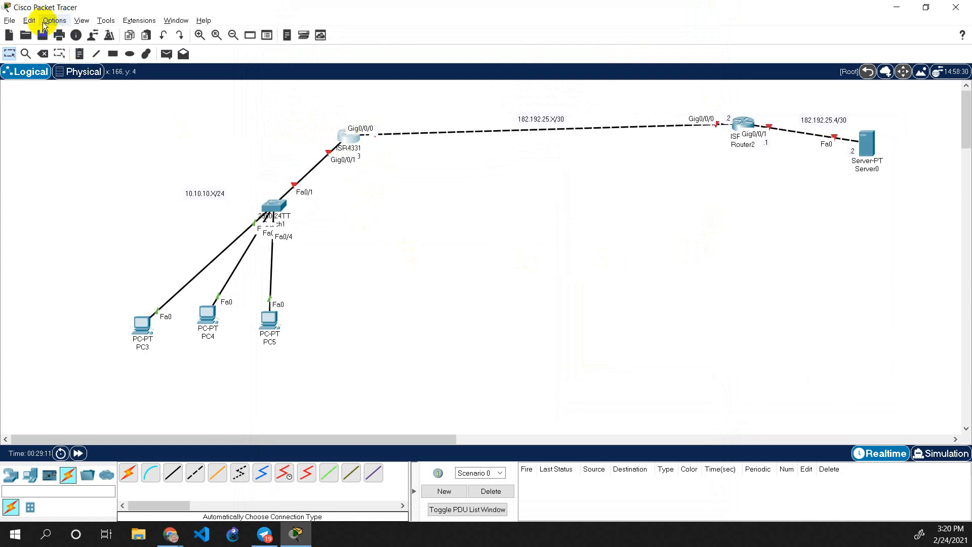
Reopen Router3's command line and enter global configuration mode with en and conf t.
{"action": "left_click", "coordinate": [350, 138]}
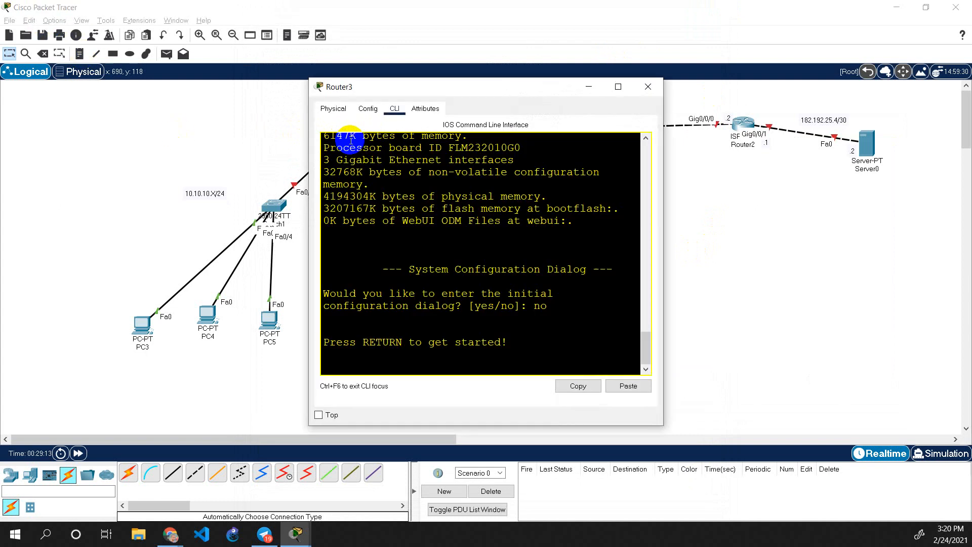
{"action": "left_click_drag", "start_coordinate": [403, 87], "coordinate": [584, 89]}
{"action": "left_click", "coordinate": [678, 369]}
{"action": "key", "text": "Return"}
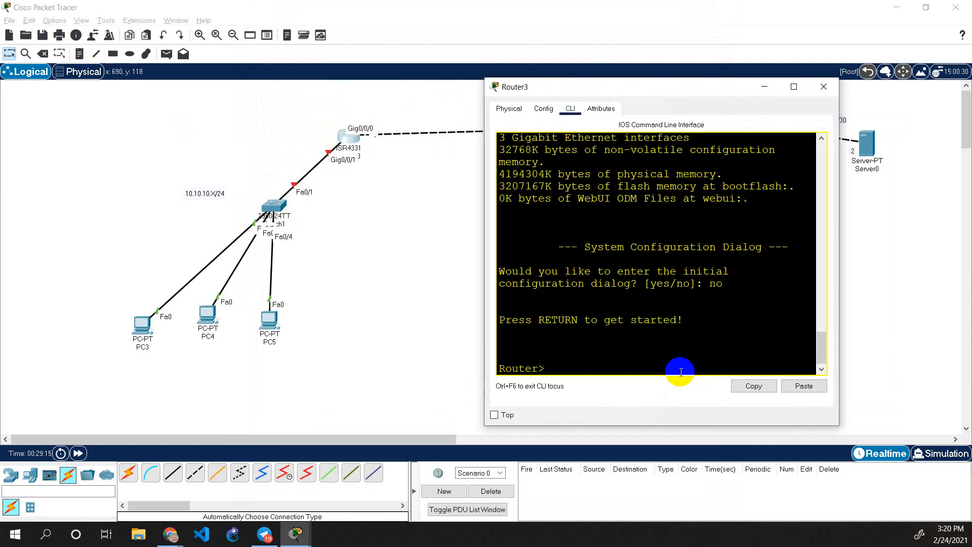
{"action": "key", "text": "Return"}
{"action": "type", "text": "en"}
{"action": "key", "text": "Return"}
{"action": "type", "text": "con"}
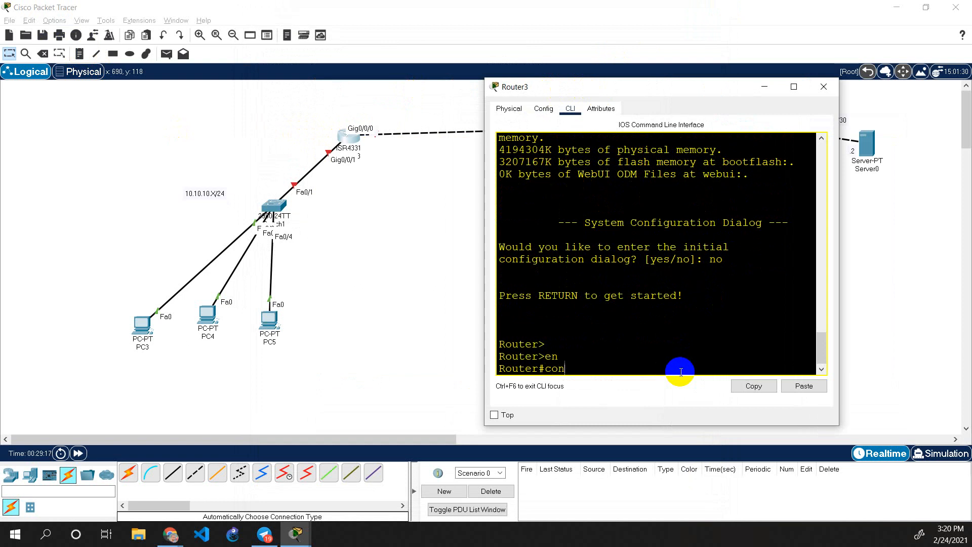
{"action": "type", "text": "f t"}
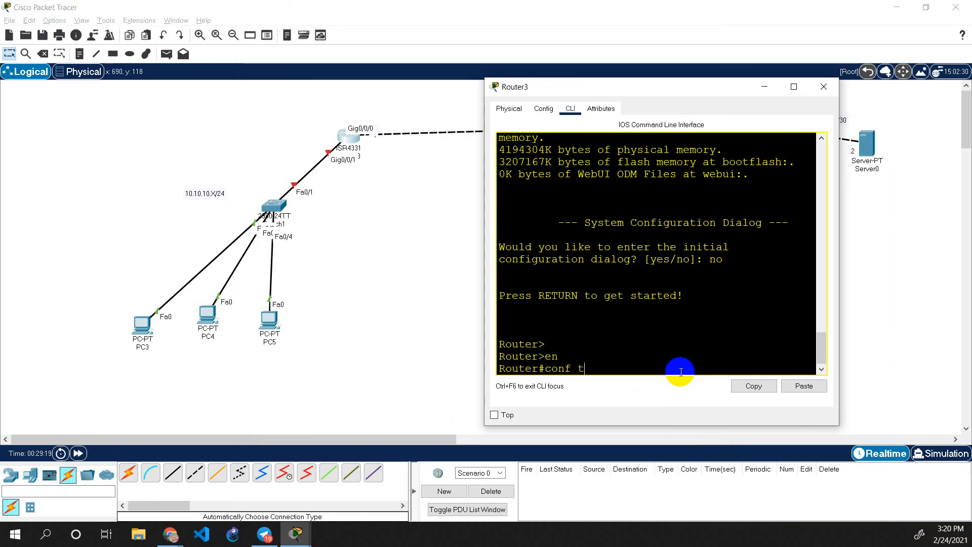
{"action": "key", "text": "Return"}
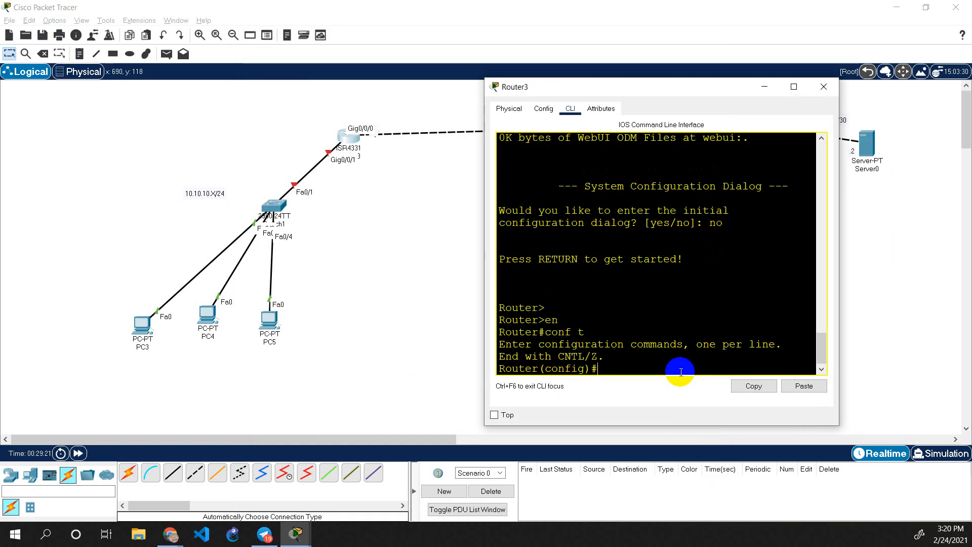
Enable Router3's interface g0/0/1 with the no sh command.
{"action": "type", "text": "int g"}
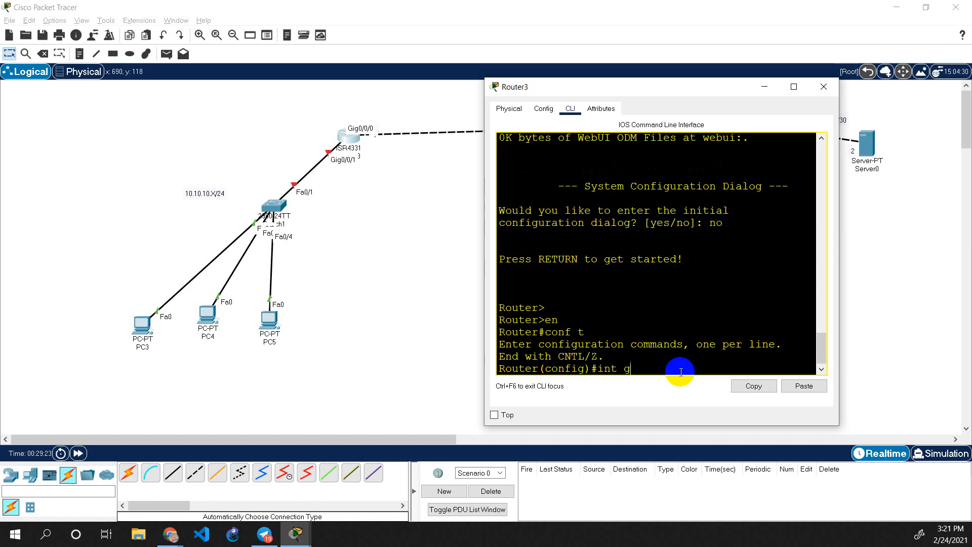
{"action": "type", "text": "0/0/1"}
{"action": "key", "text": "Return"}
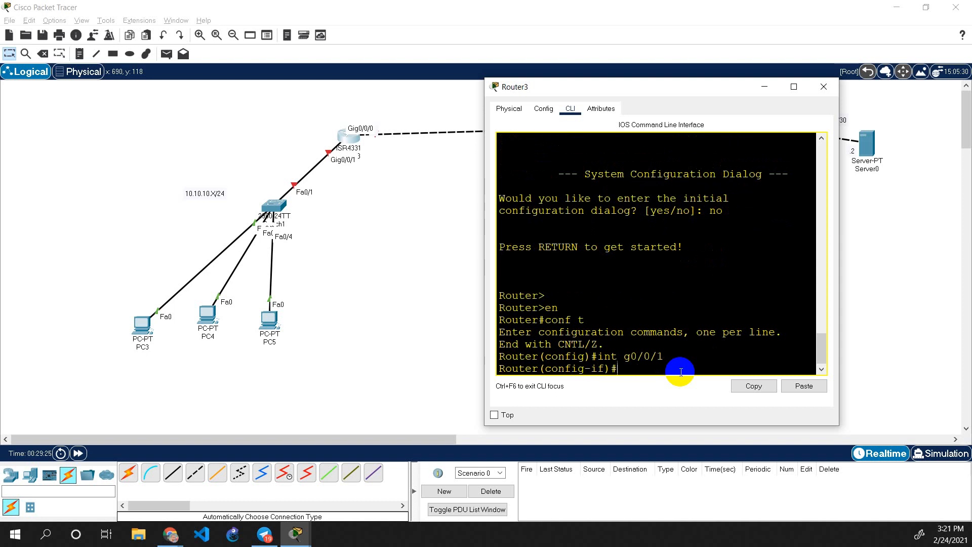
{"action": "type", "text": "no sh"}
{"action": "key", "text": "Return"}
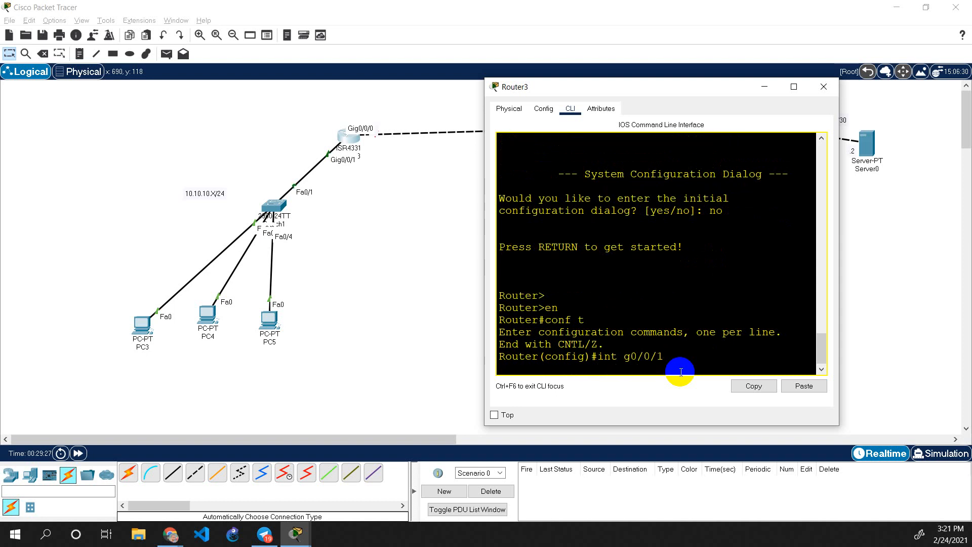
{"action": "key", "text": "Return"}
Assign IP address 10.10.10.1 with subnet mask 255.255.255.0 to interface g0/0/1.
{"action": "type", "text": "i"}
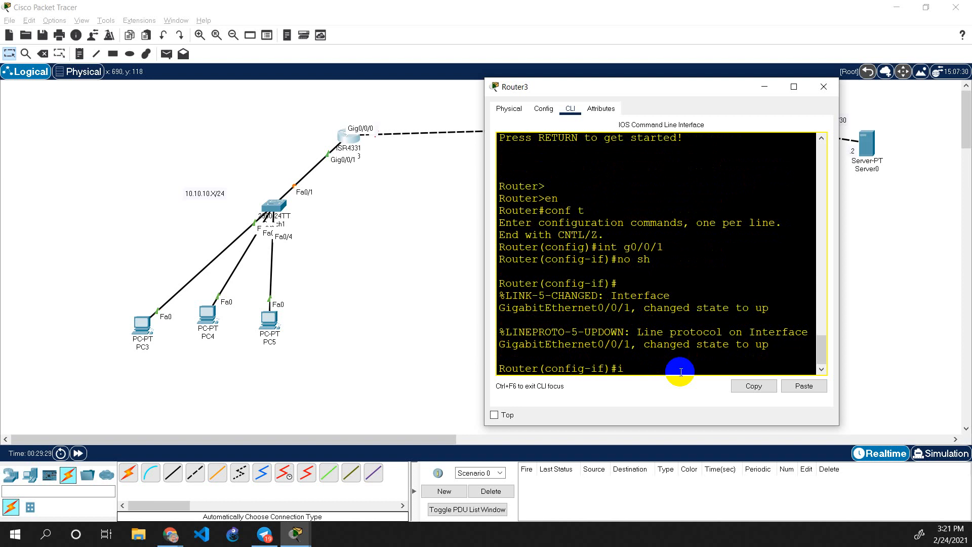
{"action": "type", "text": "p add"}
{"action": "key", "text": "Tab"}
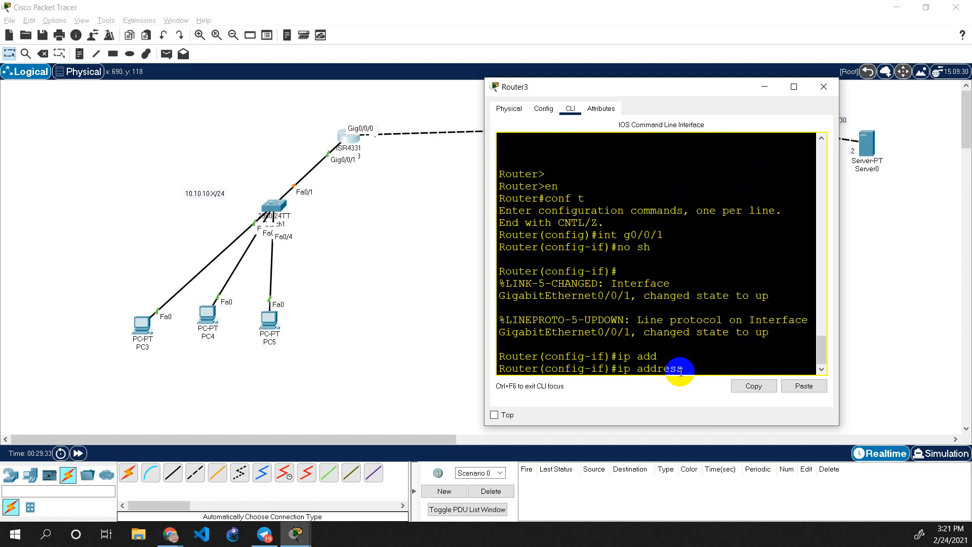
{"action": "type", "text": "10.10.1.0.1"}
{"action": "key", "text": "Return"}
{"action": "key", "text": "Up"}
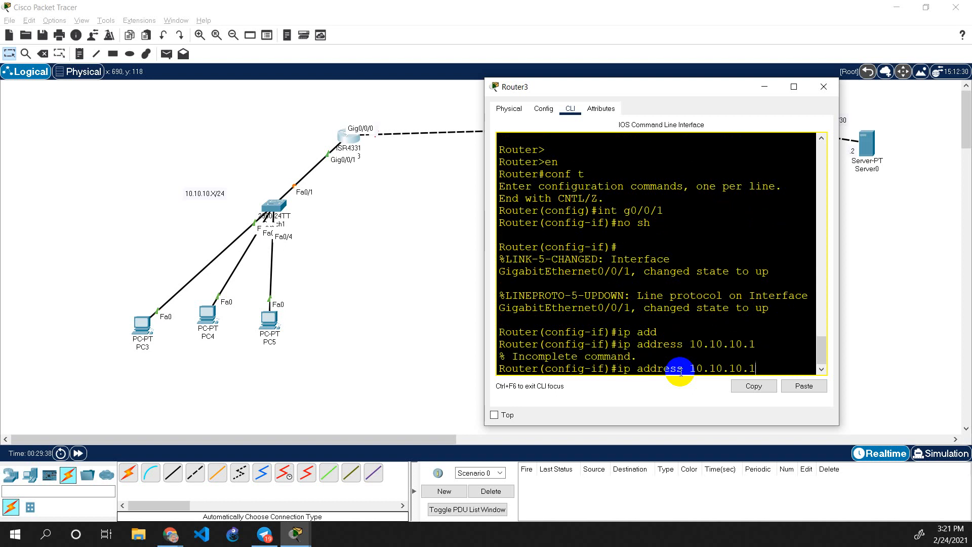
{"action": "type", "text": "255.255.255.0"}
{"action": "key", "text": "Return"}
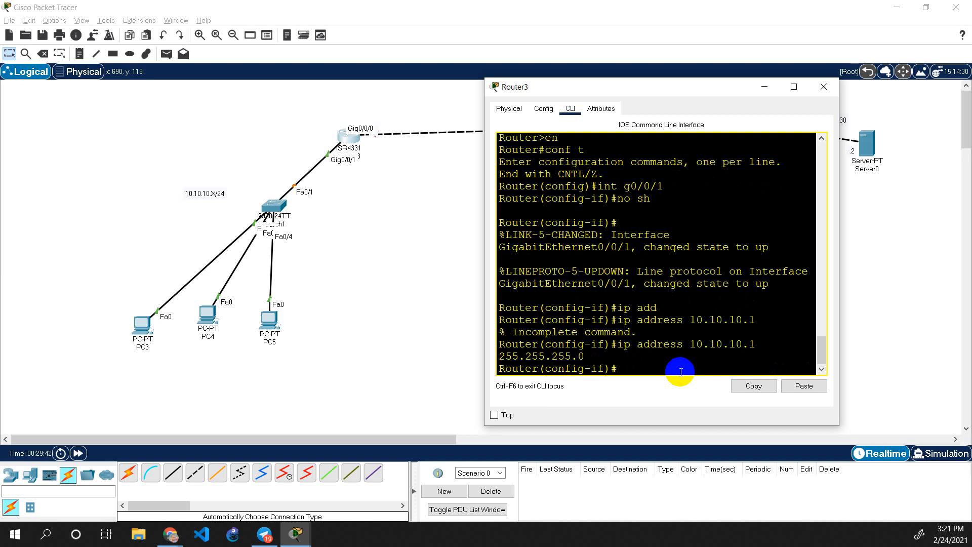
Widen the Router3 window and save the router's configuration with do wr.
{"action": "left_click_drag", "start_coordinate": [837, 225], "coordinate": [901, 224]}
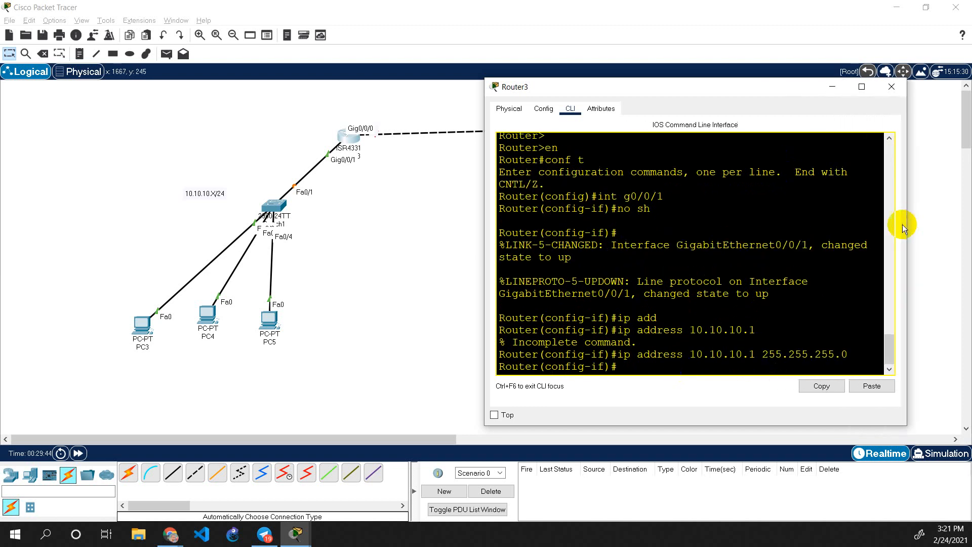
{"action": "left_click", "coordinate": [787, 348]}
{"action": "type", "text": "do wr"}
{"action": "key", "text": "Return"}
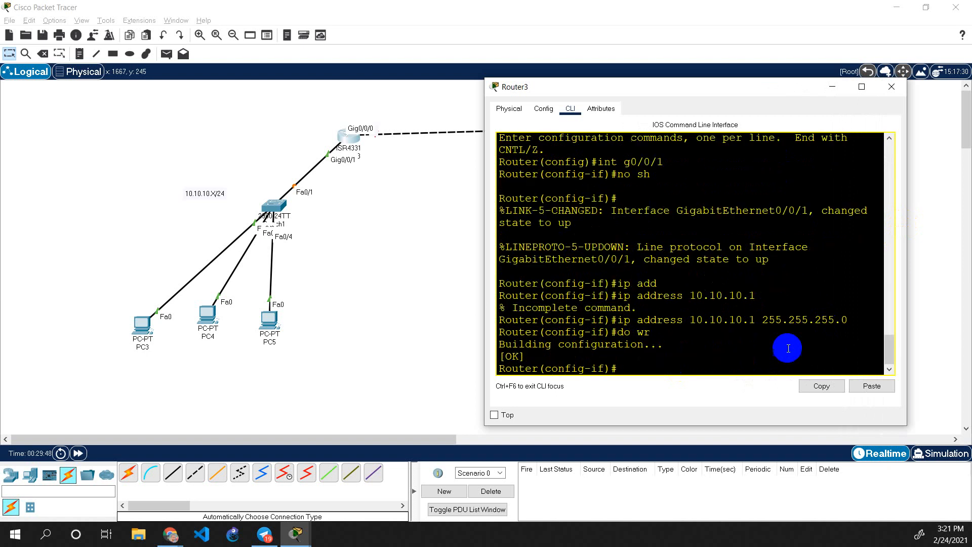
Exit the g0/0/1 interface mode and enter interface configuration for g0/0/0.
{"action": "type", "text": "ex"}
{"action": "key", "text": "Return"}
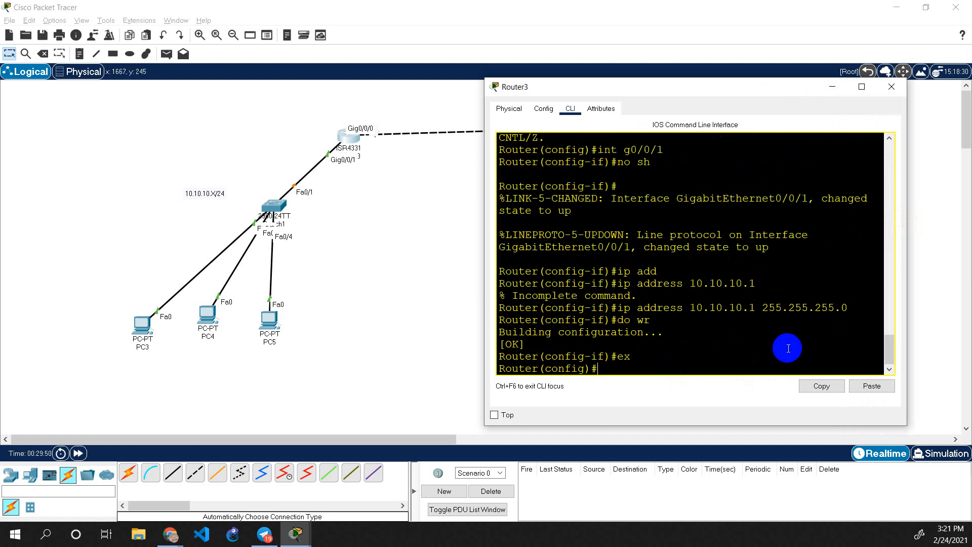
{"action": "type", "text": "itn g0/"}
{"action": "key", "text": "BackSpace"}
{"action": "key", "text": "BackSpace"}
{"action": "key", "text": "BackSpace"}
{"action": "key", "text": "BackSpace"}
{"action": "key", "text": "BackSpace"}
{"action": "key", "text": "BackSpace"}
{"action": "type", "text": "nt g0/0/0"}
{"action": "key", "text": "Return"}
Assign IP address 182.192.25.1 with mask 255.255.255.252 to g0/0/0, shifting Router3 slightly to check the link's address label.
{"action": "type", "text": "ip add"}
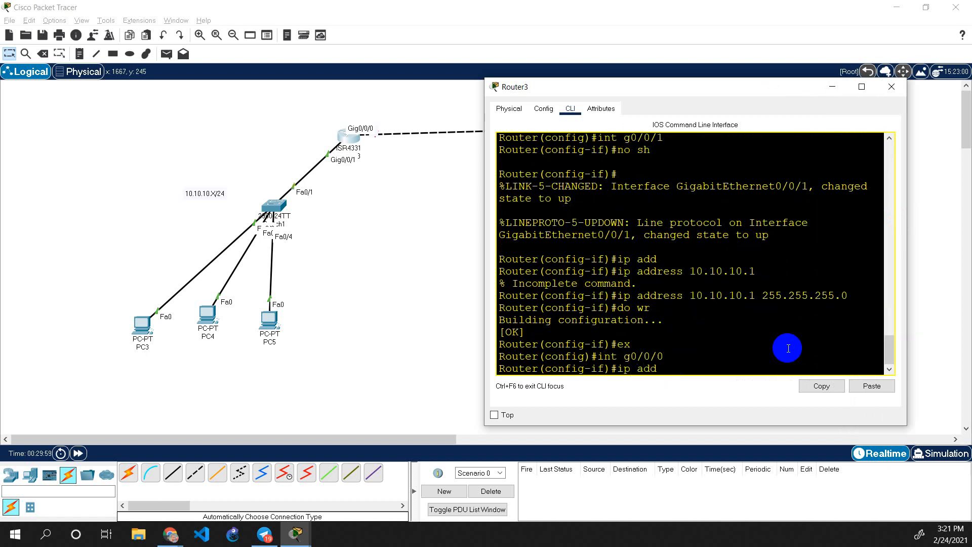
{"action": "key", "text": "Tab"}
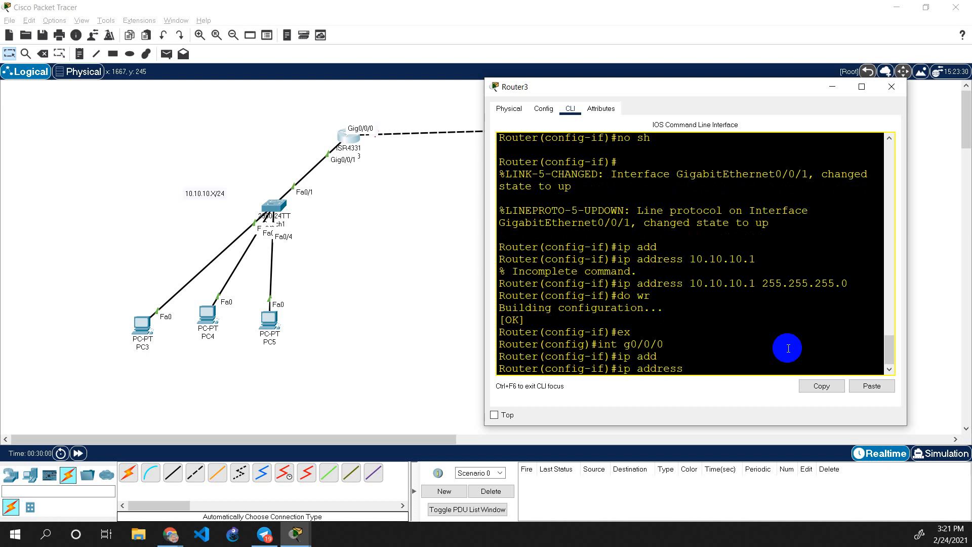
{"action": "left_click_drag", "start_coordinate": [642, 97], "coordinate": [840, 186]}
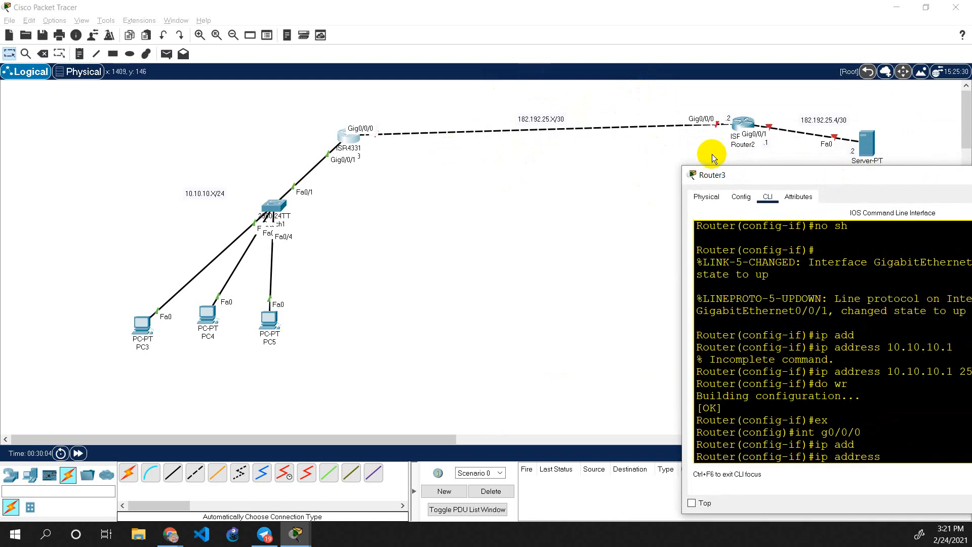
{"action": "left_click_drag", "start_coordinate": [756, 184], "coordinate": [502, 181]}
{"action": "type", "text": "182."}
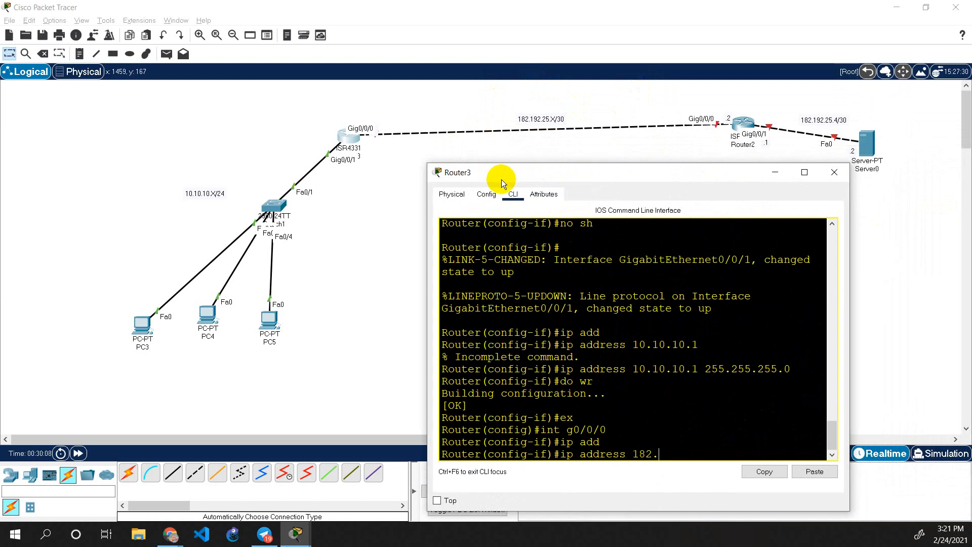
{"action": "type", "text": "192.25.1"}
{"action": "mouse_move", "coordinate": [359, 137]}
{"action": "left_mouse_down"}
{"action": "mouse_move", "coordinate": [342, 137]}
{"action": "mouse_move", "coordinate": [356, 139]}
{"action": "left_mouse_up"}
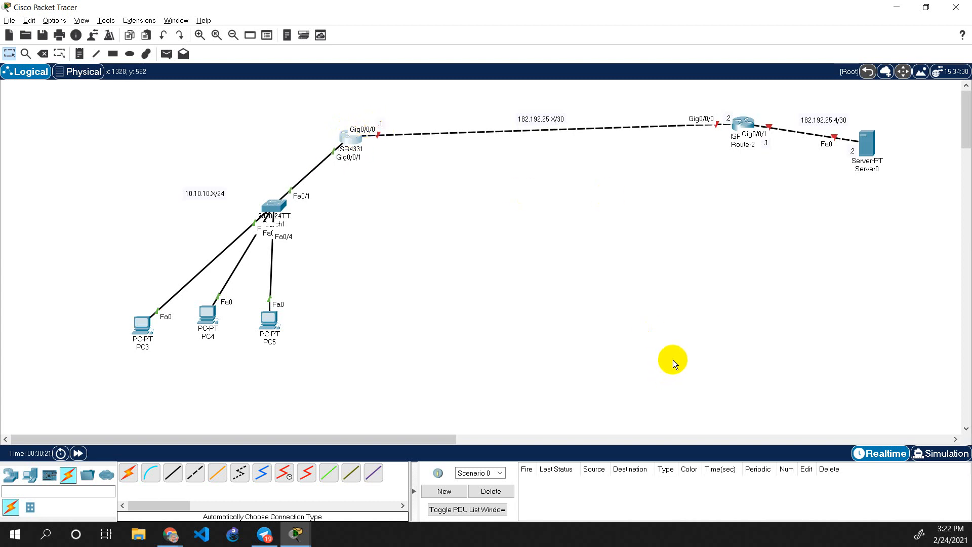
{"action": "key", "text": "alt+Tab"}
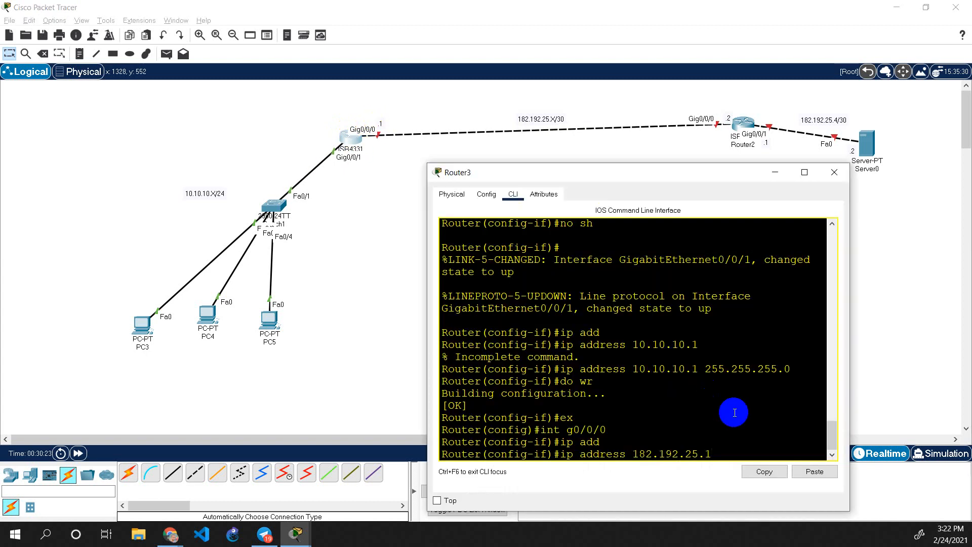
{"action": "type", "text": "255.255.255.252"}
{"action": "key", "text": "Return"}
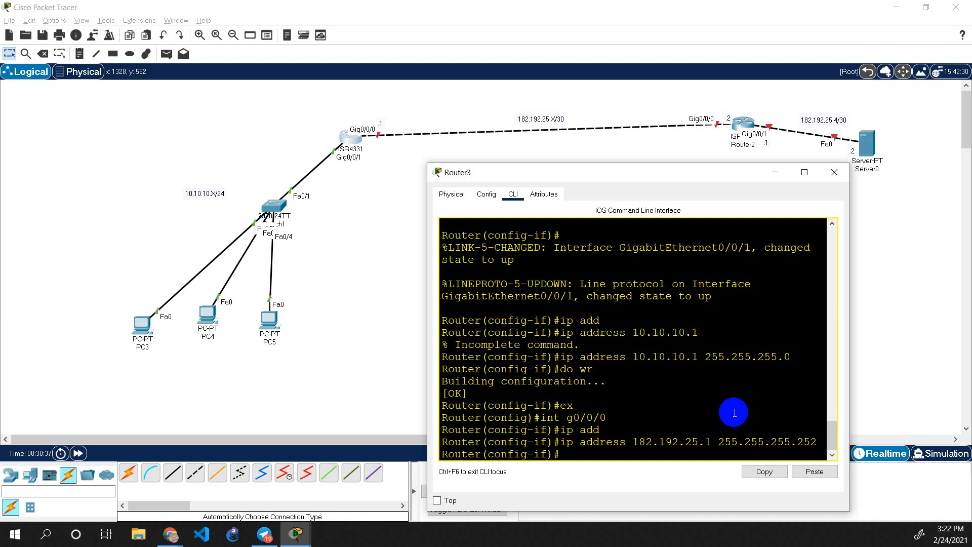
Enable interface g0/0/0 with no sh and save Router3's configuration with do wr, closing its window.
{"action": "type", "text": "no shu"}
{"action": "key", "text": "BackSpace"}
{"action": "key", "text": "Return"}
{"action": "type", "text": "ex"}
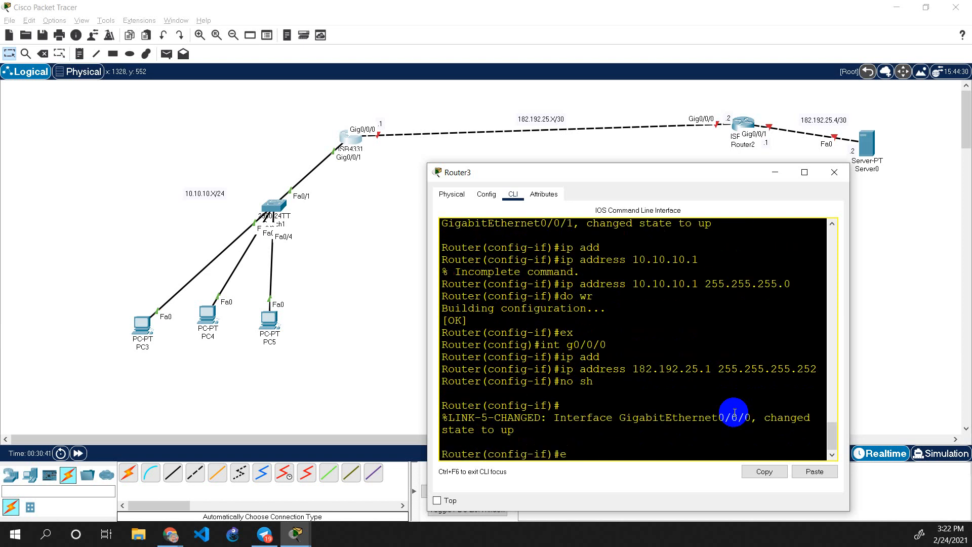
{"action": "key", "text": "Return"}
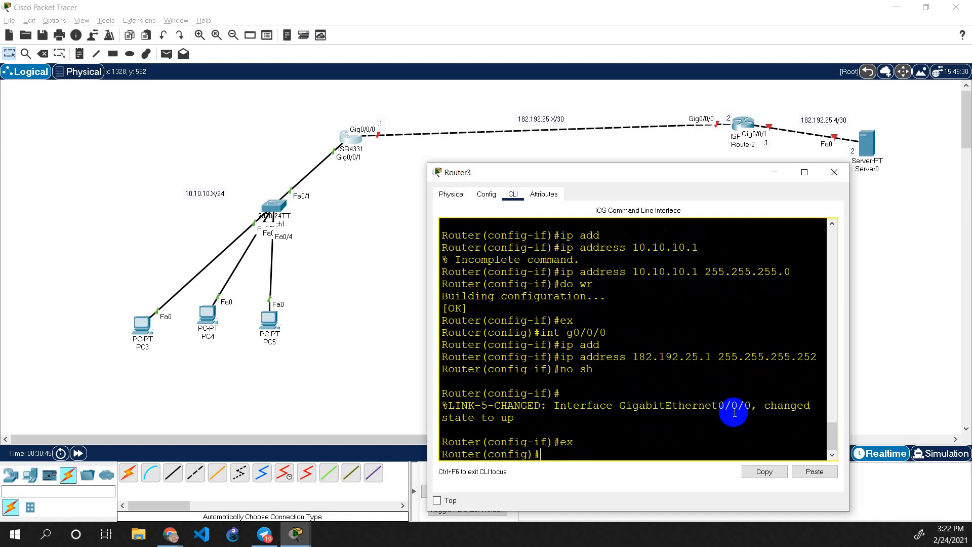
{"action": "type", "text": "do wr"}
{"action": "key", "text": "Return"}
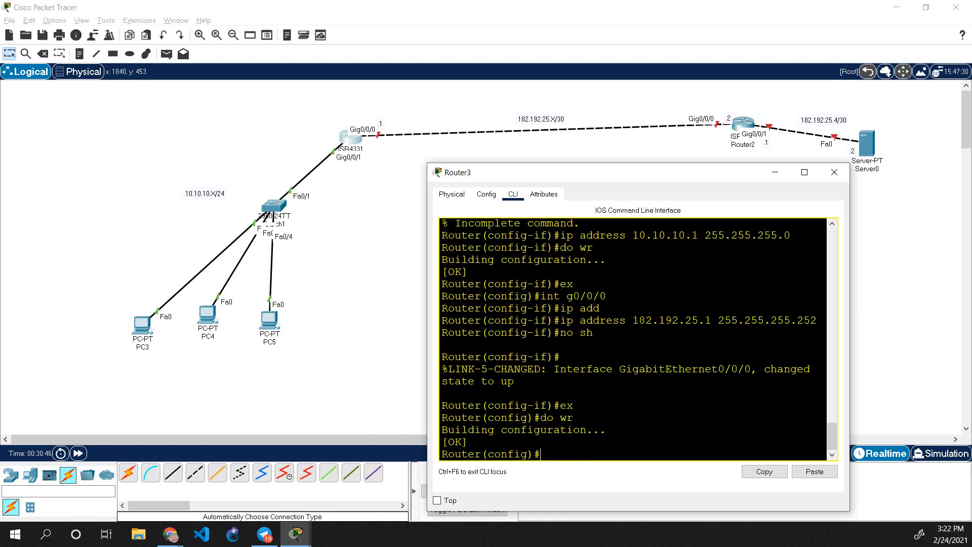
{"action": "left_click", "coordinate": [835, 172]}
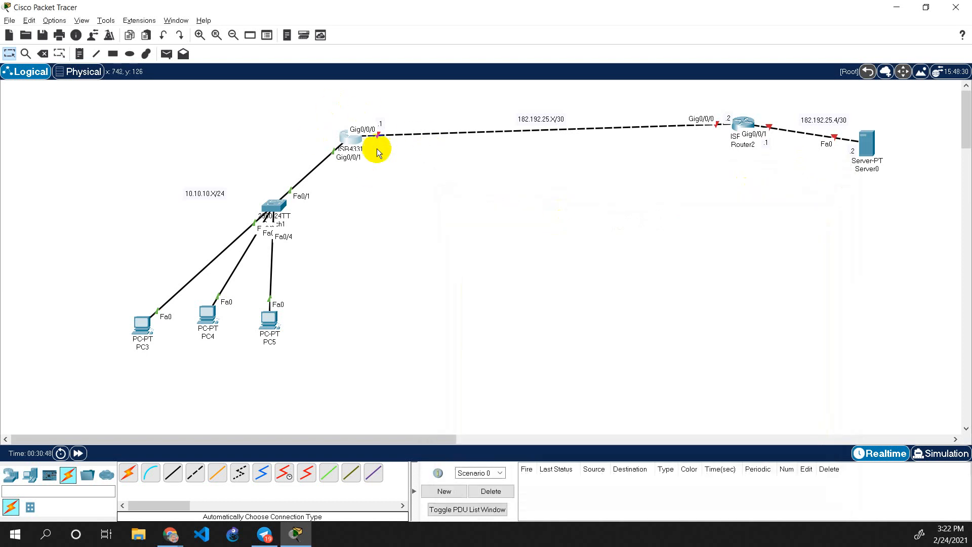
Open Router2's command line and decline the initial configuration dialog with no.
{"action": "left_click", "coordinate": [743, 124]}
{"action": "left_click_drag", "start_coordinate": [454, 93], "coordinate": [666, 178]}
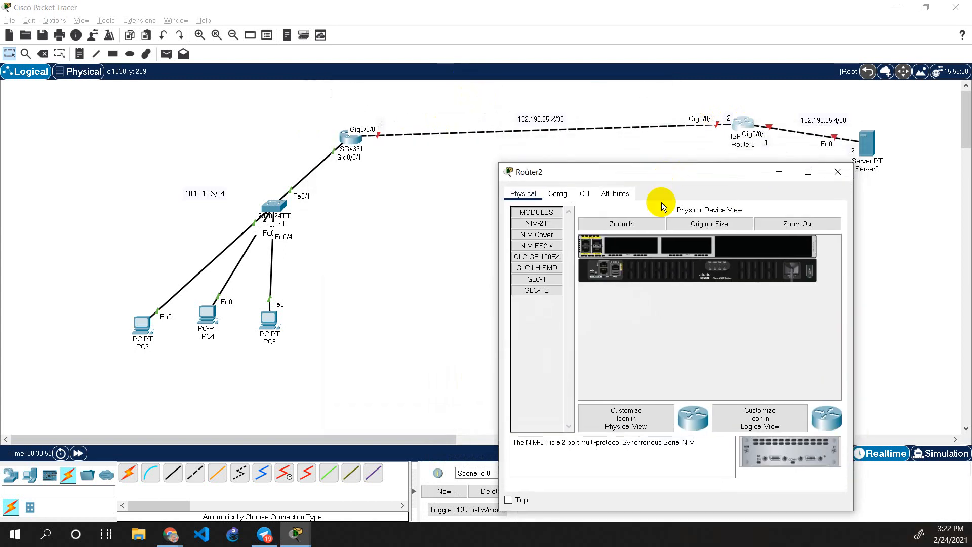
{"action": "left_click", "coordinate": [583, 193]}
{"action": "left_click", "coordinate": [732, 455]}
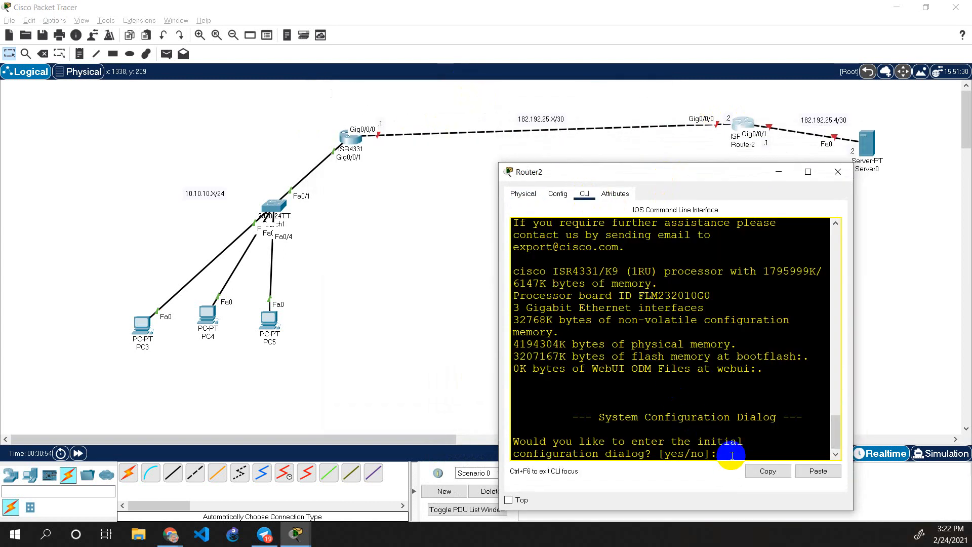
{"action": "type", "text": "no"}
{"action": "key", "text": "Return"}
{"action": "key", "text": "Return"}
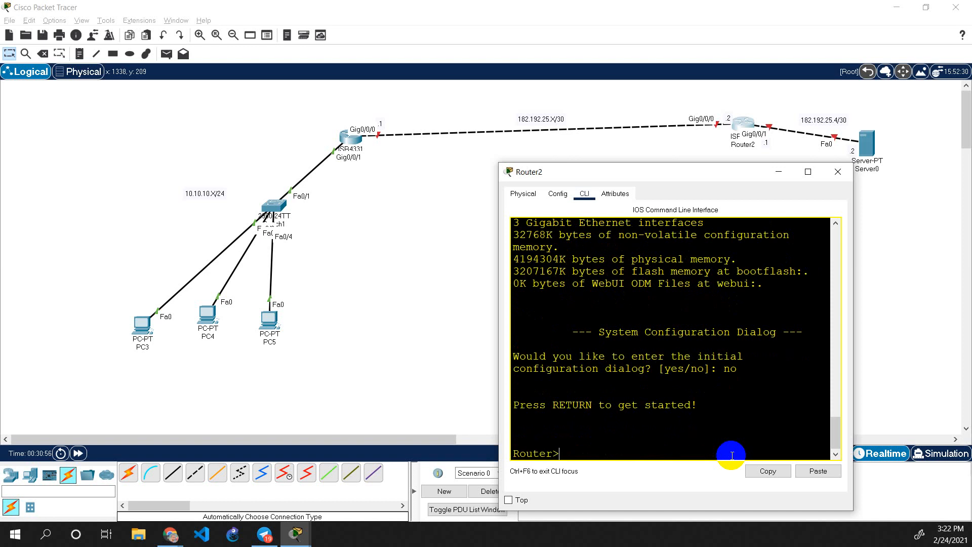
Enter privileged mode with en, global configuration with conf t, and interface configuration for g0/0/0 on Router2.
{"action": "type", "text": "en"}
{"action": "key", "text": "Return"}
{"action": "type", "text": "conf t"}
{"action": "key", "text": "Return"}
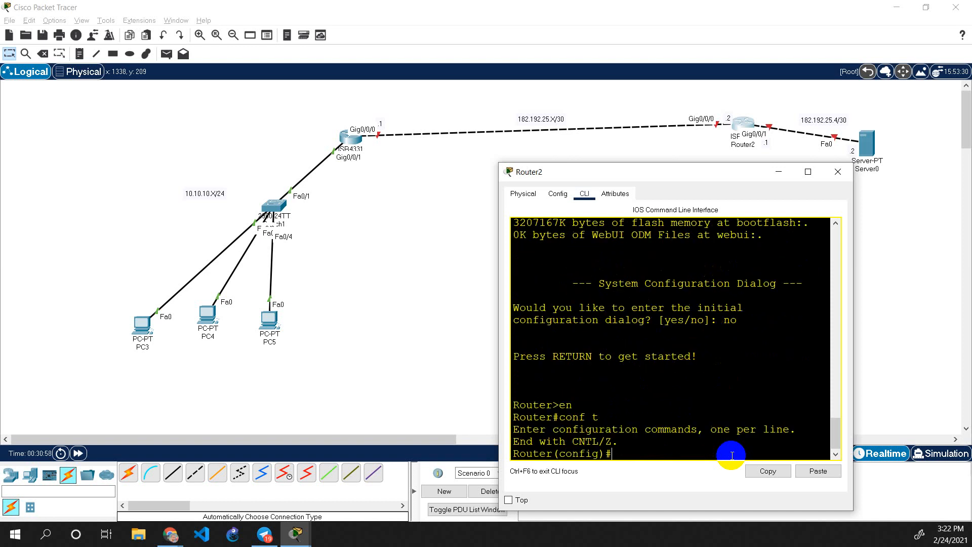
{"action": "type", "text": "int g0/0/"}
{"action": "key", "text": "Return"}
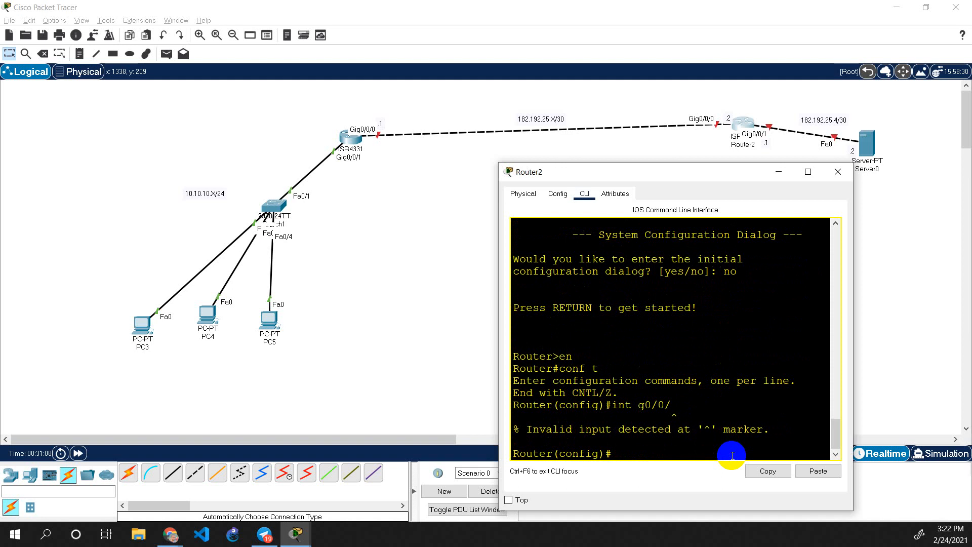
{"action": "key", "text": "Up"}
{"action": "type", "text": "0"}
{"action": "key", "text": "Return"}
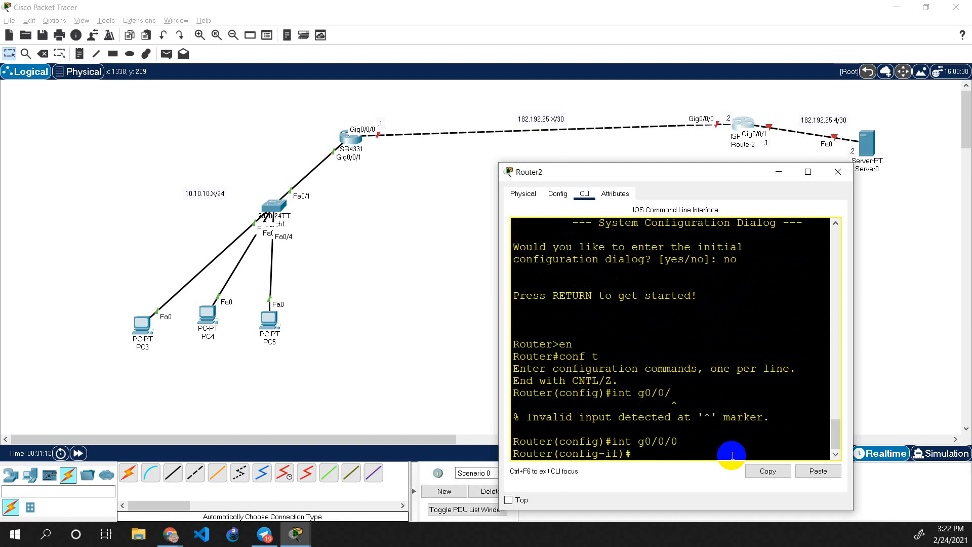
Assign IP address 182.192.25.2 with mask 255.255.255.0 to Router2's g0/0/0.
{"action": "type", "text": "ip add"}
{"action": "key", "text": "Tab"}
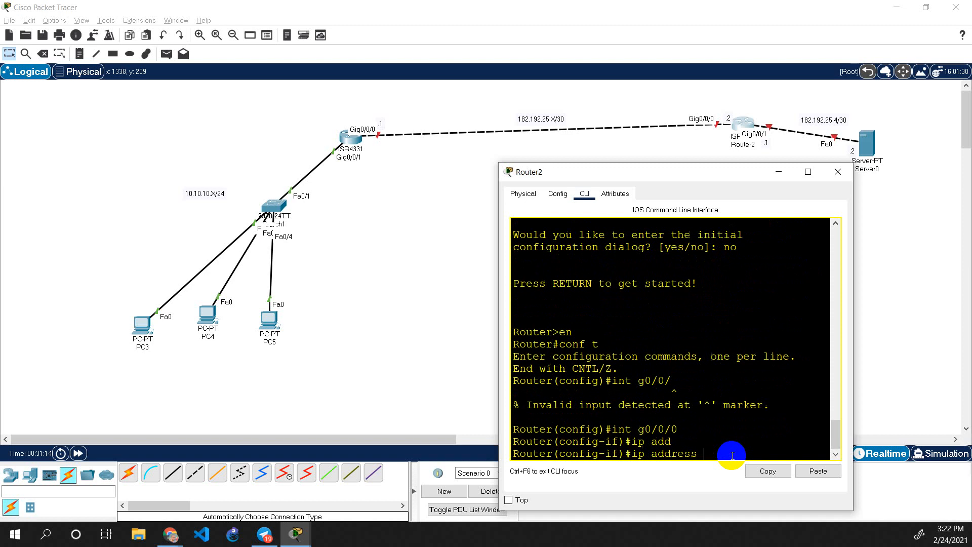
{"action": "type", "text": "182.192.125"}
{"action": "key", "text": "Left"}
{"action": "key", "text": "Left"}
{"action": "key", "text": "Left"}
{"action": "key", "text": "Left"}
{"action": "key", "text": "BackSpace"}
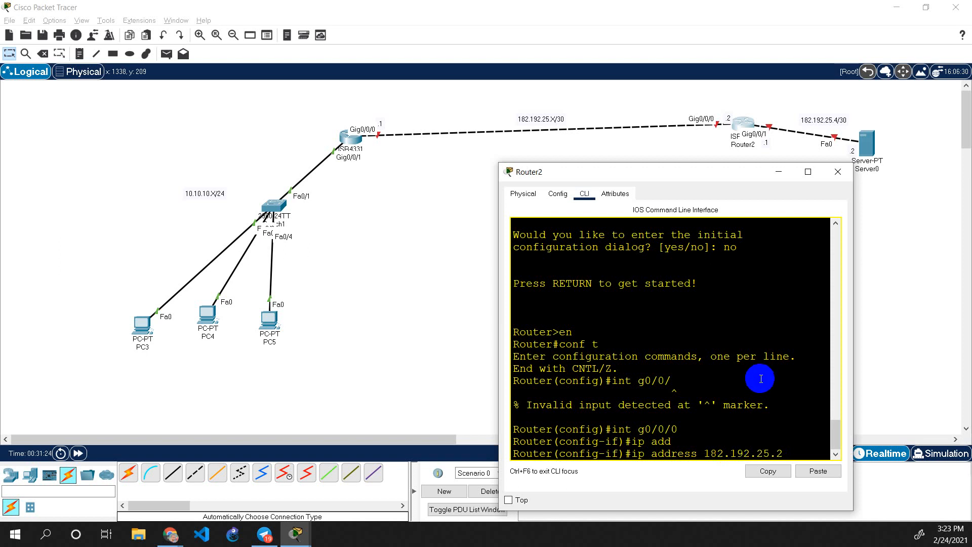
{"action": "type", "text": "255.255.255.0"}
{"action": "key", "text": "Return"}
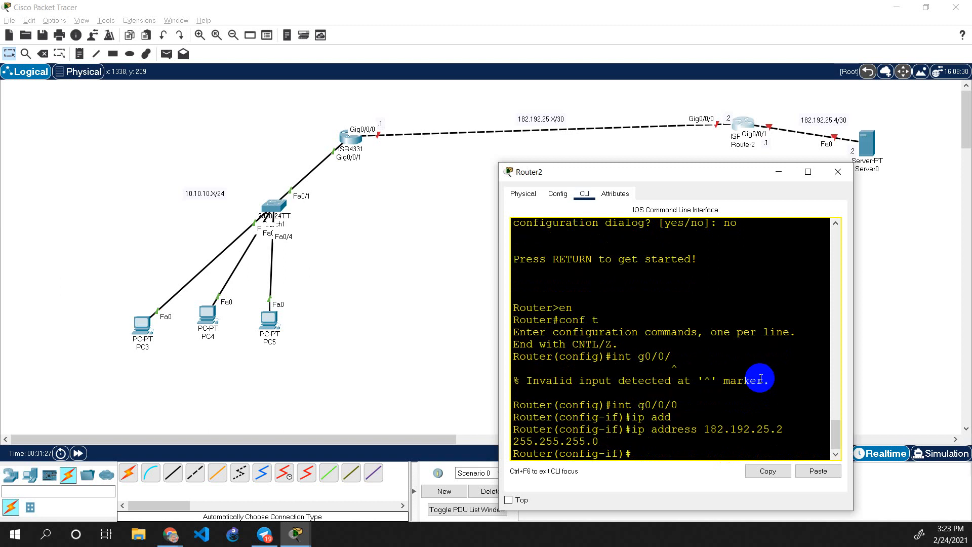
Enable Router2's g0/0/0 with no sh and exit its interface mode.
{"action": "type", "text": "no sh"}
{"action": "key", "text": "Return"}
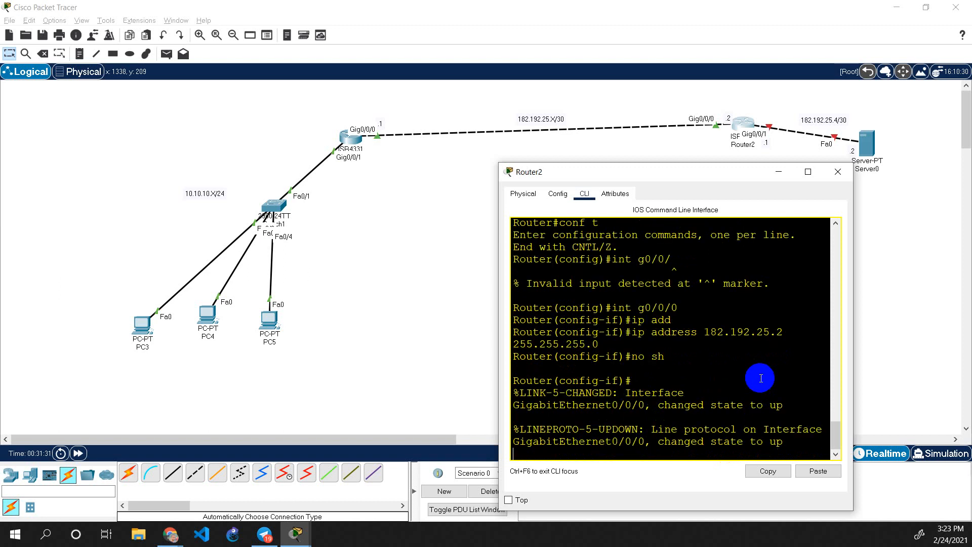
{"action": "key", "text": "Return"}
{"action": "type", "text": "ex"}
{"action": "key", "text": "Return"}
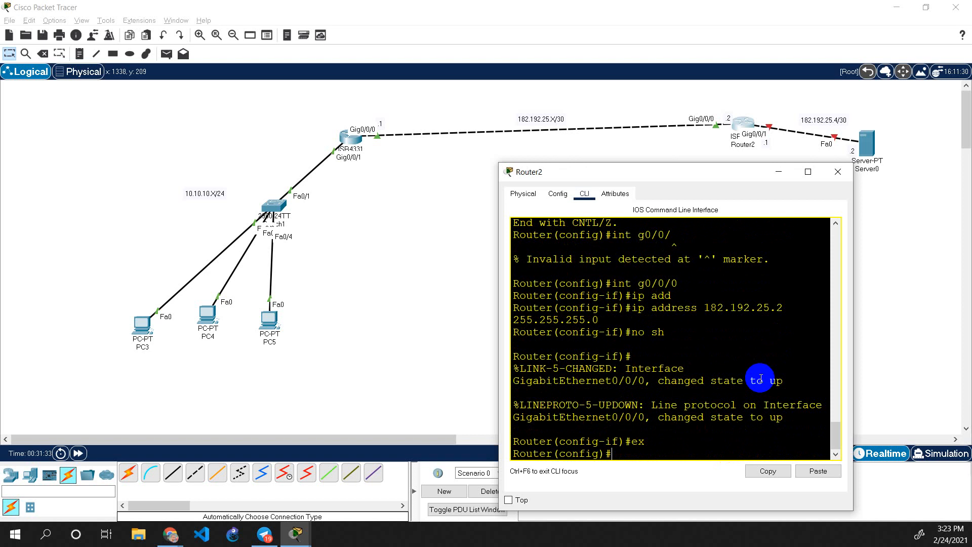
Close and reopen Router2's window and enter interface configuration for g0/0/1.
{"action": "left_click", "coordinate": [836, 172]}
{"action": "left_click", "coordinate": [743, 127]}
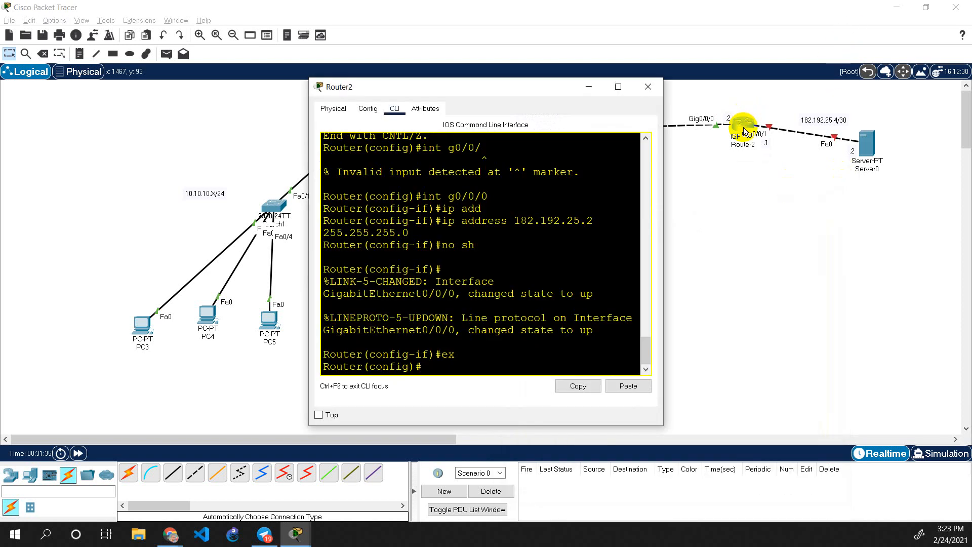
{"action": "type", "text": "int "}
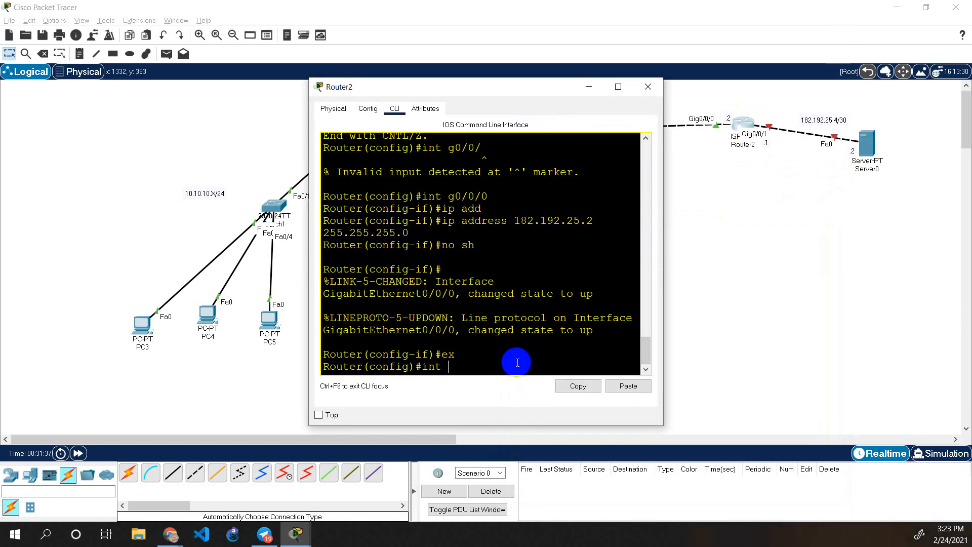
{"action": "type", "text": "g0/0/"}
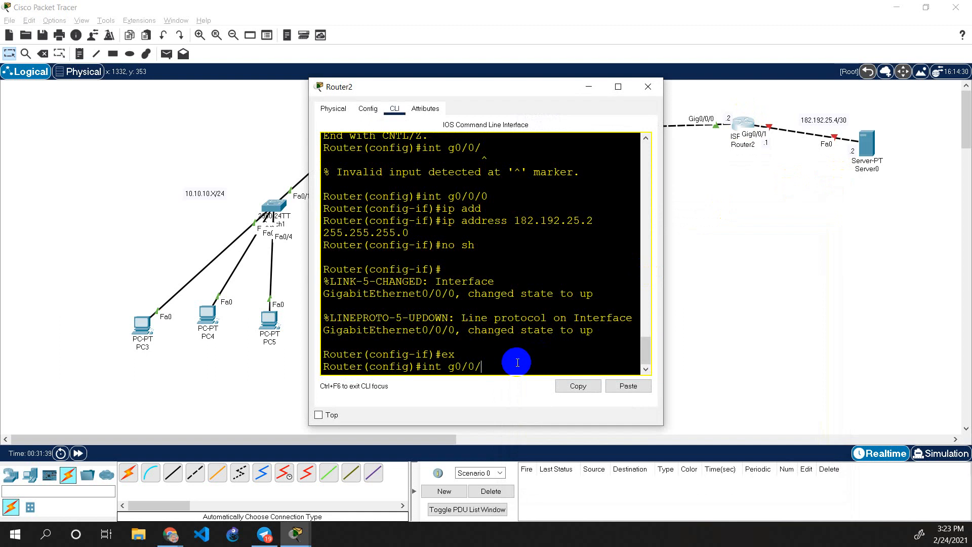
{"action": "type", "text": "1"}
{"action": "key", "text": "Return"}
Try to assign IP address 182.192.25.5 with mask 255.255.255.252 to g0/0/1, moving the Router2 window clear of the link labels.
{"action": "type", "text": "ip[ add"}
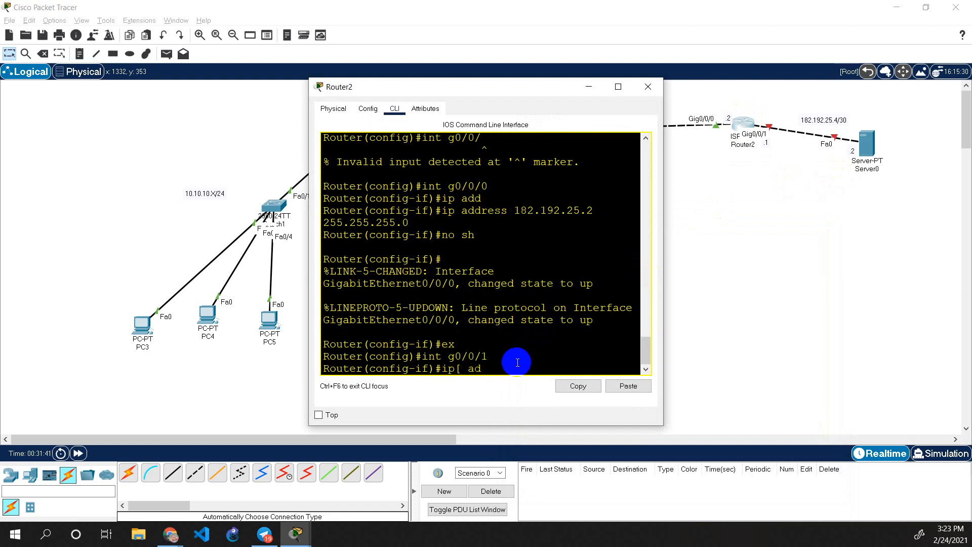
{"action": "key", "text": "BackSpace"}
{"action": "key", "text": "BackSpace"}
{"action": "key", "text": "BackSpace"}
{"action": "key", "text": "BackSpace"}
{"action": "key", "text": "BackSpace"}
{"action": "type", "text": "addd"}
{"action": "key", "text": "BackSpace"}
{"action": "left_click_drag", "start_coordinate": [539, 94], "coordinate": [297, 181]}
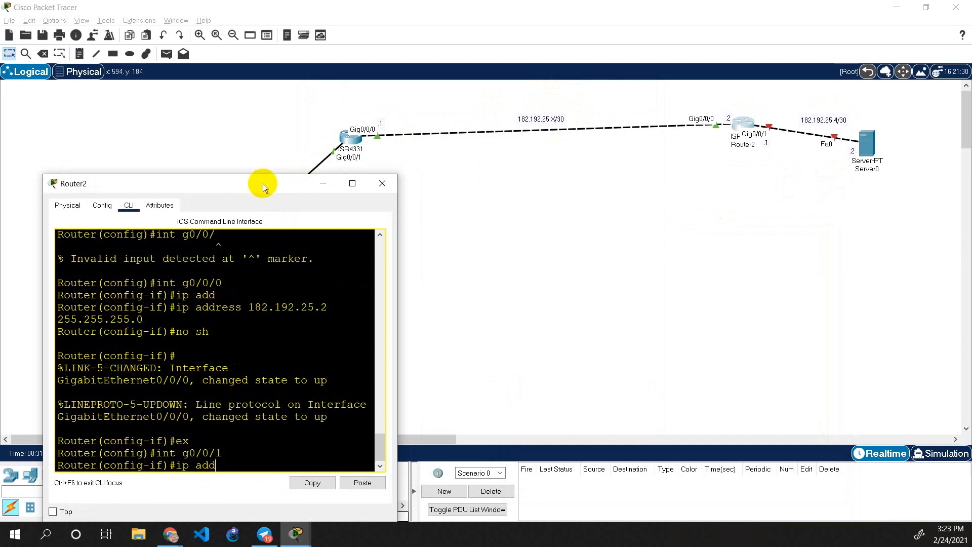
{"action": "left_click_drag", "start_coordinate": [263, 184], "coordinate": [283, 121]}
{"action": "left_click", "coordinate": [292, 313]}
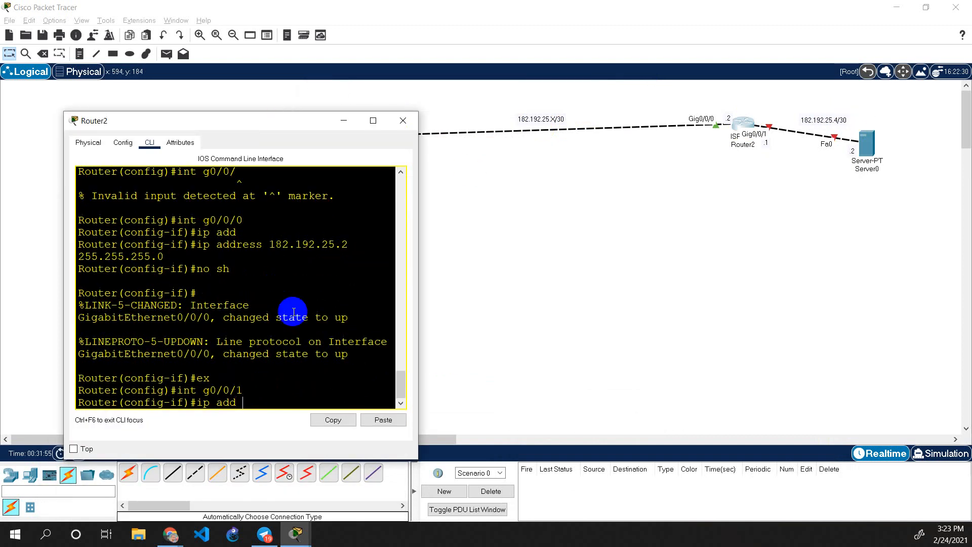
{"action": "type", "text": "182."}
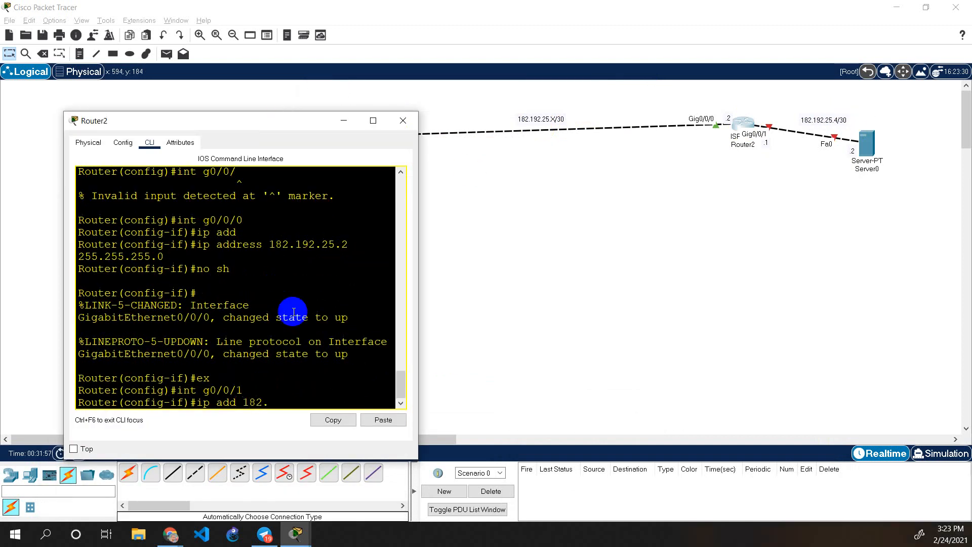
{"action": "type", "text": "192."}
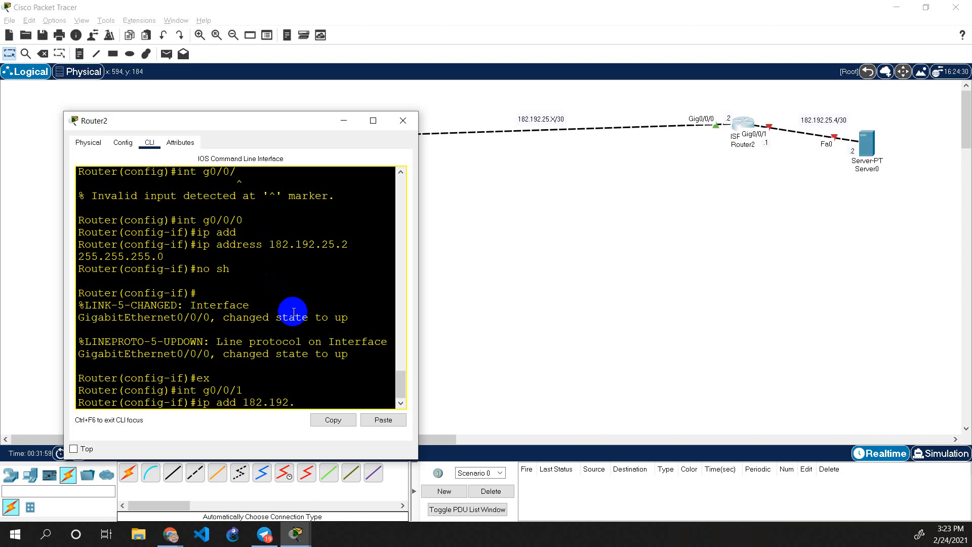
{"action": "type", "text": "25."}
{"action": "type", "text": "5 255.255.255.252"}
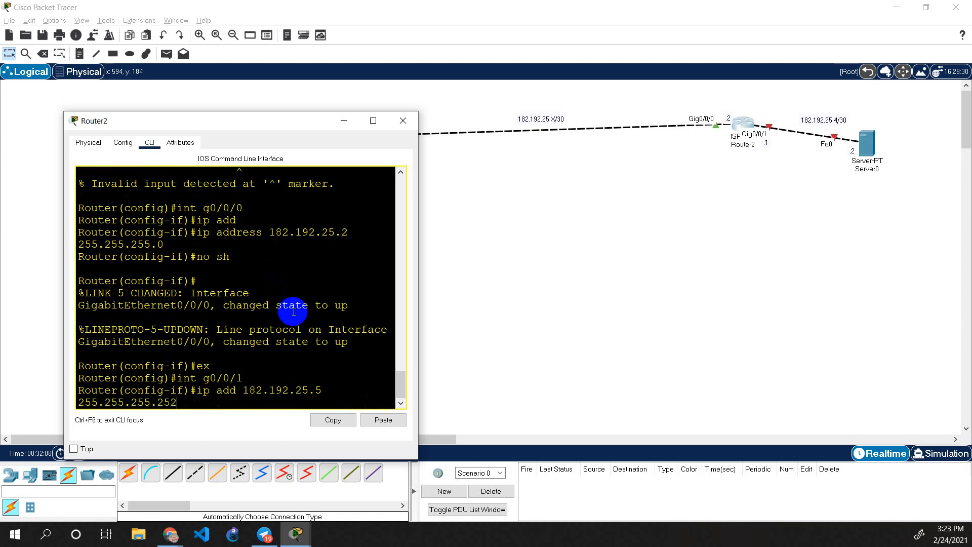
{"action": "key", "text": "Return"}
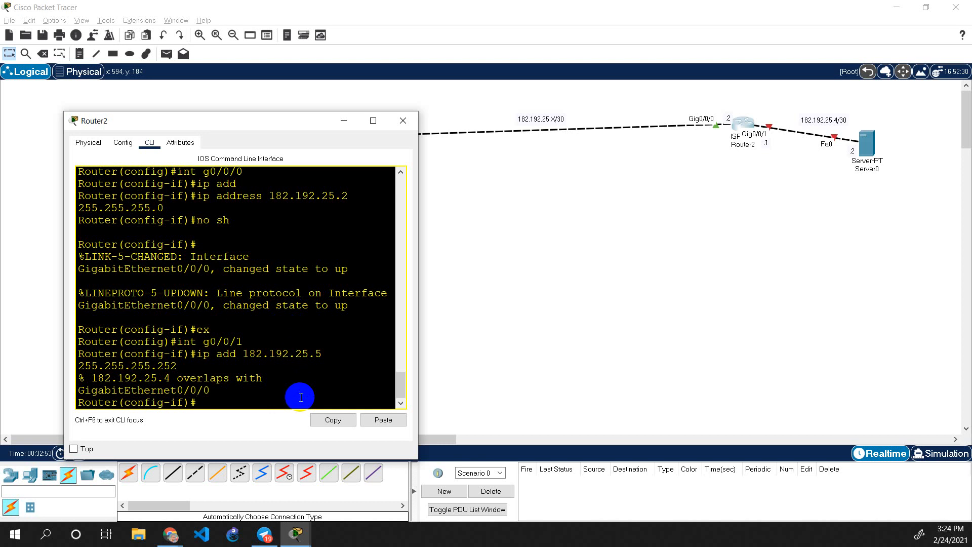
{"action": "key", "text": "Up"}
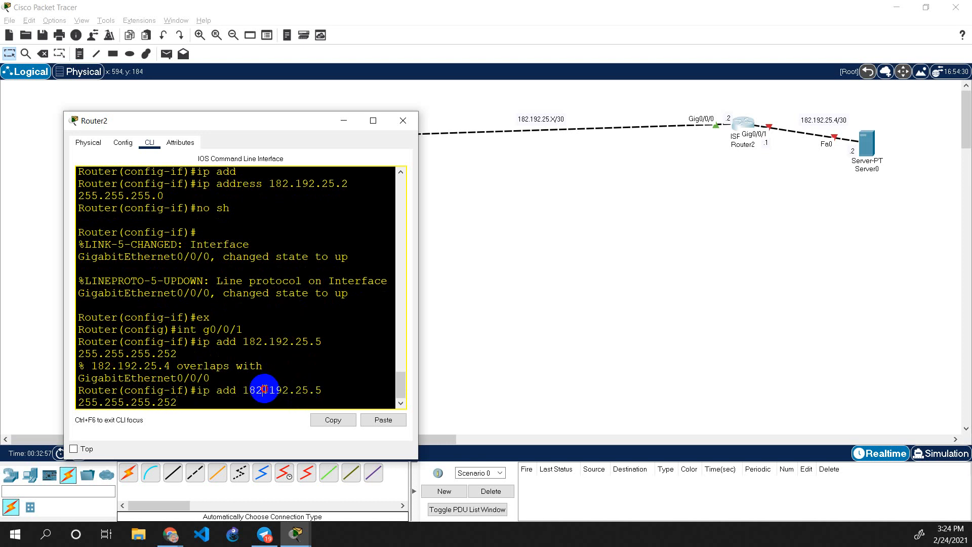
{"action": "key", "text": "BackSpace"}
{"action": "type", "text": "3"}
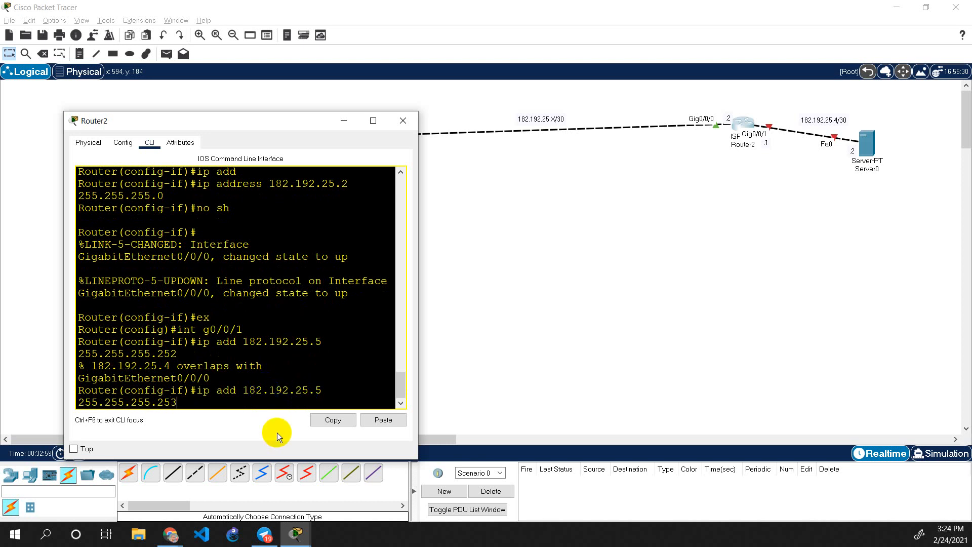
{"action": "key", "text": "BackSpace"}
{"action": "type", "text": "2"}
{"action": "left_click", "coordinate": [229, 334]}
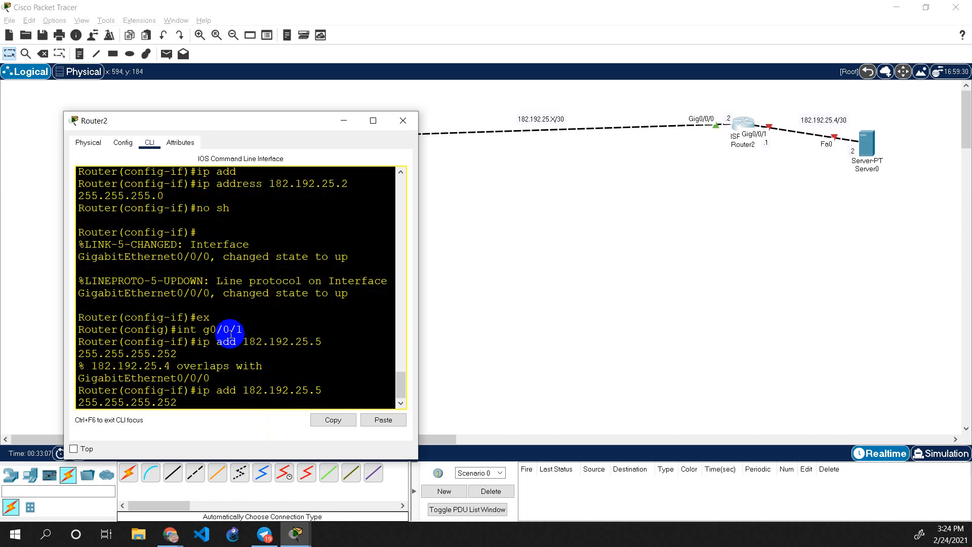
{"action": "scroll", "coordinate": [232, 333], "scroll_direction": "up", "scroll_amount": 1}
{"action": "left_click_drag", "start_coordinate": [166, 226], "coordinate": [79, 226]}
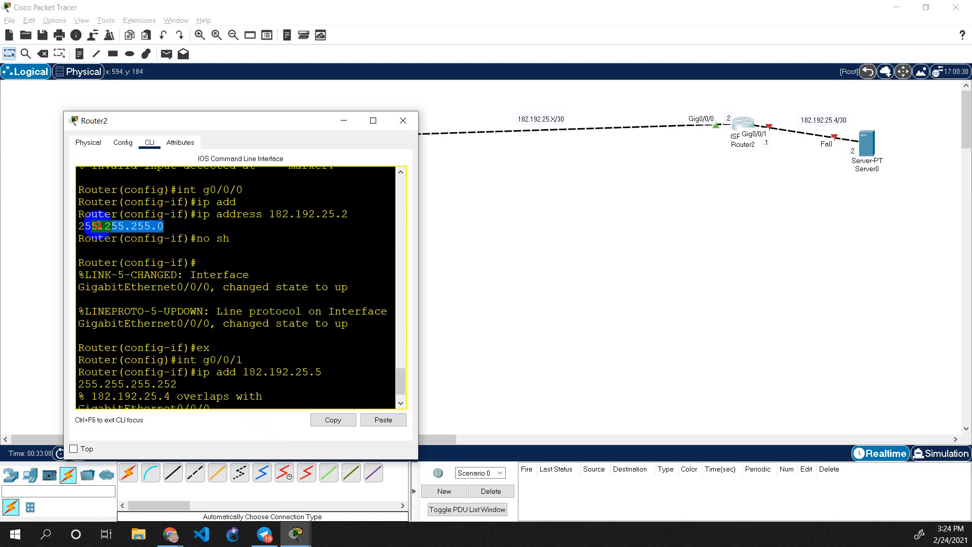
{"action": "scroll", "coordinate": [332, 299], "scroll_direction": "down", "scroll_amount": 1}
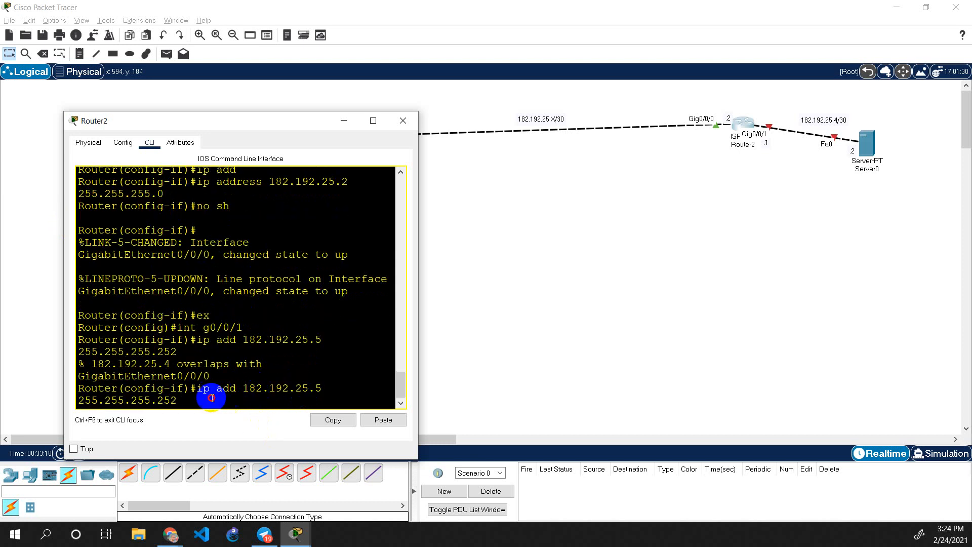
{"action": "mouse_move", "coordinate": [210, 400]}
{"action": "left_mouse_down"}
{"action": "mouse_move", "coordinate": [167, 378]}
{"action": "mouse_move", "coordinate": [203, 388]}
{"action": "left_mouse_up"}
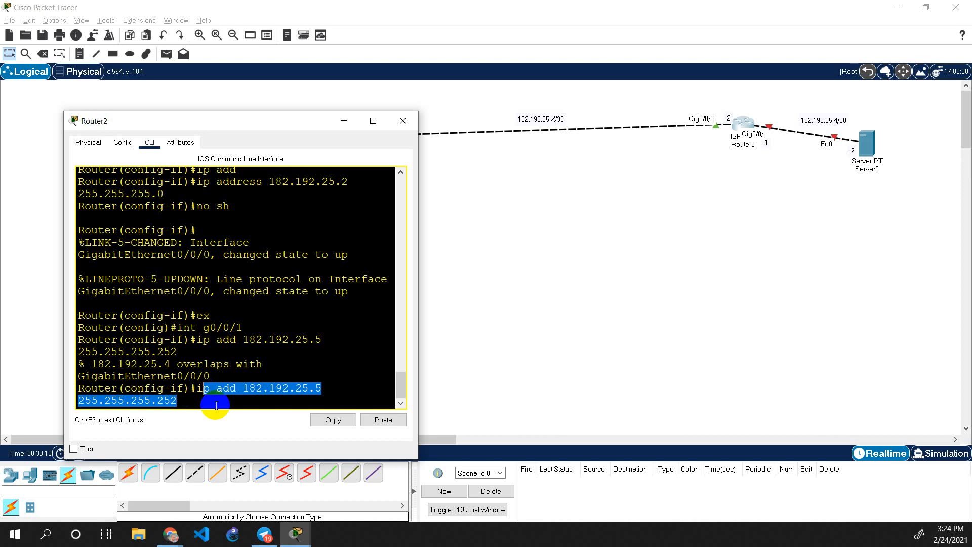
{"action": "key", "text": "BackSpace"}
{"action": "key", "text": "BackSpace"}
{"action": "key", "text": "BackSpace"}
{"action": "key", "text": "BackSpace"}
{"action": "key", "text": "BackSpace"}
{"action": "key", "text": "BackSpace"}
{"action": "key", "text": "BackSpace"}
{"action": "key", "text": "BackSpace"}
{"action": "key", "text": "BackSpace"}
{"action": "key", "text": "BackSpace"}
{"action": "key", "text": "BackSpace"}
{"action": "key", "text": "BackSpace"}
{"action": "key", "text": "BackSpace"}
{"action": "key", "text": "BackSpace"}
{"action": "key", "text": "BackSpace"}
{"action": "key", "text": "BackSpace"}
{"action": "key", "text": "BackSpace"}
{"action": "key", "text": "BackSpace"}
{"action": "key", "text": "BackSpace"}
{"action": "key", "text": "BackSpace"}
{"action": "key", "text": "BackSpace"}
{"action": "key", "text": "BackSpace"}
{"action": "key", "text": "BackSpace"}
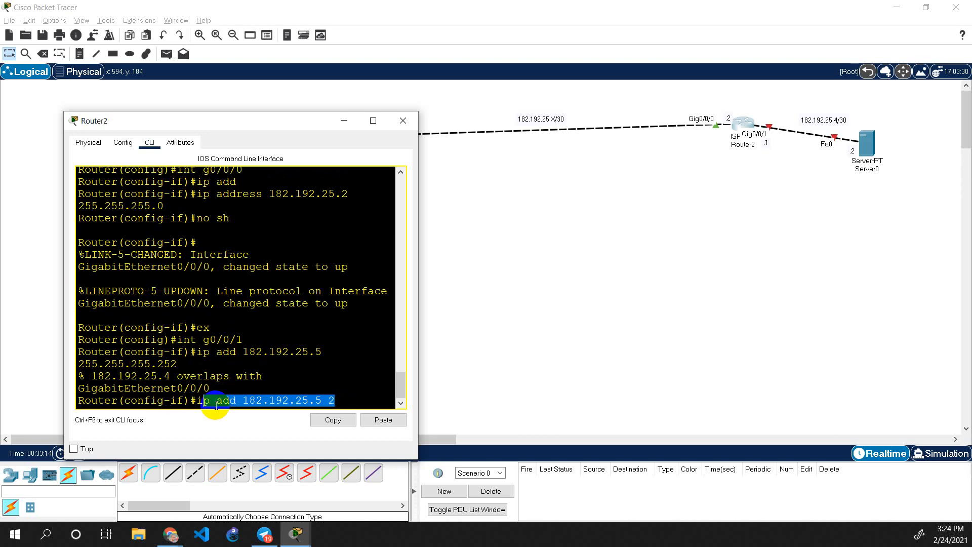
Exit the g0/0/1 interface mode and enter interface configuration for g0/0/0 on Router2.
{"action": "type", "text": "ex"}
{"action": "key", "text": "Return"}
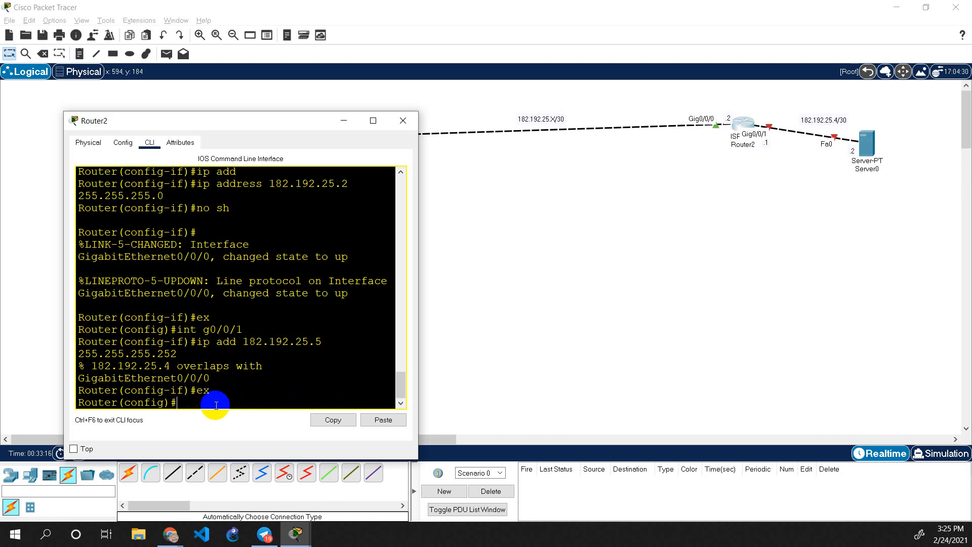
{"action": "type", "text": "int g0/0/0"}
{"action": "key", "text": "Return"}
Assign IP address 182.192.25.2 with mask 255.255.255.252 to g0/0/0 and save Router2's configuration with do wr.
{"action": "type", "text": "ip add"}
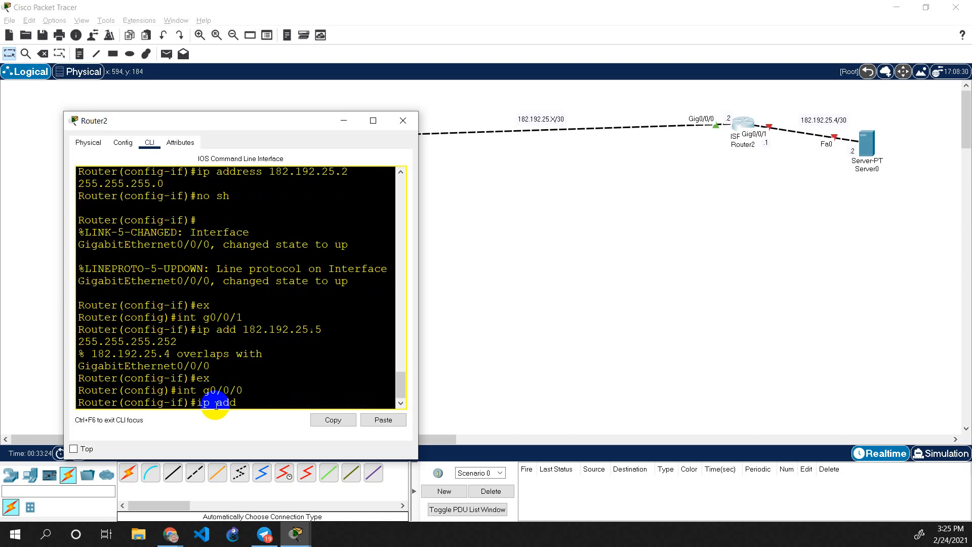
{"action": "type", "text": " 182.1"}
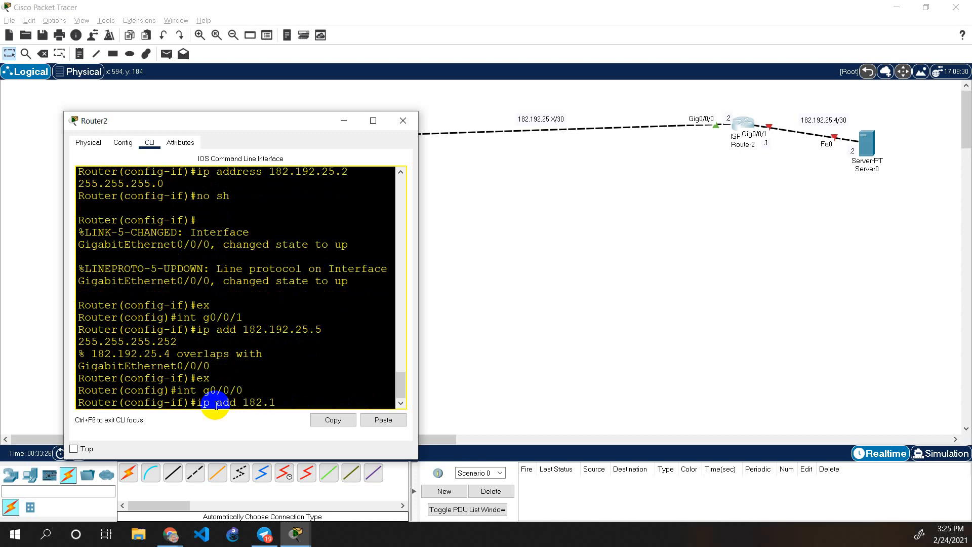
{"action": "type", "text": "92.15"}
{"action": "key", "text": "BackSpace"}
{"action": "key", "text": "BackSpace"}
{"action": "type", "text": "25.2"}
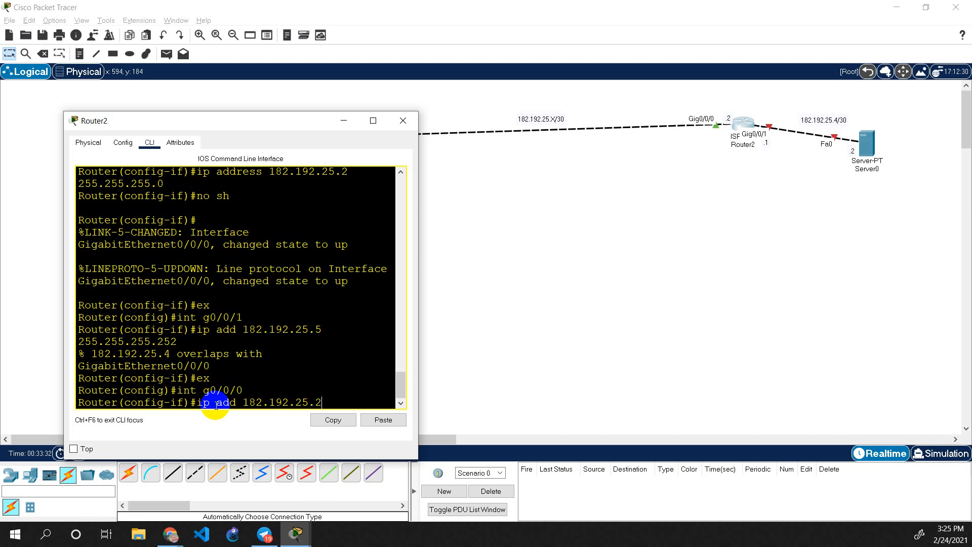
{"action": "type", "text": " 255.255.255.252"}
{"action": "key", "text": "Return"}
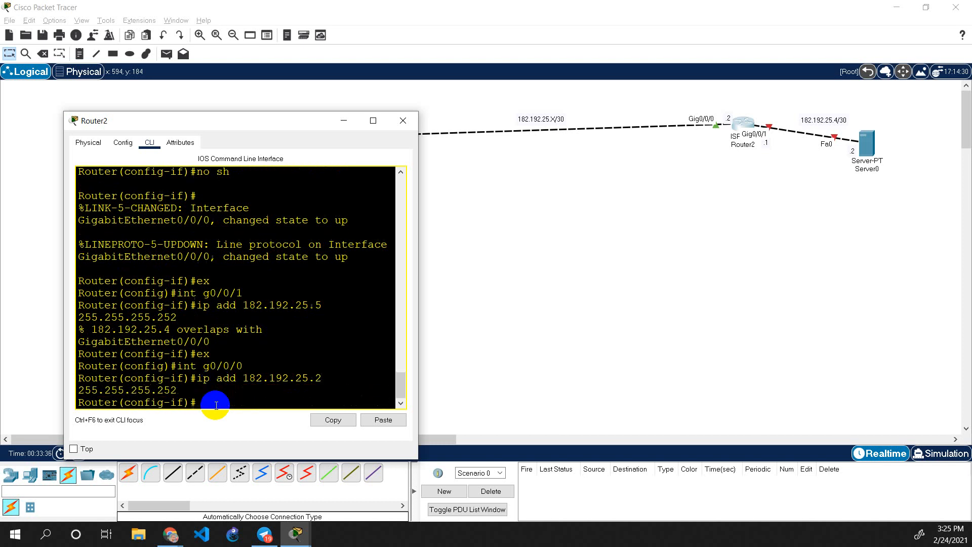
{"action": "type", "text": "do wr"}
{"action": "key", "text": "Return"}
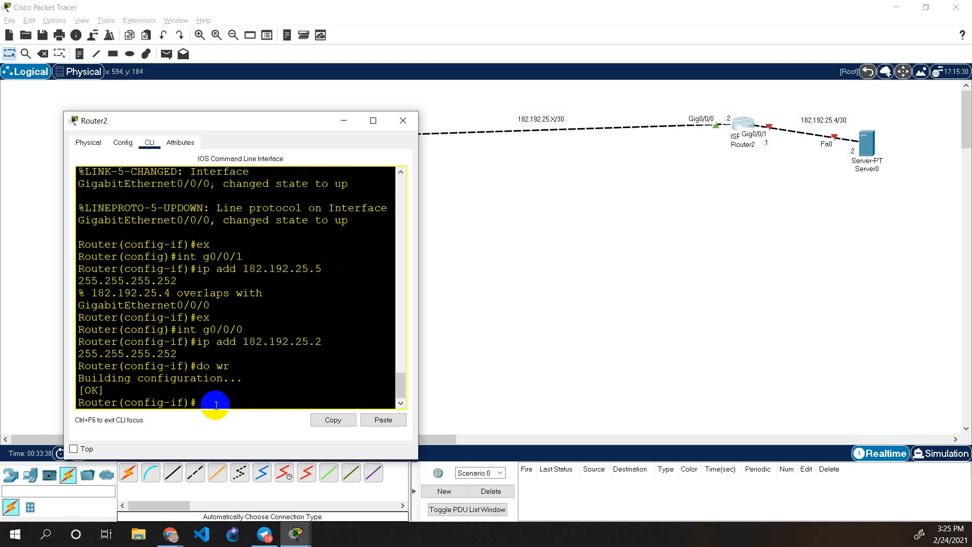
Assign IP address 182.192.25.5 with mask 255.255.255.252 to interface g0/0/1 on Router2.
{"action": "type", "text": "ex"}
{"action": "key", "text": "Return"}
{"action": "type", "text": "int g"}
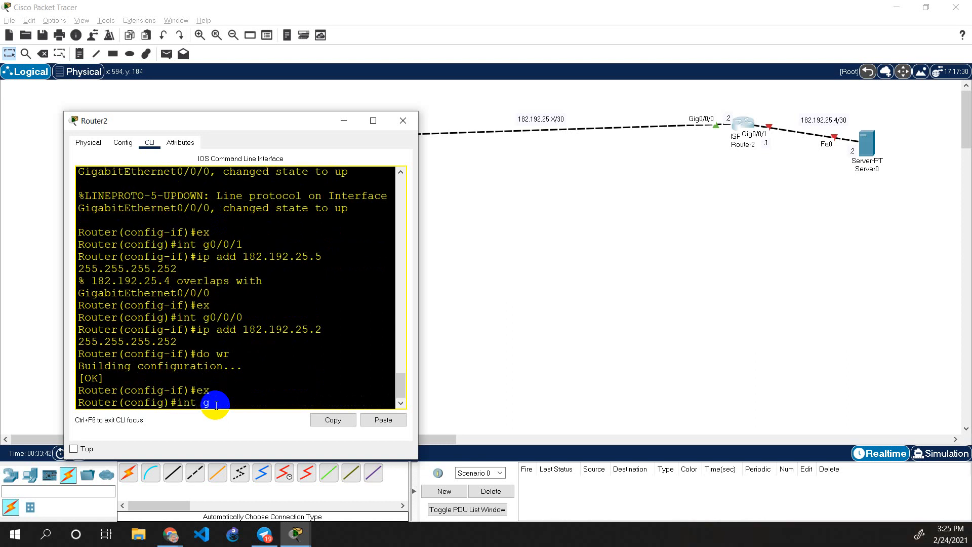
{"action": "type", "text": "0/0/1"}
{"action": "key", "text": "Return"}
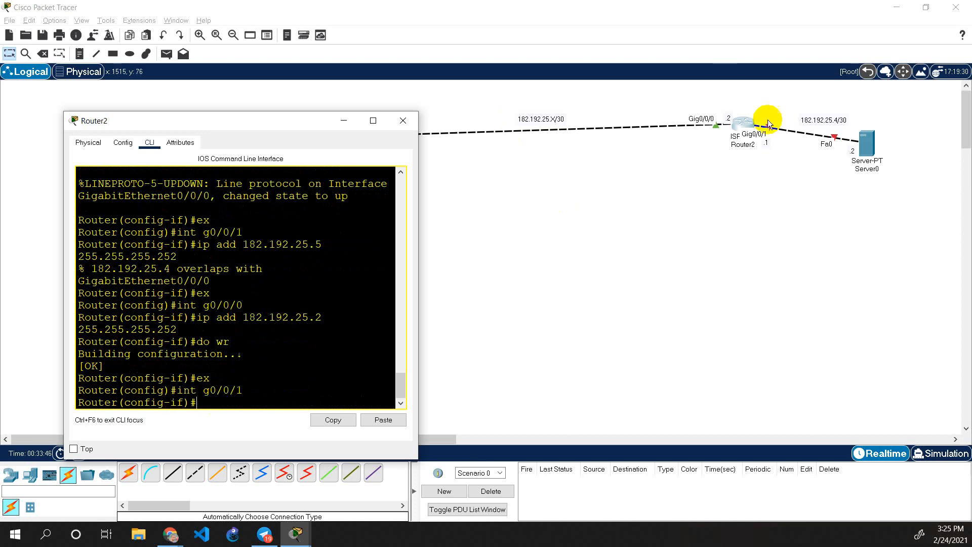
{"action": "type", "text": "ip add 18"}
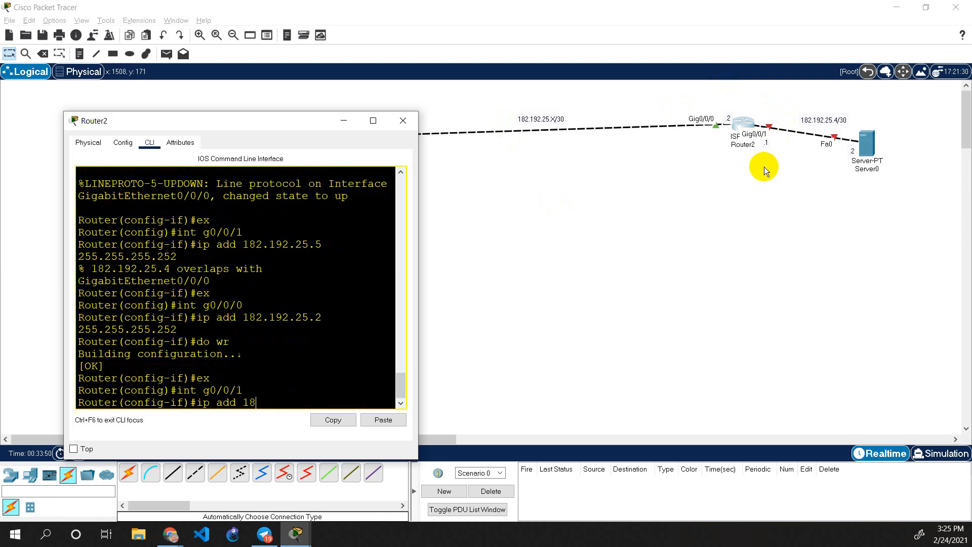
{"action": "type", "text": "2.192.25.5"}
{"action": "key", "text": "Return"}
{"action": "key", "text": "Up"}
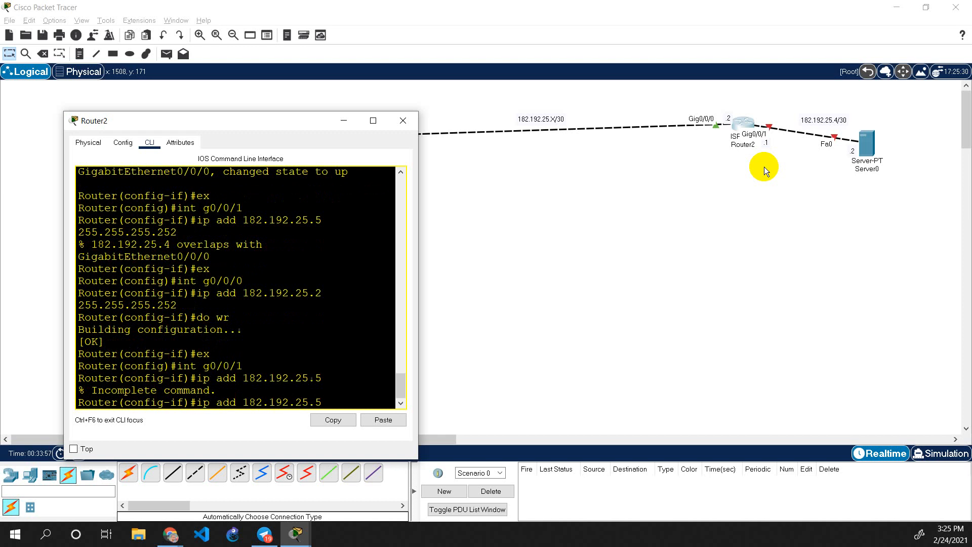
{"action": "type", "text": "255.255.255.252"}
{"action": "key", "text": "Return"}
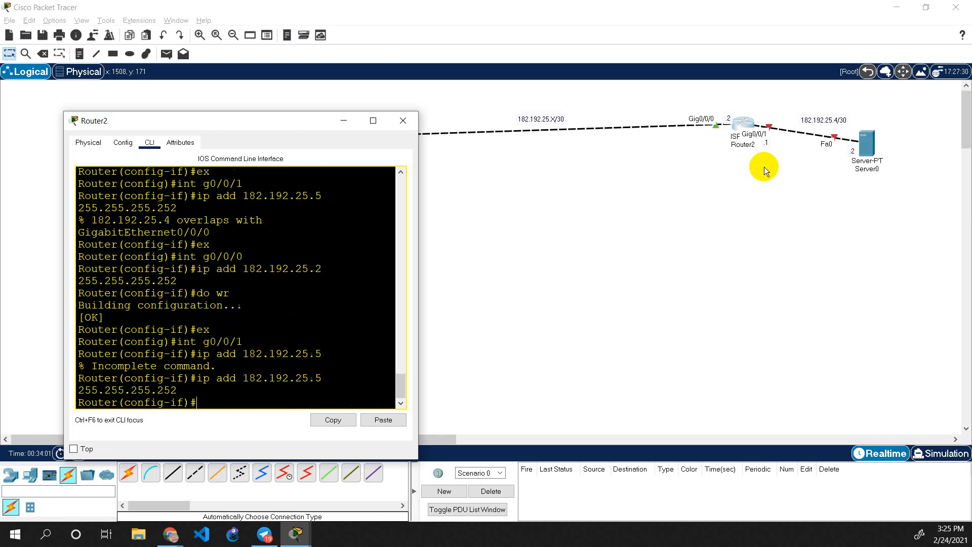
Enable g0/0/1 with no sh, save Router2's configuration with do wr, and close its window.
{"action": "type", "text": "no sh"}
{"action": "key", "text": "Return"}
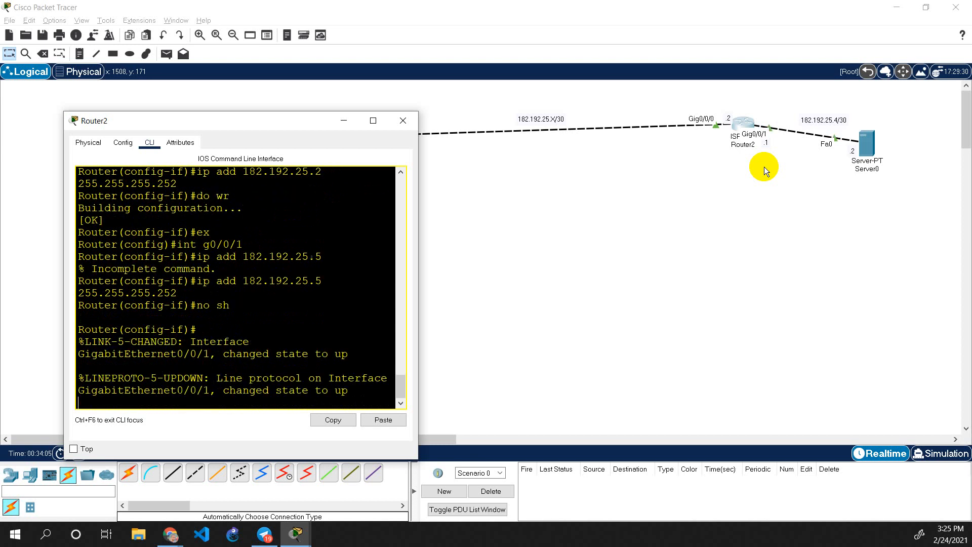
{"action": "key", "text": "Return"}
{"action": "type", "text": "ex"}
{"action": "key", "text": "Return"}
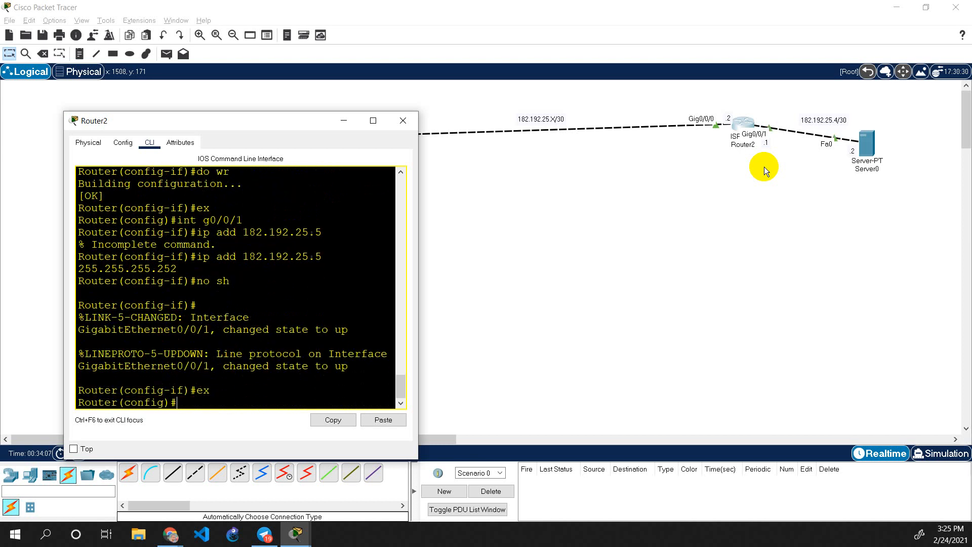
{"action": "type", "text": "do wr"}
{"action": "key", "text": "Return"}
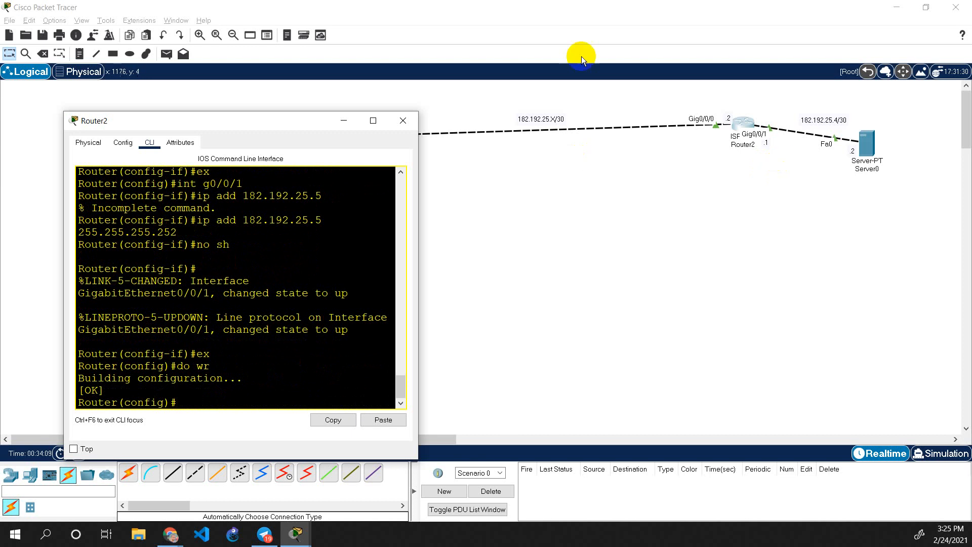
{"action": "left_click", "coordinate": [402, 121]}
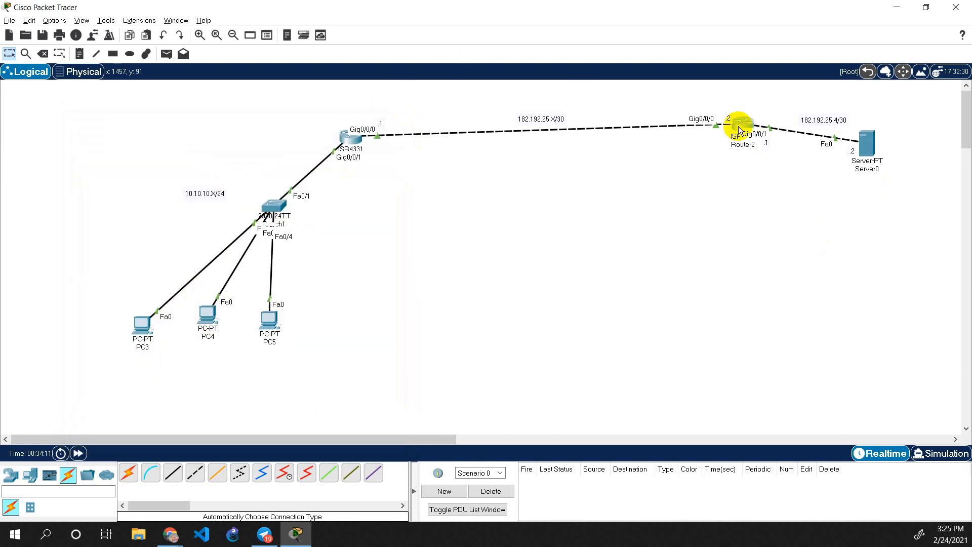
Change the address label at Router2's Gig0/0/1 to .5 and the one at Server0's Fa0 to .6.
{"action": "mouse_move", "coordinate": [738, 130]}
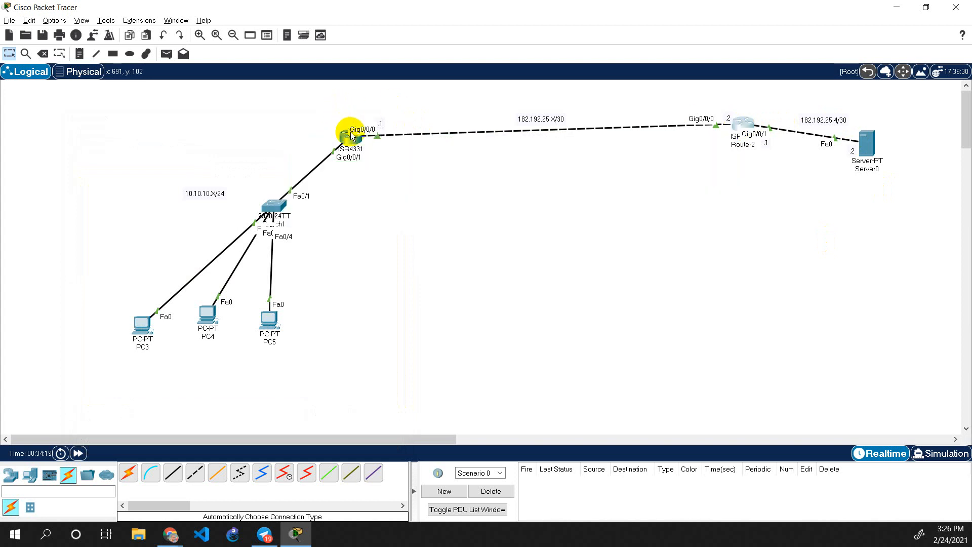
{"action": "mouse_move", "coordinate": [353, 145]}
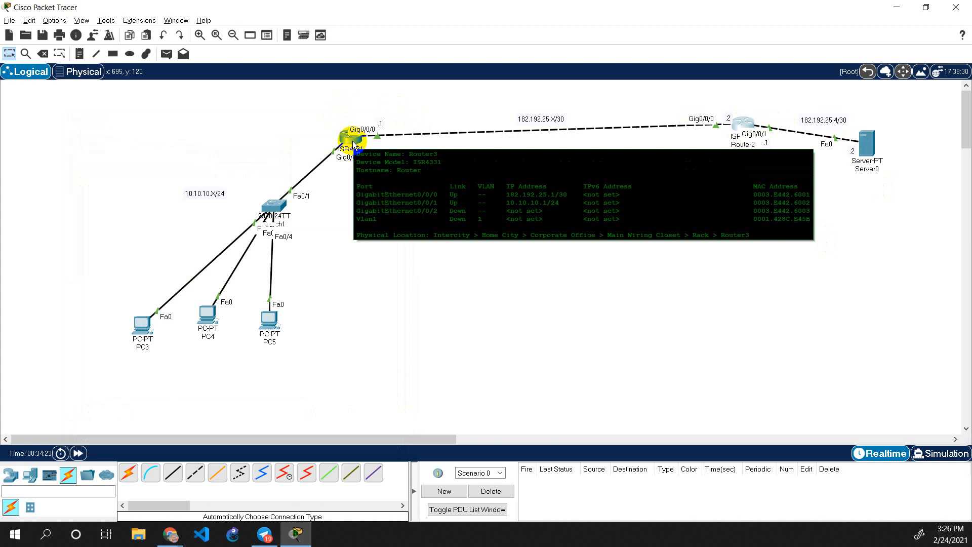
{"action": "double_click", "coordinate": [766, 142]}
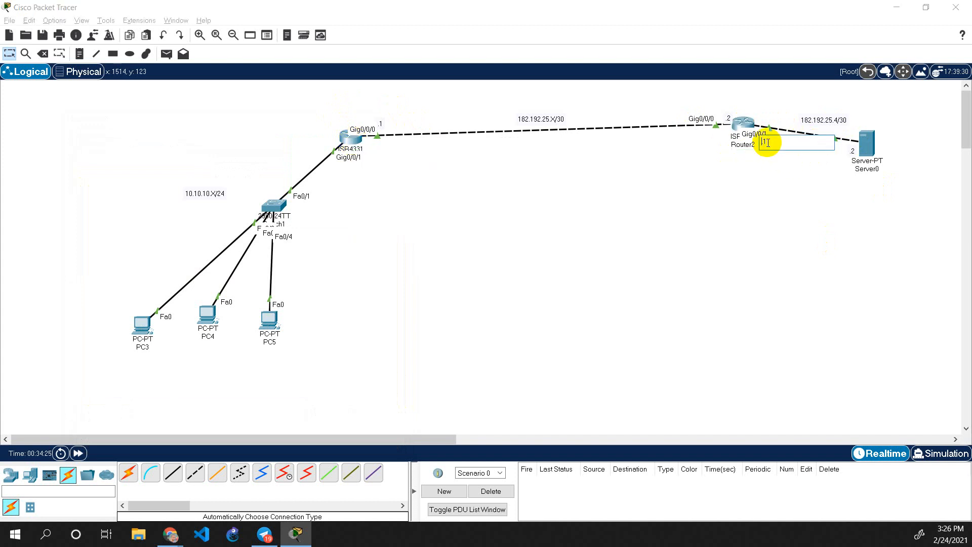
{"action": "type", "text": ".5"}
{"action": "left_click", "coordinate": [787, 208]}
{"action": "double_click", "coordinate": [853, 154]}
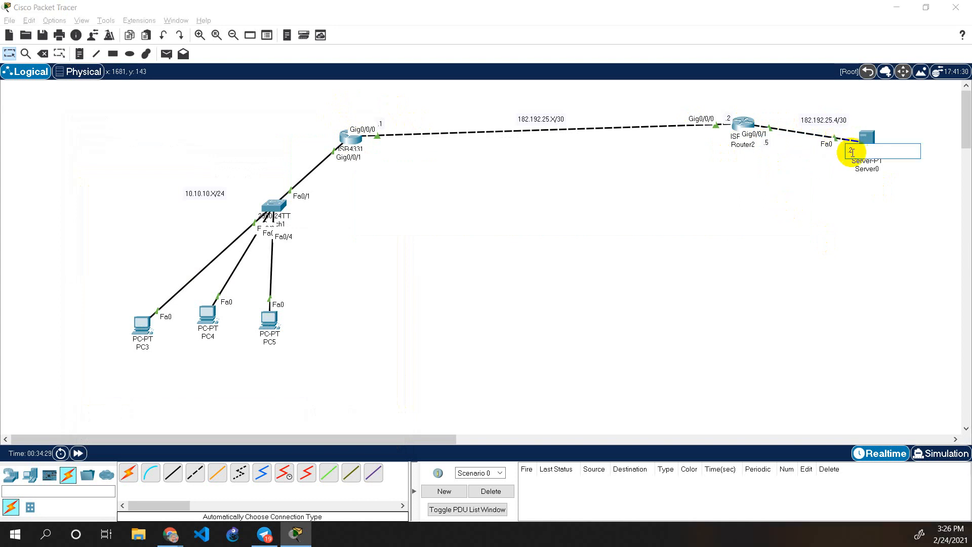
{"action": "type", "text": "6"}
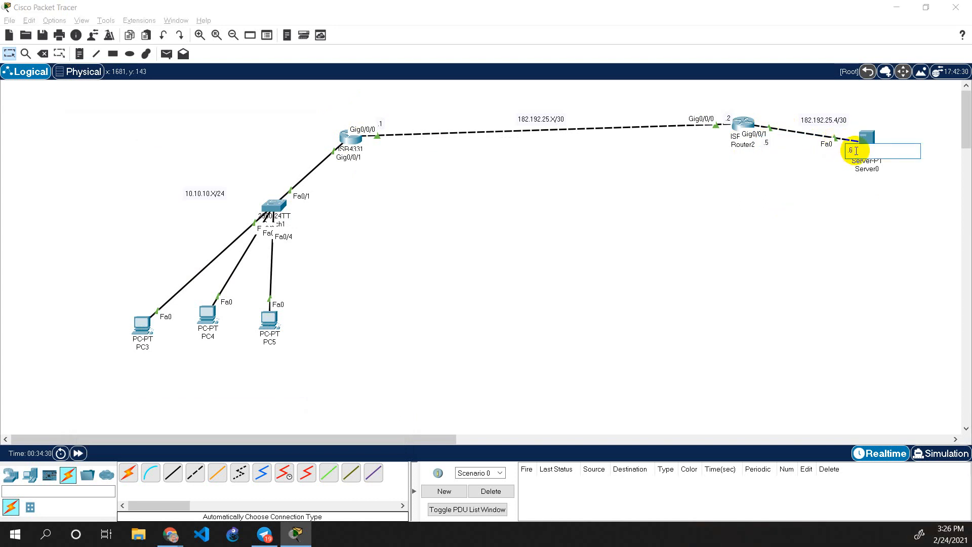
{"action": "left_click", "coordinate": [843, 184]}
Set the static IPv4 address of Server0's FastEthernet0 interface to 182.192.25.6.
{"action": "left_click", "coordinate": [867, 141]}
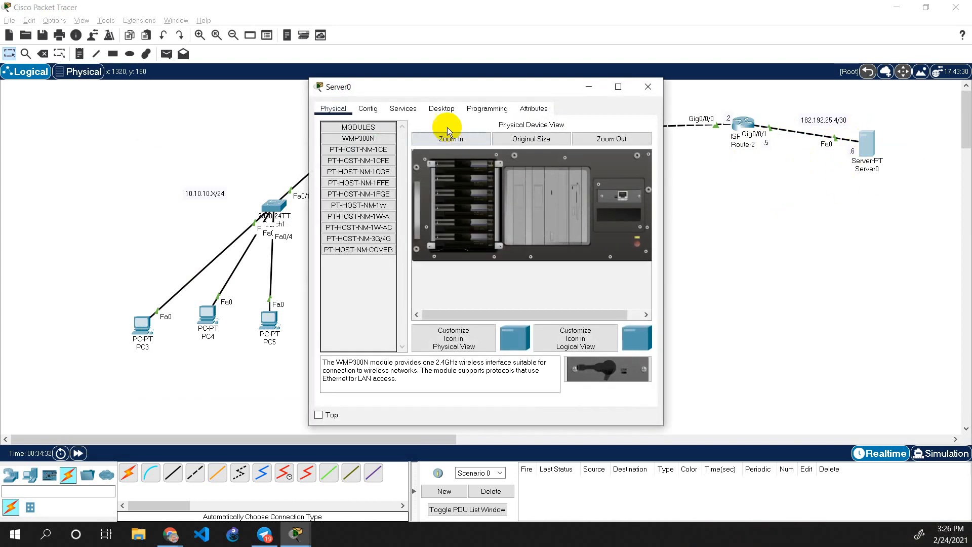
{"action": "left_click_drag", "start_coordinate": [462, 87], "coordinate": [406, 101]}
{"action": "left_click", "coordinate": [312, 126]}
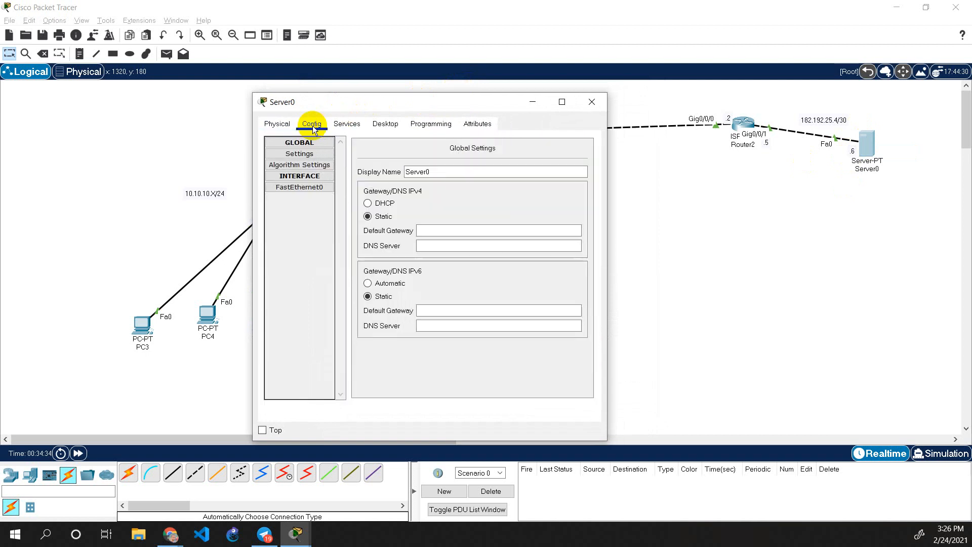
{"action": "left_click", "coordinate": [316, 188]}
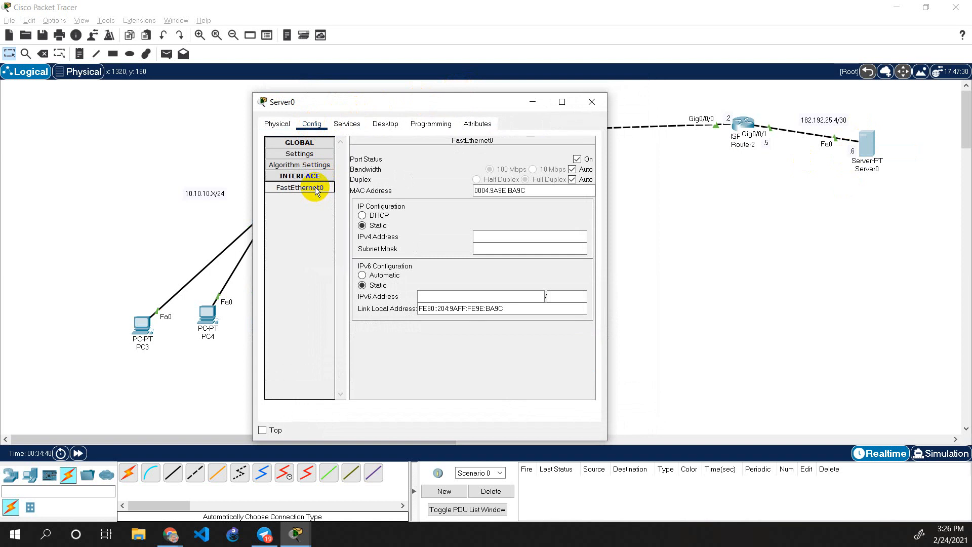
{"action": "left_click_drag", "start_coordinate": [423, 105], "coordinate": [338, 121]}
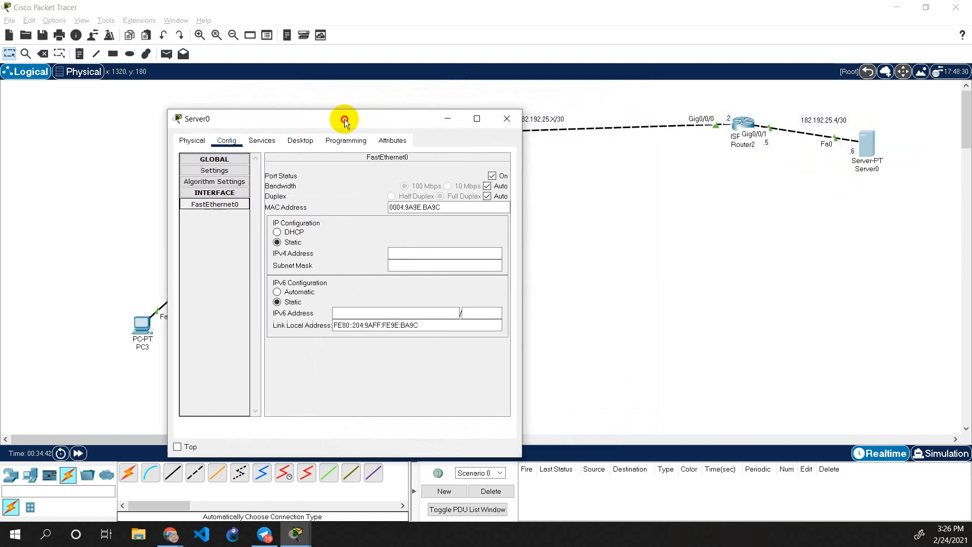
{"action": "left_click", "coordinate": [415, 253]}
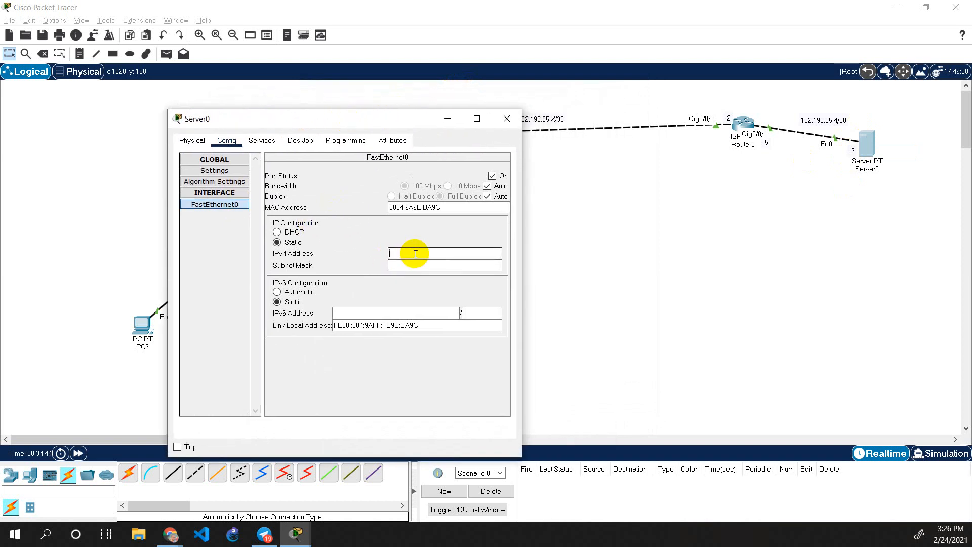
{"action": "type", "text": "182.0192.25.6"}
Set the subnet mask of Server0's FastEthernet0 to 255.255.255.252 and return to the topology.
{"action": "left_click", "coordinate": [434, 266]}
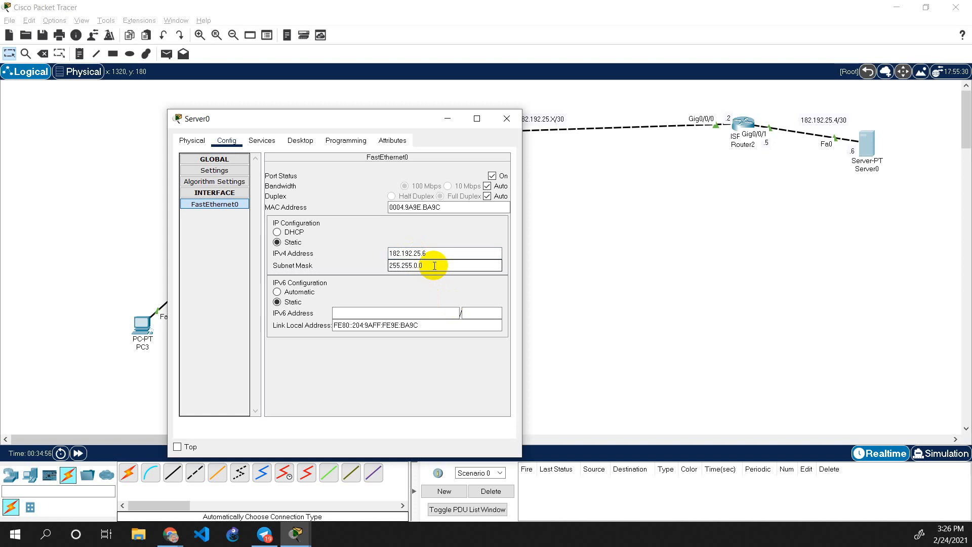
{"action": "key", "text": "BackSpace"}
{"action": "key", "text": "BackSpace"}
{"action": "type", "text": "255."}
{"action": "type", "text": "52"}
{"action": "left_click", "coordinate": [560, 238]}
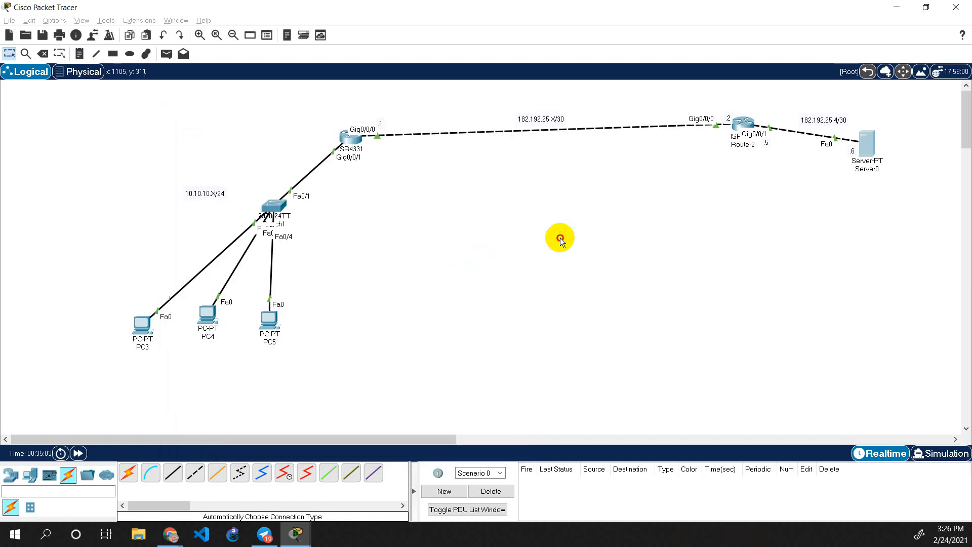
Reopen Server0, review the FastEthernet0 IP address and subnet mask, and close the window.
{"action": "left_click", "coordinate": [864, 141]}
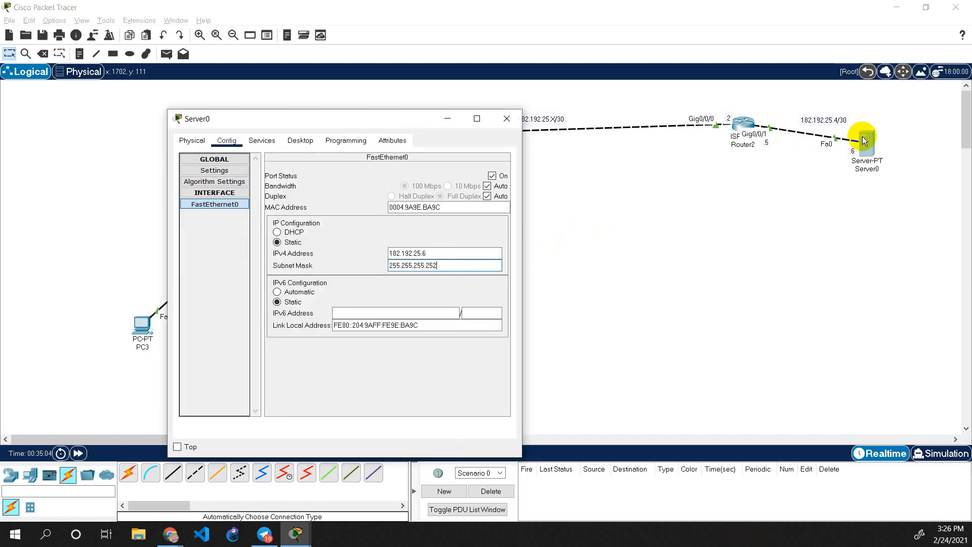
{"action": "left_click", "coordinate": [300, 141]}
{"action": "left_click", "coordinate": [349, 141]}
{"action": "left_click", "coordinate": [249, 140]}
{"action": "left_click", "coordinate": [229, 140]}
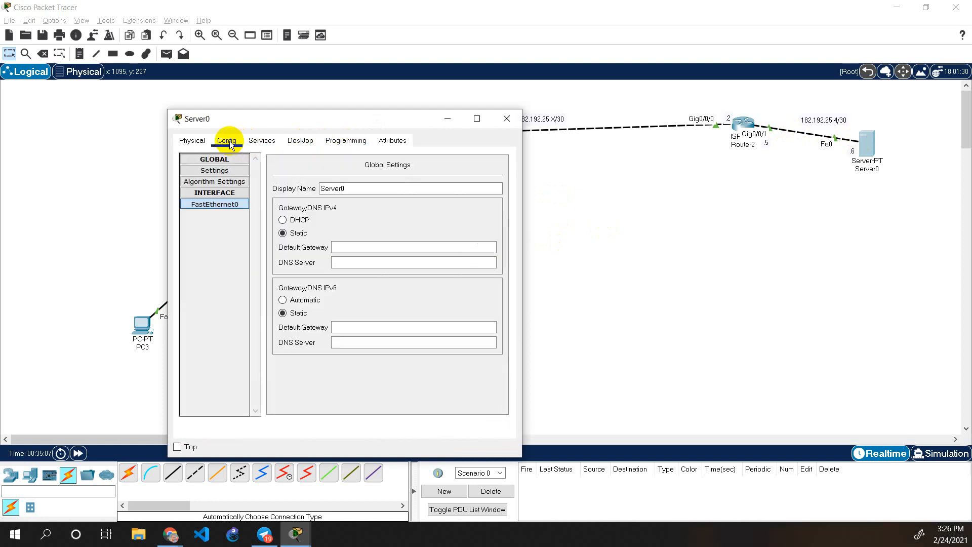
{"action": "left_click", "coordinate": [230, 204]}
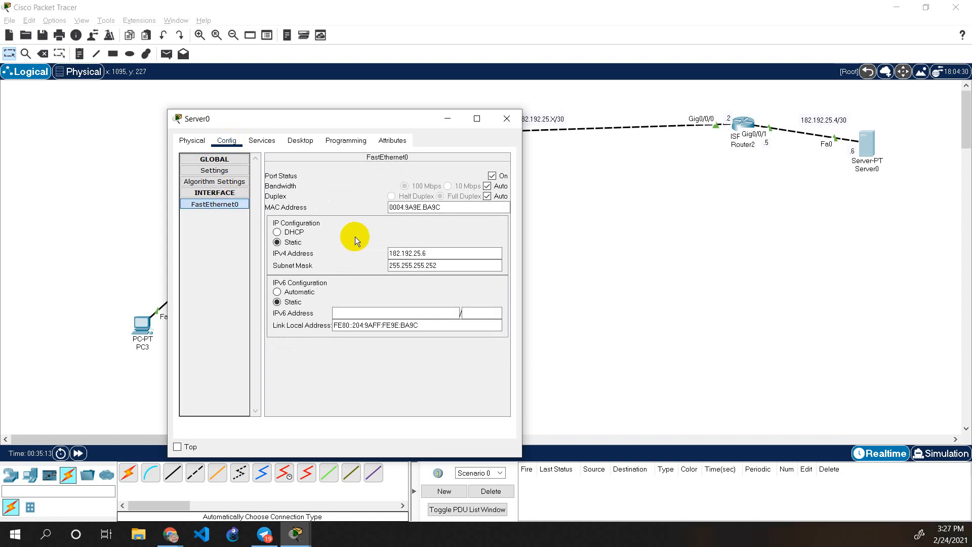
{"action": "left_click", "coordinate": [506, 118]}
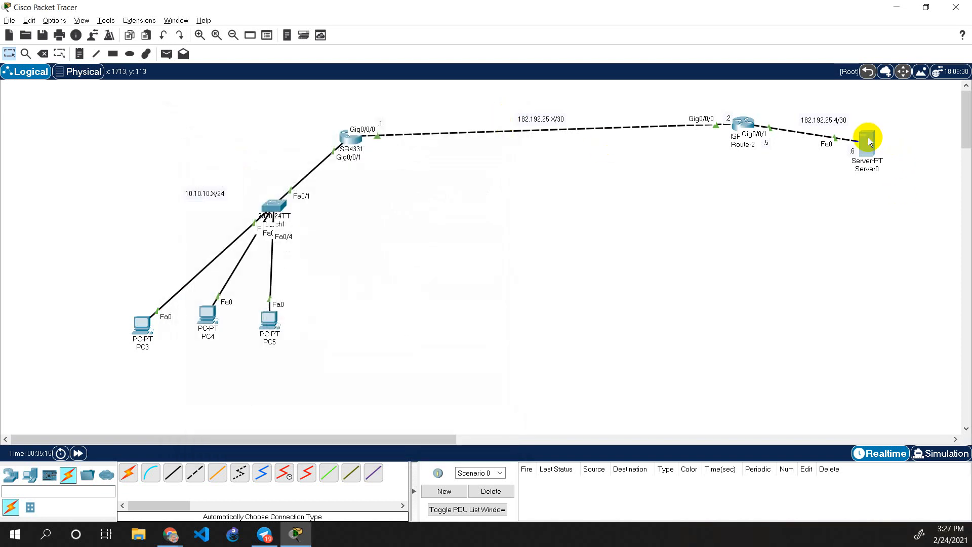
{"action": "mouse_move", "coordinate": [868, 139]}
{"action": "left_click", "coordinate": [349, 137]}
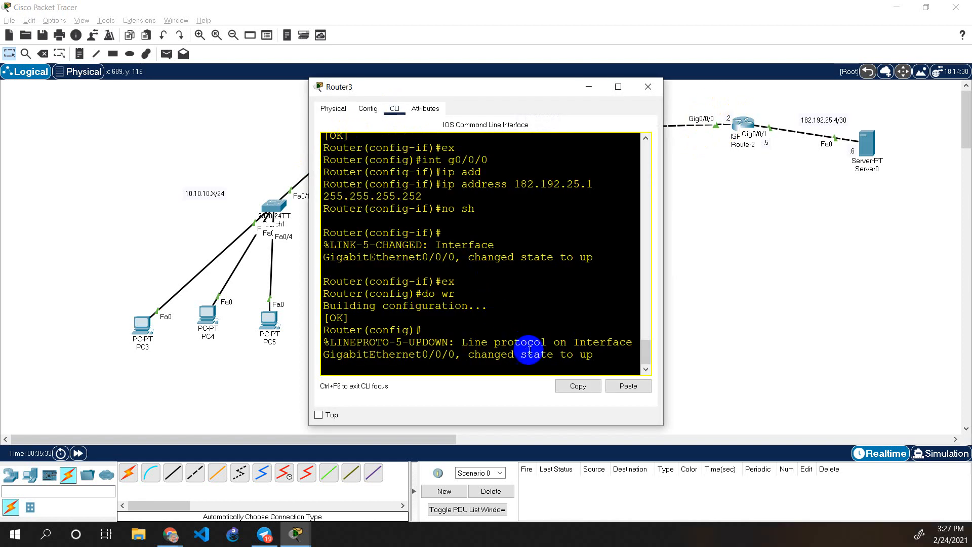
{"action": "left_click", "coordinate": [511, 365]}
{"action": "key", "text": "Return"}
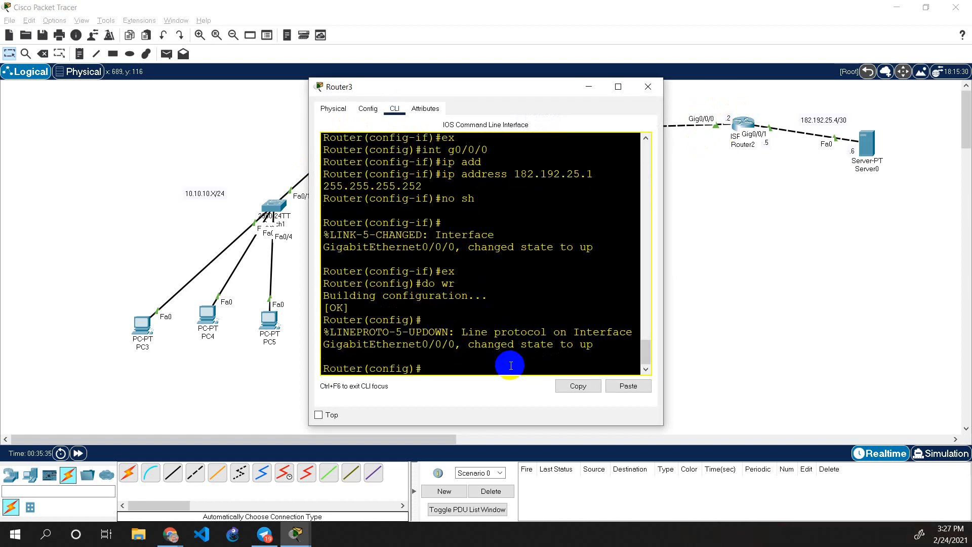
{"action": "left_click", "coordinate": [648, 85]}
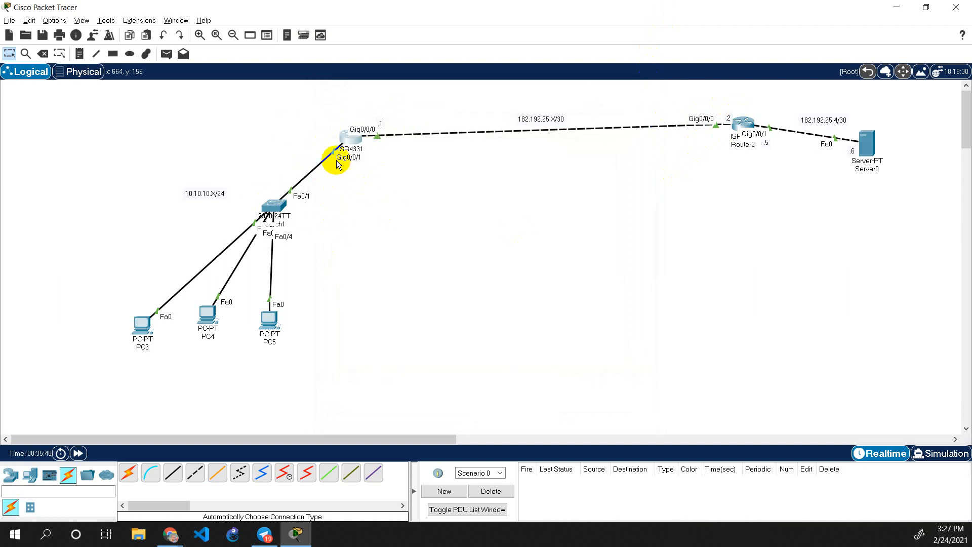
Try to enter ip route 0.0.0.0 0.0.0.0 without a next hop on Router3, moving its window clear of the link.
{"action": "left_click", "coordinate": [354, 142]}
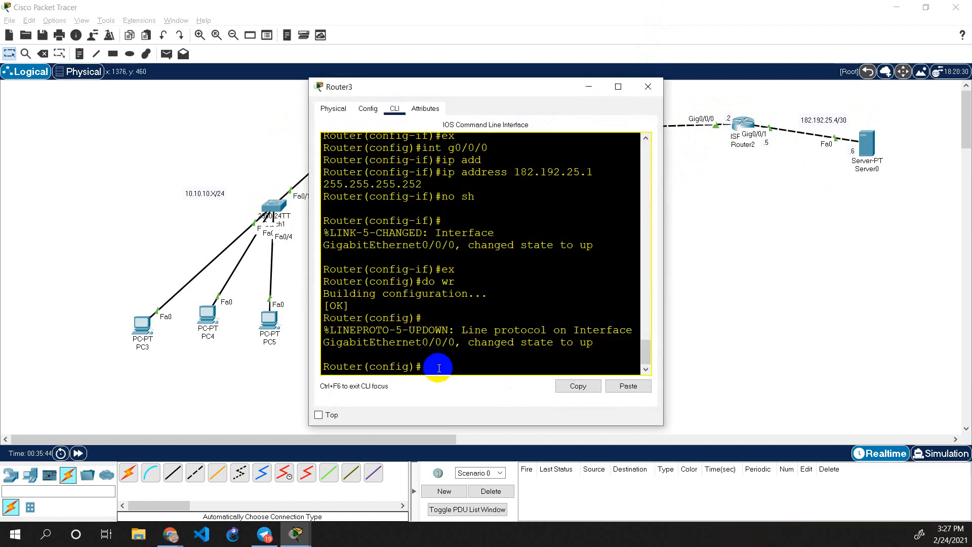
{"action": "type", "text": "ip route 0.0.0.0 0.0.0.0"}
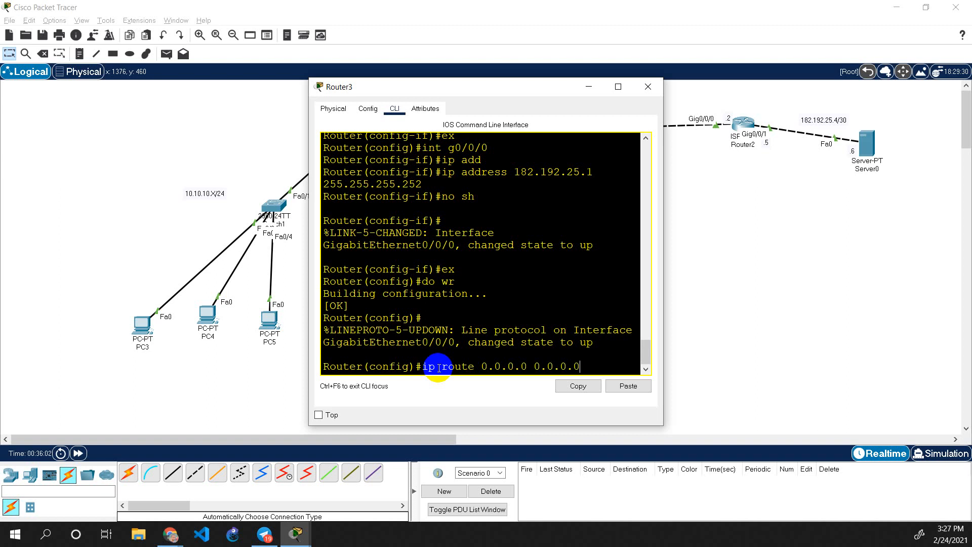
{"action": "left_click_drag", "start_coordinate": [490, 96], "coordinate": [561, 177]}
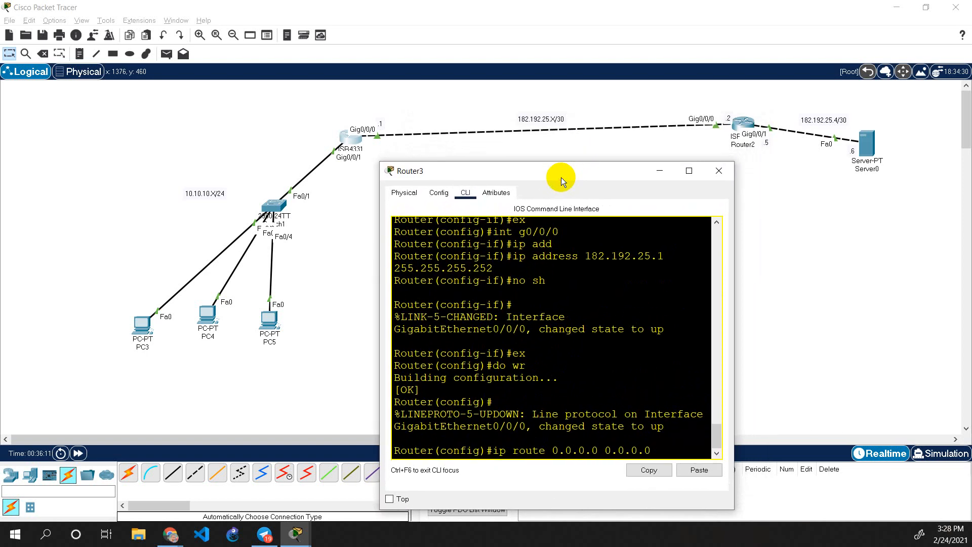
{"action": "key", "text": "Return"}
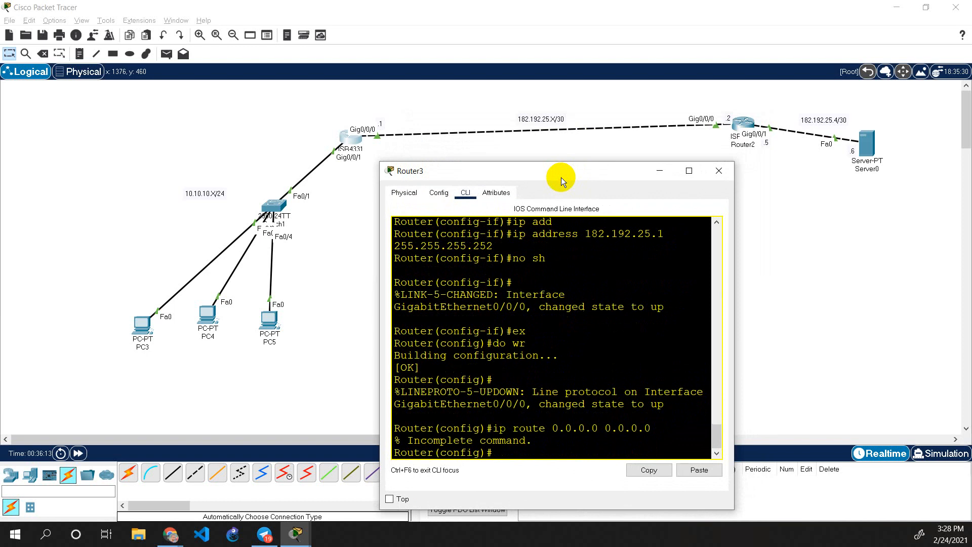
Add a static route on Router3 to network 182.192.25.4 with mask 255.255.255.252 via next hop 182.192.25.2.
{"action": "key", "text": "Up"}
{"action": "key", "text": "BackSpace"}
{"action": "key", "text": "BackSpace"}
{"action": "key", "text": "BackSpace"}
{"action": "key", "text": "BackSpace"}
{"action": "key", "text": "BackSpace"}
{"action": "key", "text": "BackSpace"}
{"action": "key", "text": "BackSpace"}
{"action": "key", "text": "BackSpace"}
{"action": "key", "text": "BackSpace"}
{"action": "key", "text": "BackSpace"}
{"action": "key", "text": "BackSpace"}
{"action": "key", "text": "BackSpace"}
{"action": "key", "text": "BackSpace"}
{"action": "key", "text": "BackSpace"}
{"action": "type", "text": "182.192.25.4 255.2"}
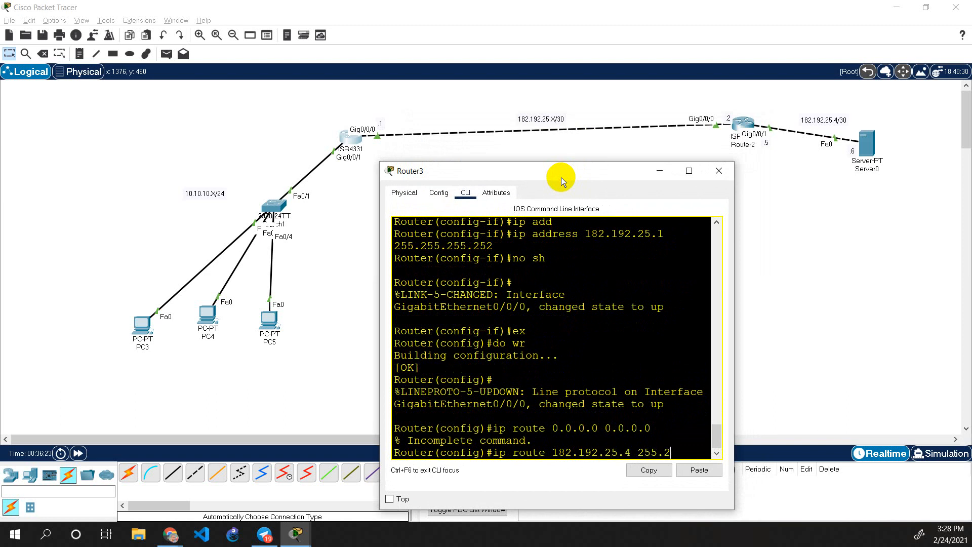
{"action": "type", "text": "55.255.252"}
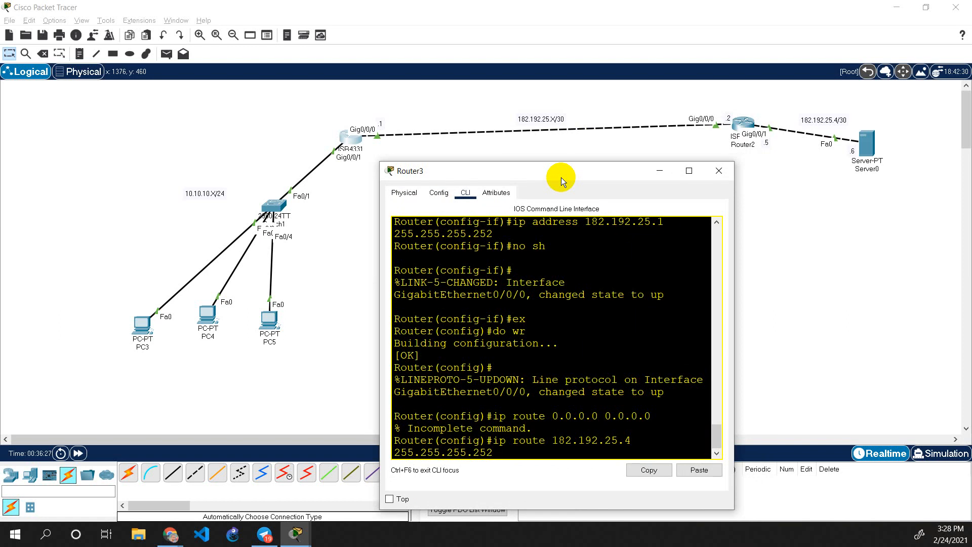
{"action": "type", "text": " 182.192.25.2"}
{"action": "key", "text": "Return"}
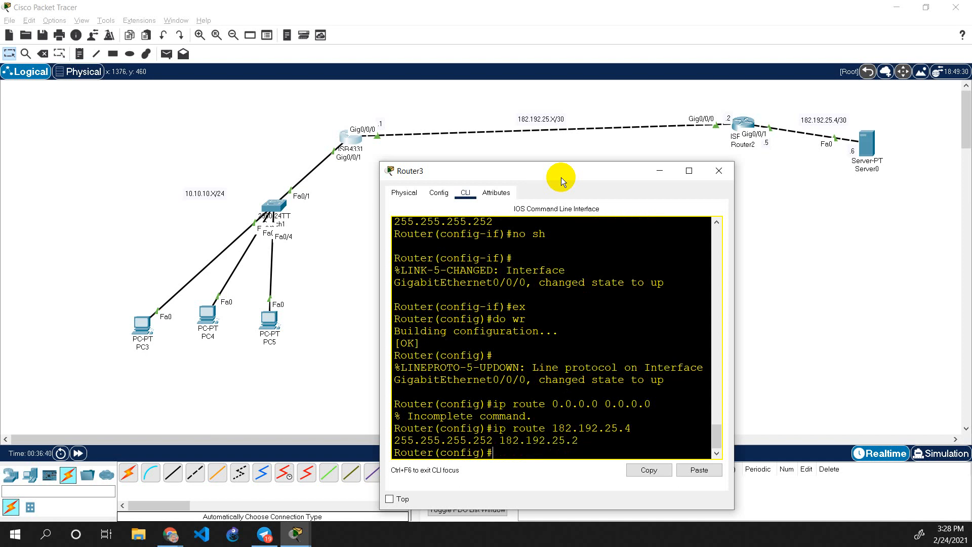
Save Router3's running configuration, display its IP routing table to check the static route, and close the router.
{"action": "type", "text": "do wr"}
{"action": "key", "text": "Return"}
{"action": "type", "text": "do s"}
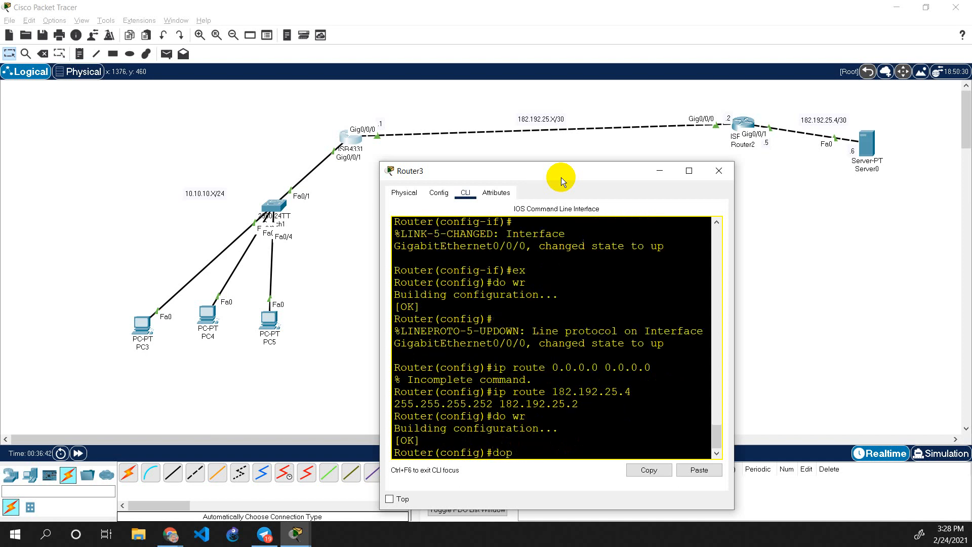
{"action": "key", "text": "BackSpace"}
{"action": "key", "text": "BackSpace"}
{"action": "type", "text": "show ip route"}
{"action": "key", "text": "Return"}
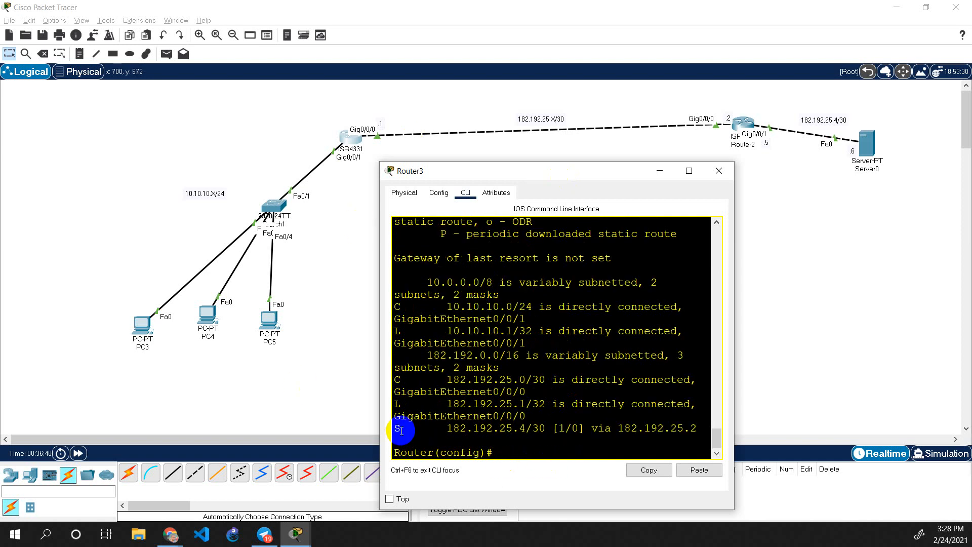
{"action": "left_click_drag", "start_coordinate": [407, 428], "coordinate": [704, 431]}
{"action": "left_click", "coordinate": [718, 170]}
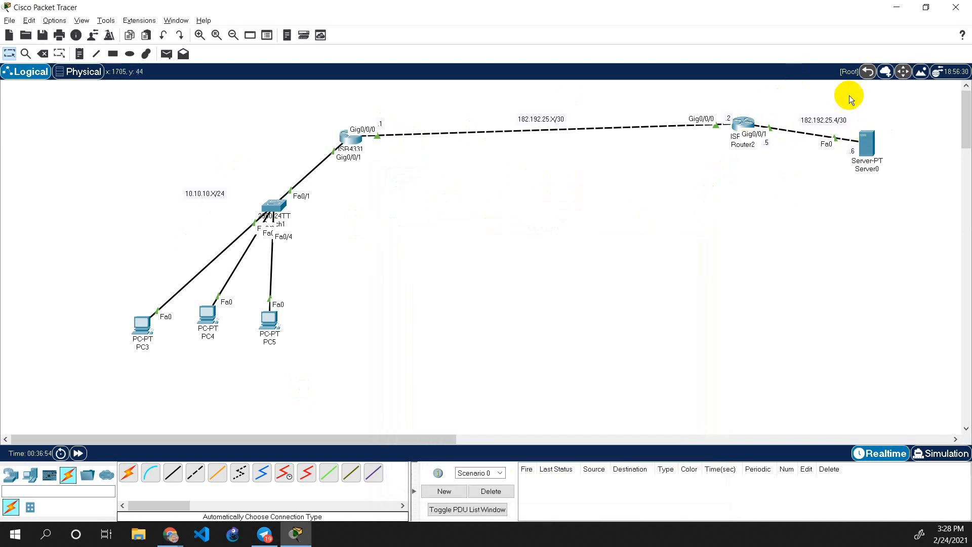
Add a static route on Router2 to network 10.10.10.0 with mask 255.255.255.0 via 182.192.25.1, and save the configuration.
{"action": "left_click", "coordinate": [736, 126]}
{"action": "left_click_drag", "start_coordinate": [548, 87], "coordinate": [638, 159]}
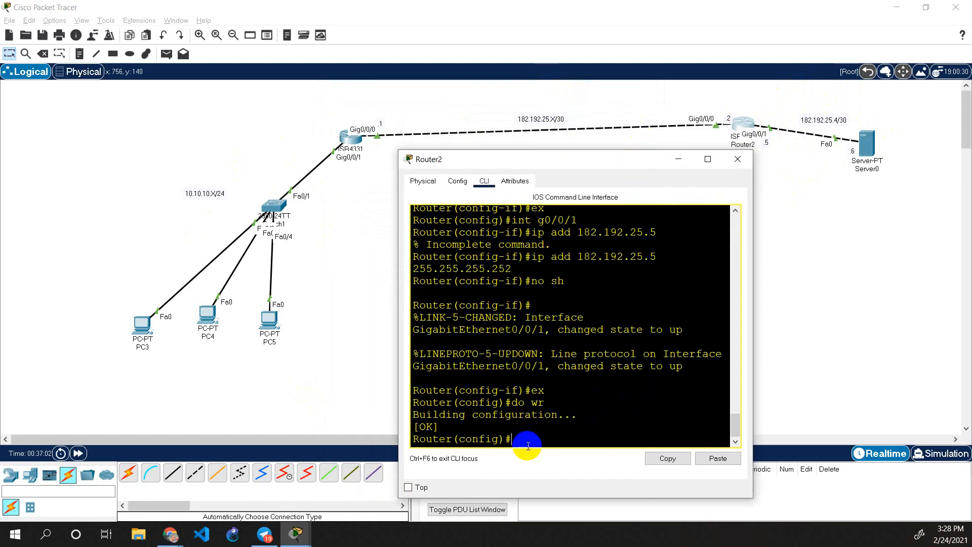
{"action": "type", "text": "ip route 10.10.10.0 255"}
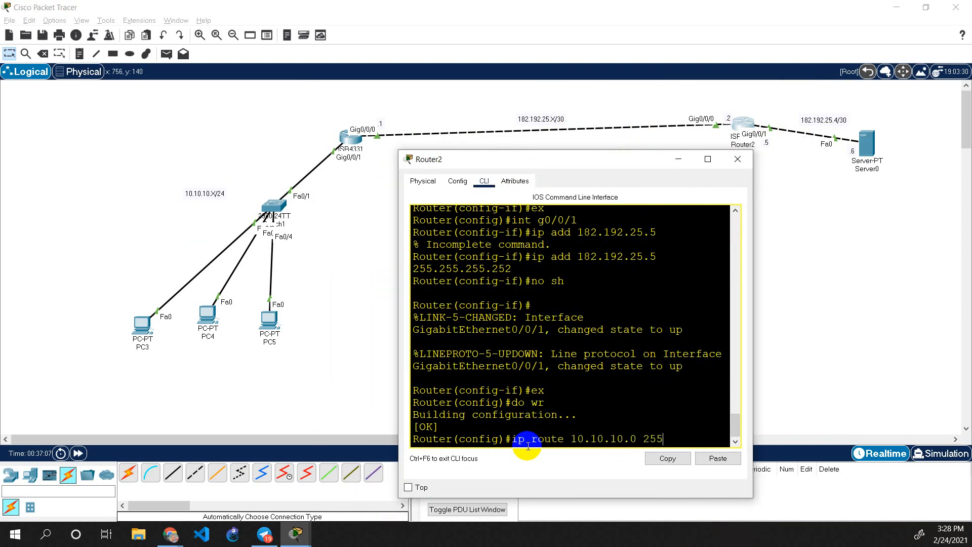
{"action": "type", "text": ".255.255.0"}
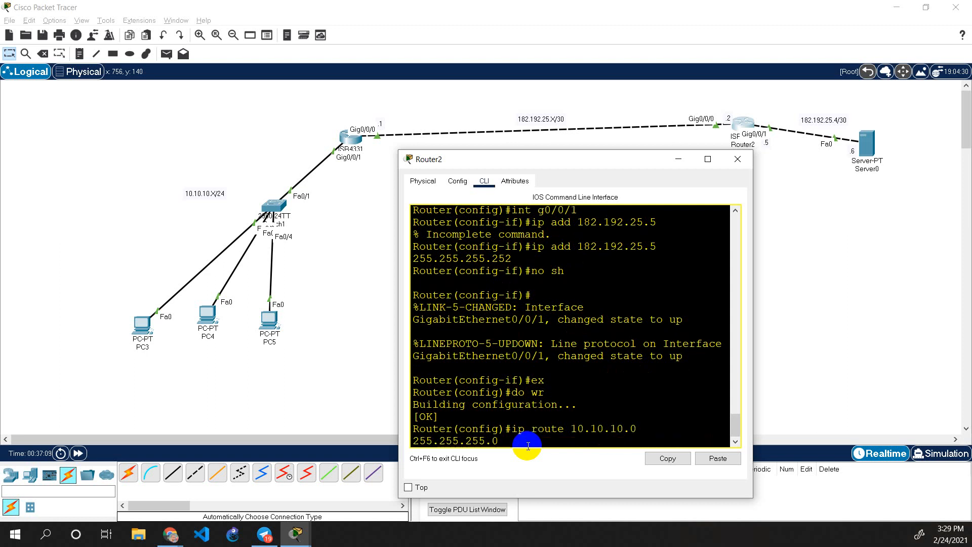
{"action": "type", "text": " 182.192.25.1"}
{"action": "key", "text": "Return"}
{"action": "type", "text": "do wr"}
{"action": "key", "text": "Return"}
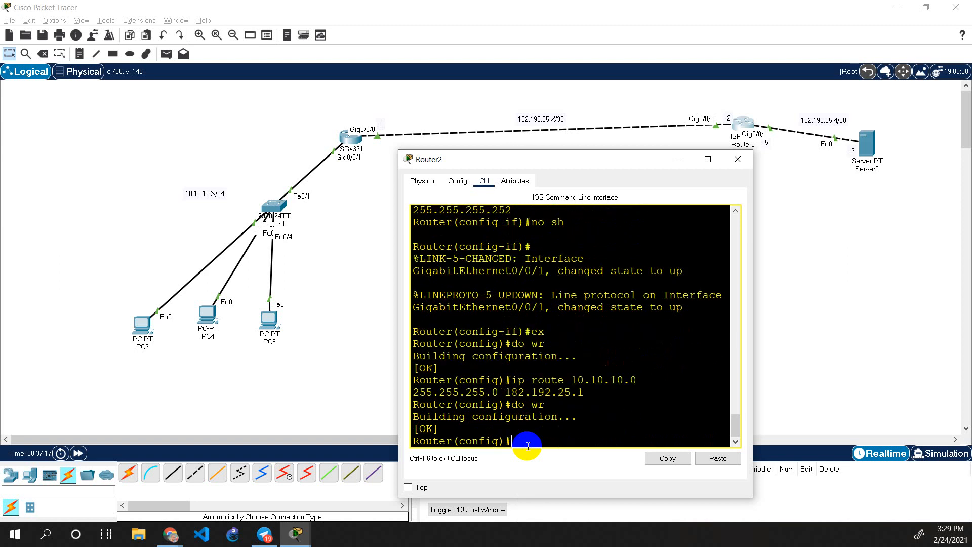
{"action": "left_click", "coordinate": [738, 159]}
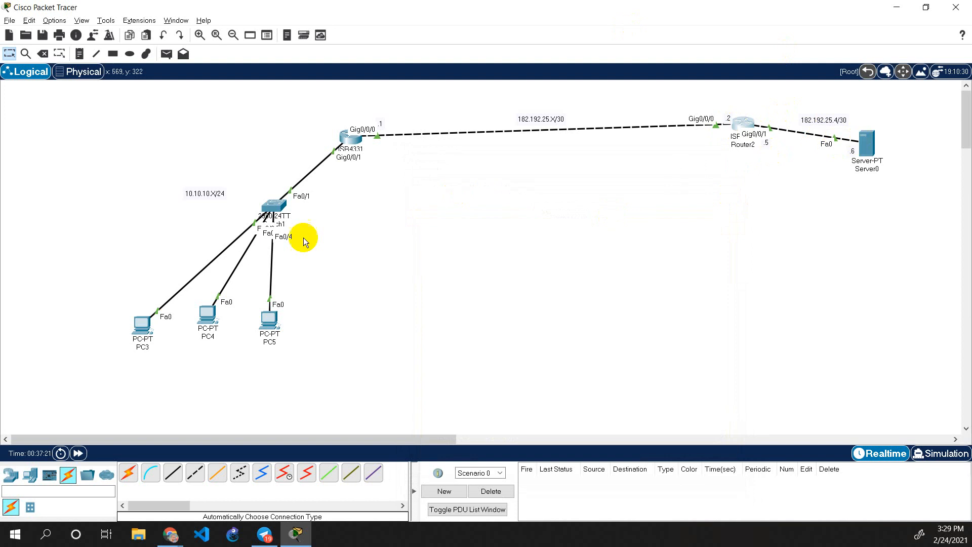
Trace the route from PC3's command prompt to the server at 182.192.25.6, and close PC3.
{"action": "left_click", "coordinate": [142, 324]}
{"action": "left_click", "coordinate": [448, 108]}
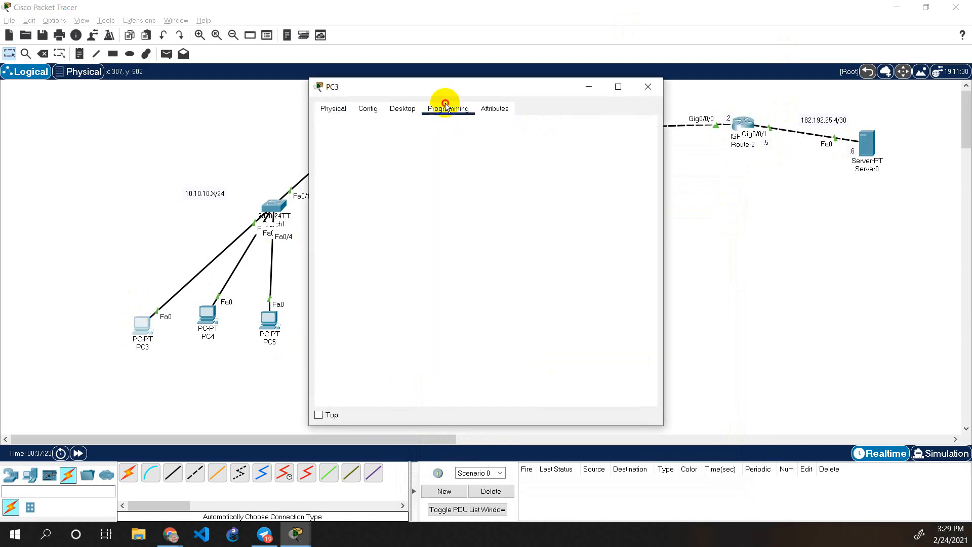
{"action": "left_click", "coordinate": [402, 109]}
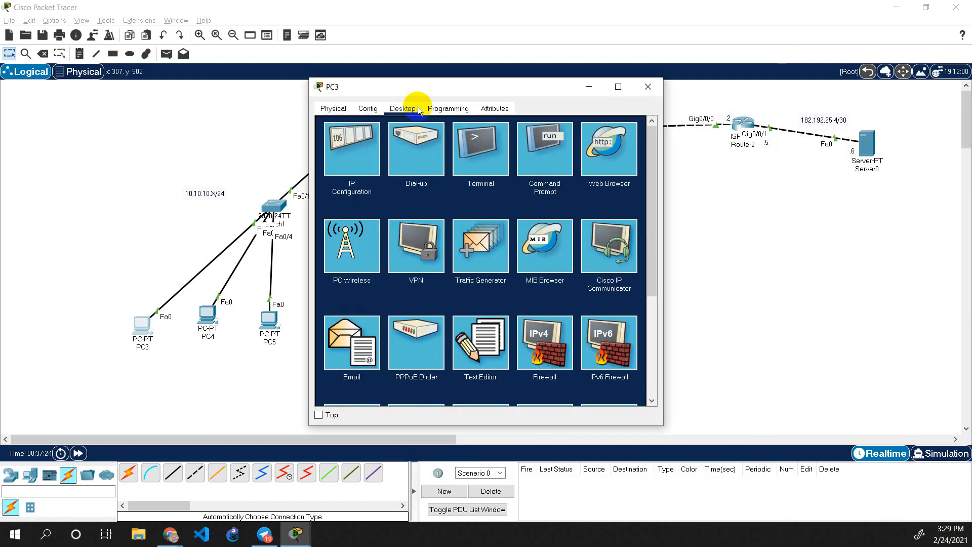
{"action": "left_click", "coordinate": [537, 151]}
{"action": "left_click_drag", "start_coordinate": [530, 86], "coordinate": [549, 220]}
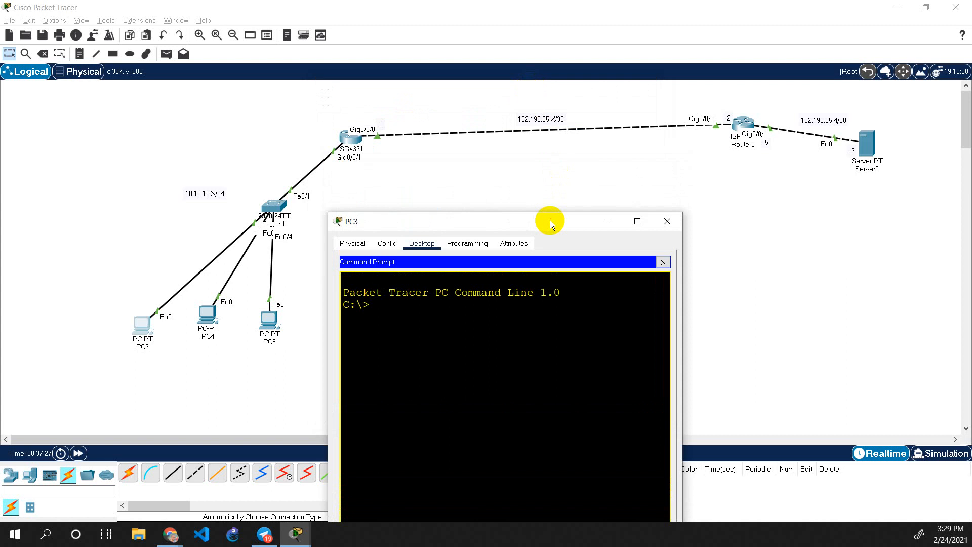
{"action": "type", "text": "tracert 182.192.25.65"}
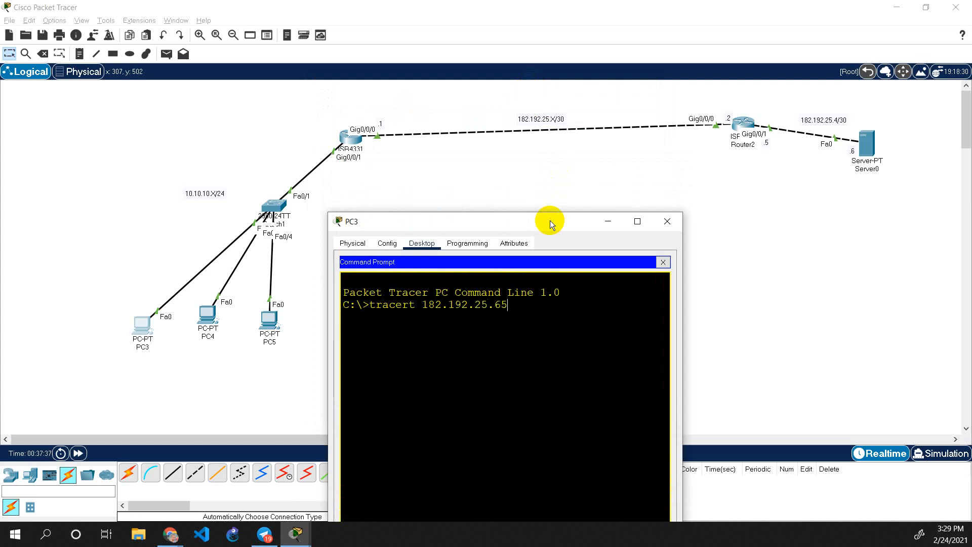
{"action": "key", "text": "BackSpace"}
{"action": "key", "text": "Return"}
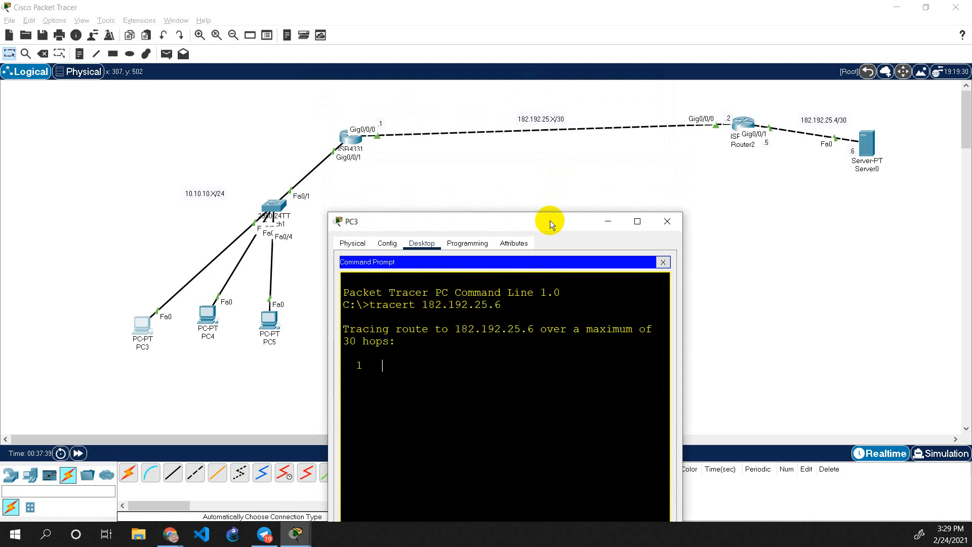
{"action": "left_click", "coordinate": [460, 411]}
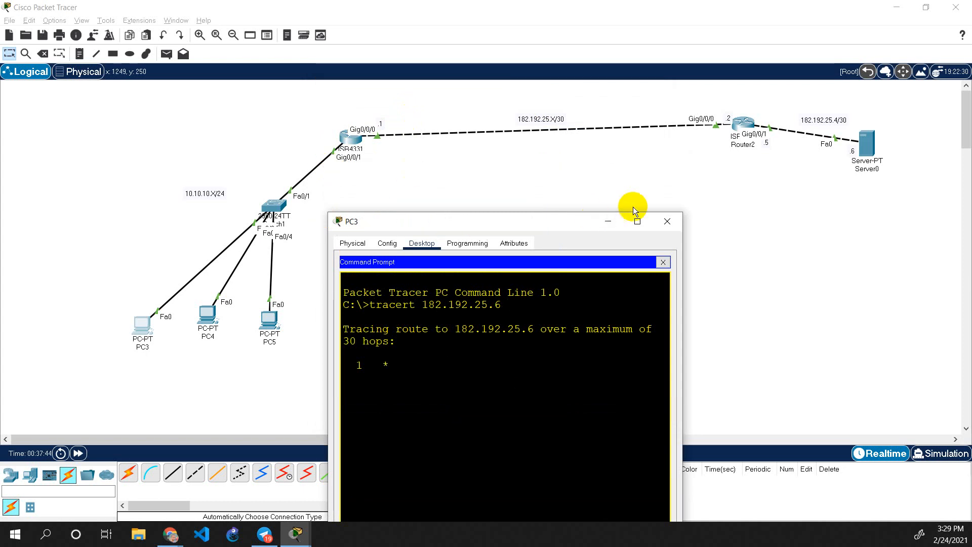
{"action": "left_click", "coordinate": [666, 221]}
Reopen PC3, look through its desktop applications including the IP configuration, and close it.
{"action": "left_click", "coordinate": [150, 329]}
{"action": "left_click", "coordinate": [339, 197]}
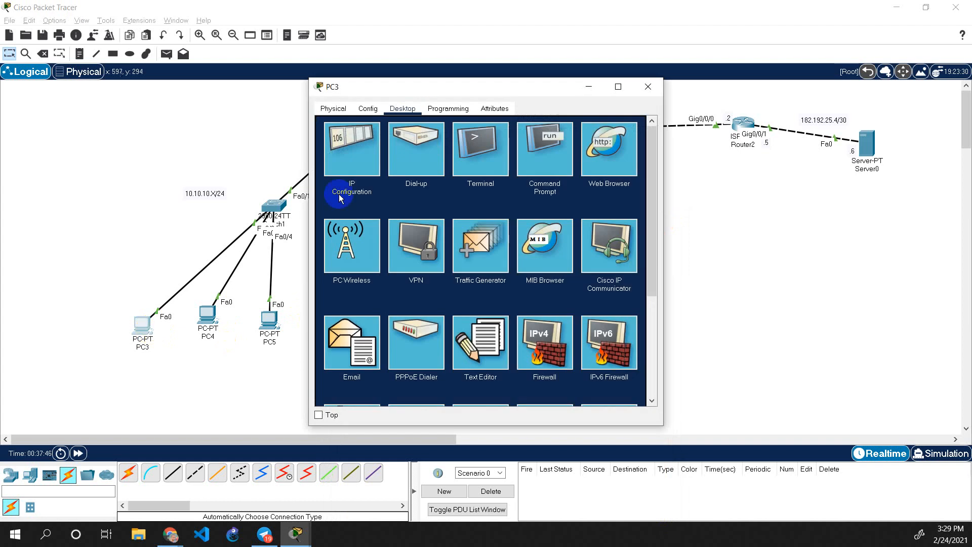
{"action": "left_click", "coordinate": [457, 158]}
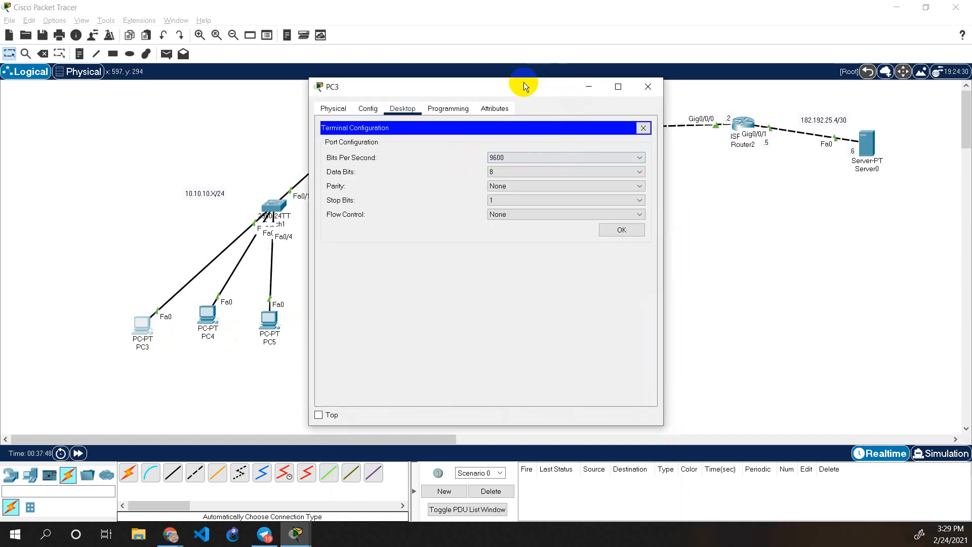
{"action": "left_click_drag", "start_coordinate": [524, 82], "coordinate": [612, 141]}
{"action": "left_click", "coordinate": [523, 171]}
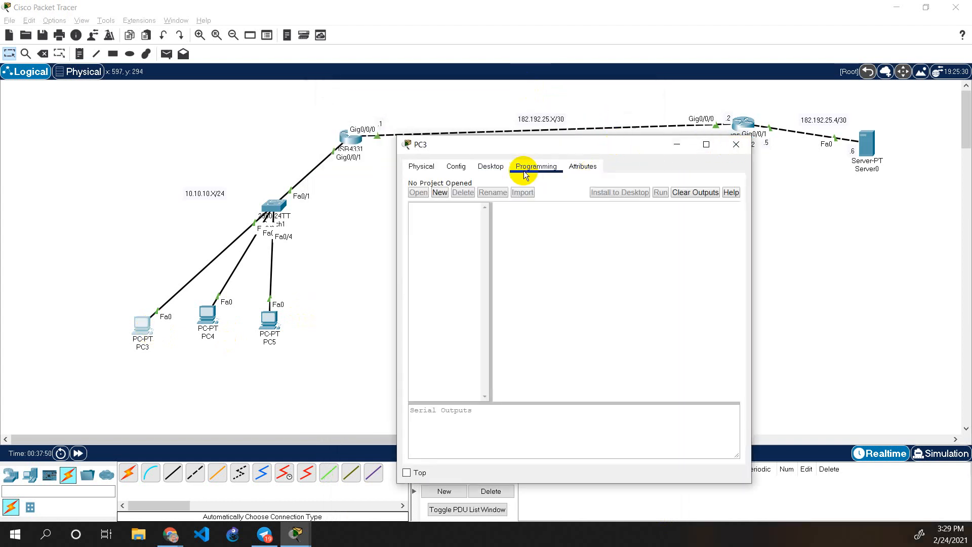
{"action": "left_click", "coordinate": [491, 166]}
{"action": "left_click", "coordinate": [729, 185]}
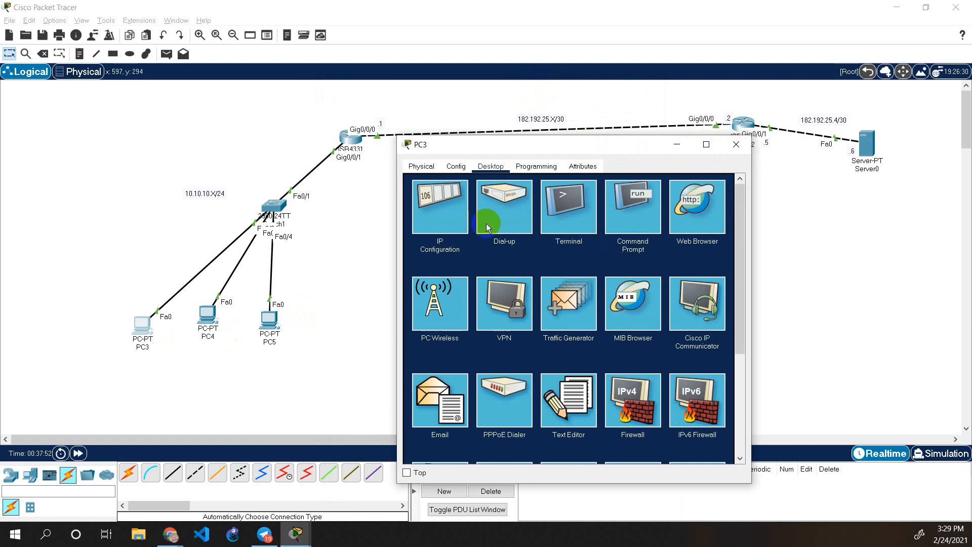
{"action": "left_click", "coordinate": [452, 215]}
{"action": "left_click", "coordinate": [736, 145]}
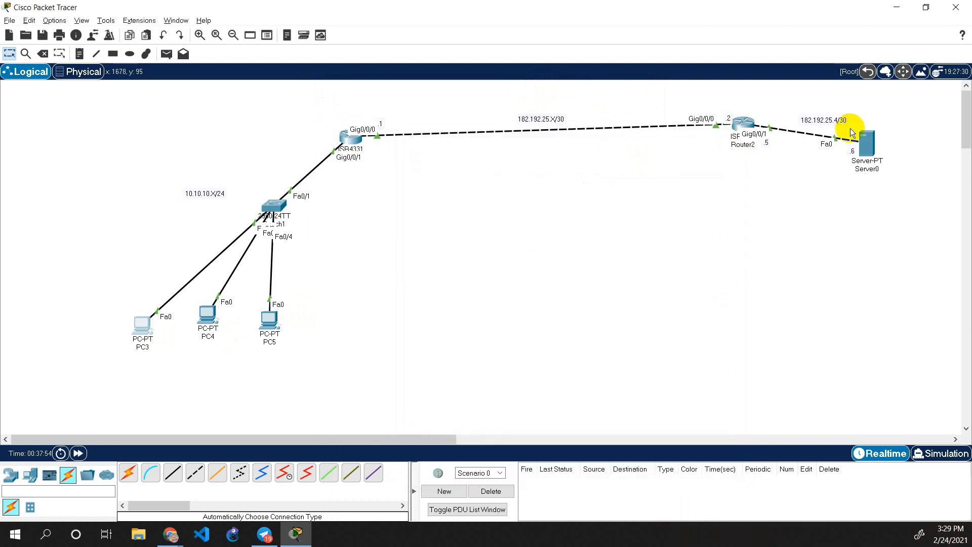
Look through Server0's global settings, services, physical modules and programming area, ending at its desktop applications.
{"action": "left_click", "coordinate": [856, 139]}
{"action": "left_click_drag", "start_coordinate": [468, 87], "coordinate": [493, 179]}
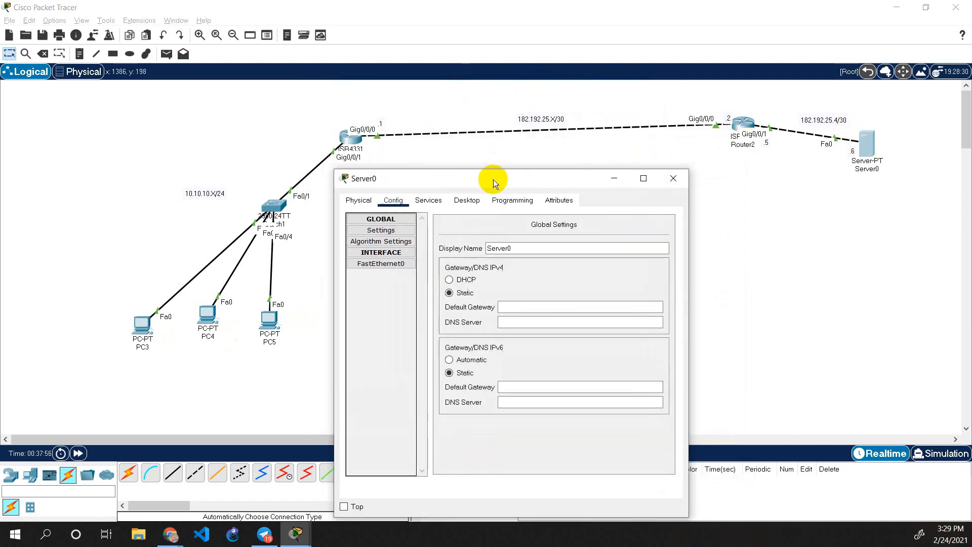
{"action": "left_click", "coordinate": [475, 201]}
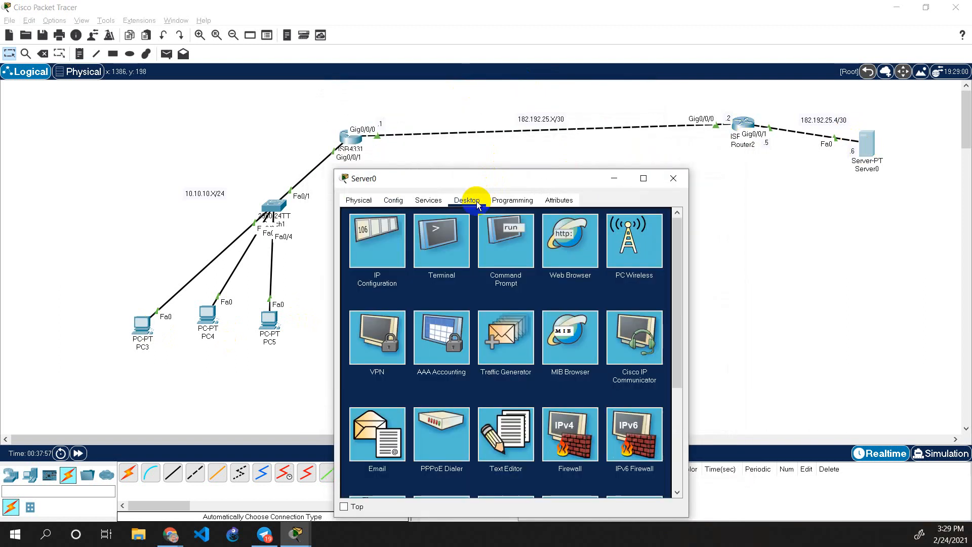
{"action": "left_click", "coordinate": [512, 201]}
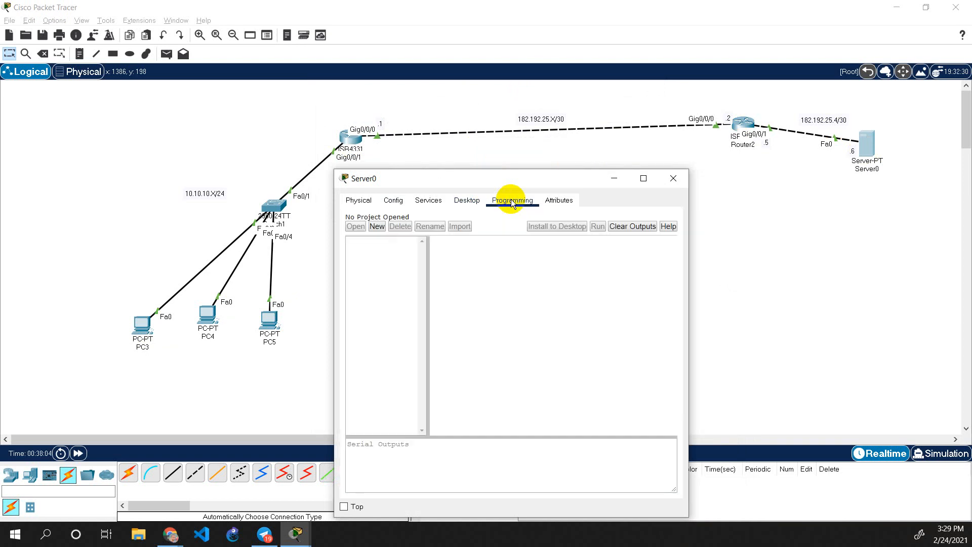
{"action": "left_click", "coordinate": [465, 201]}
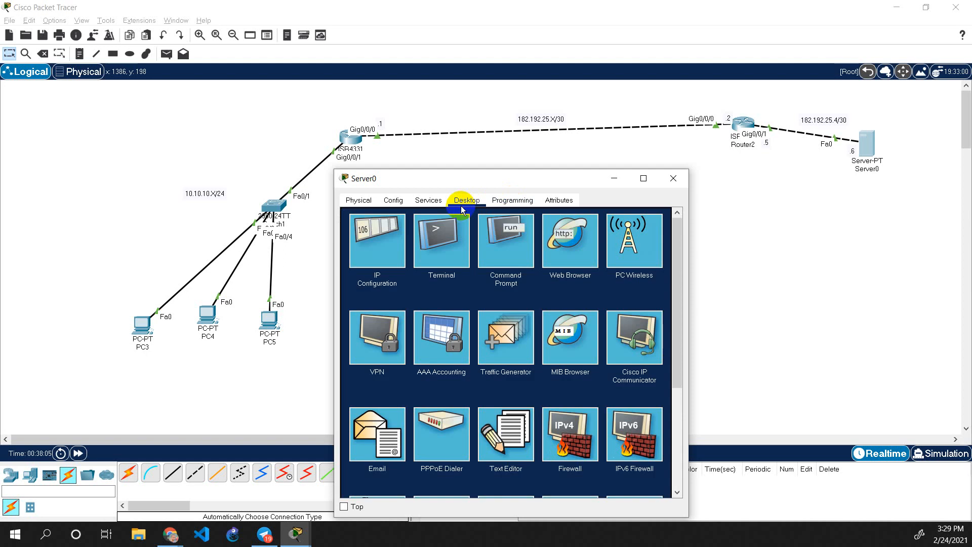
{"action": "left_click", "coordinate": [426, 202]}
{"action": "left_click", "coordinate": [396, 202]}
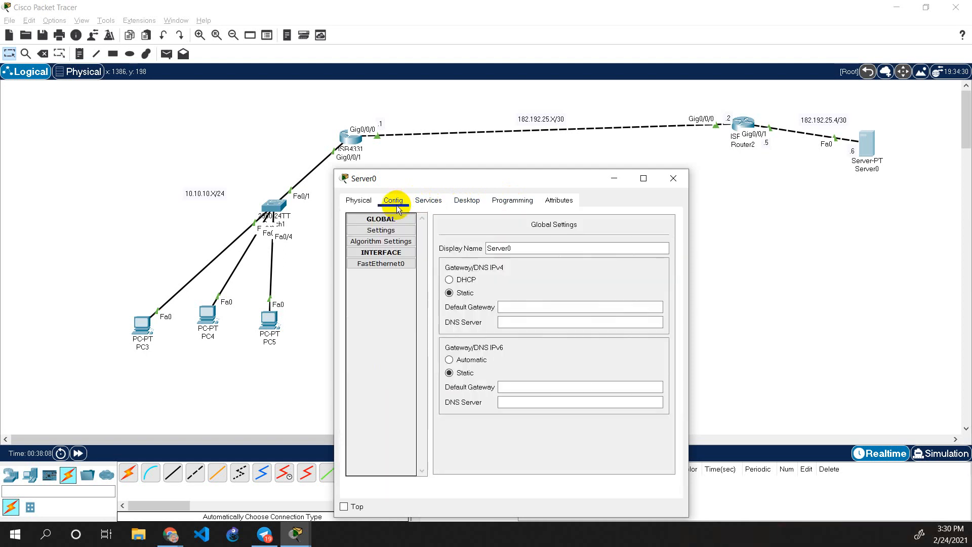
{"action": "left_click", "coordinate": [364, 205]}
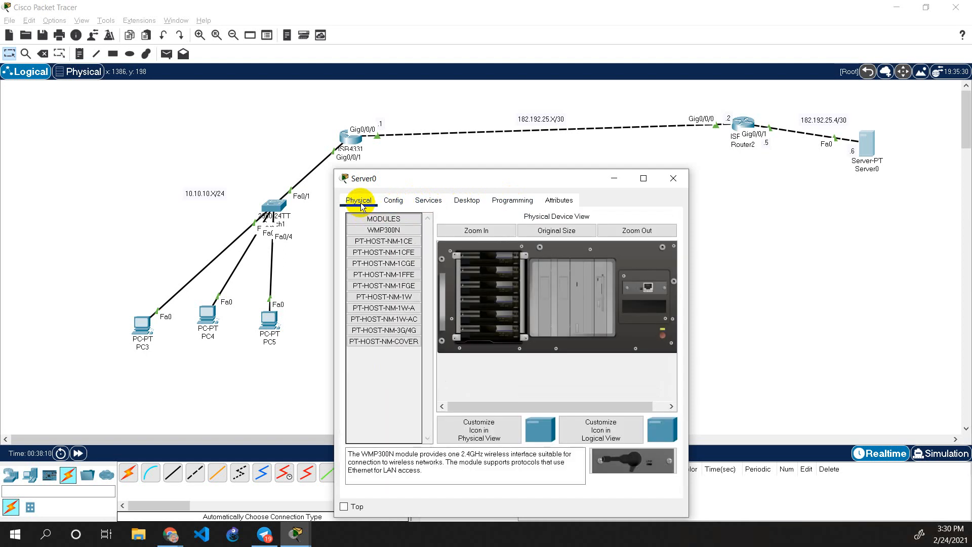
{"action": "left_click", "coordinate": [396, 202]}
{"action": "left_click", "coordinate": [430, 203]}
{"action": "left_click", "coordinate": [465, 199]}
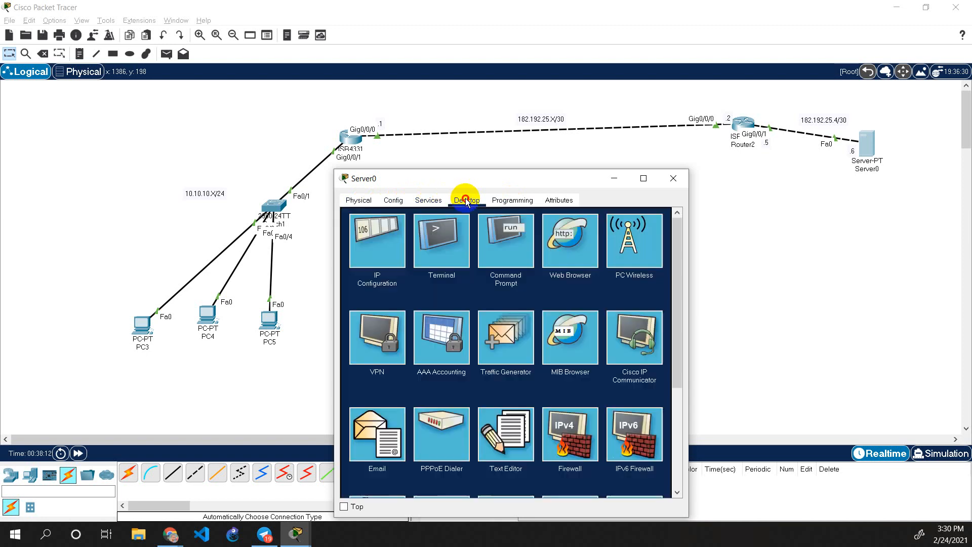
{"action": "left_click", "coordinate": [508, 200]}
{"action": "left_click", "coordinate": [466, 200]}
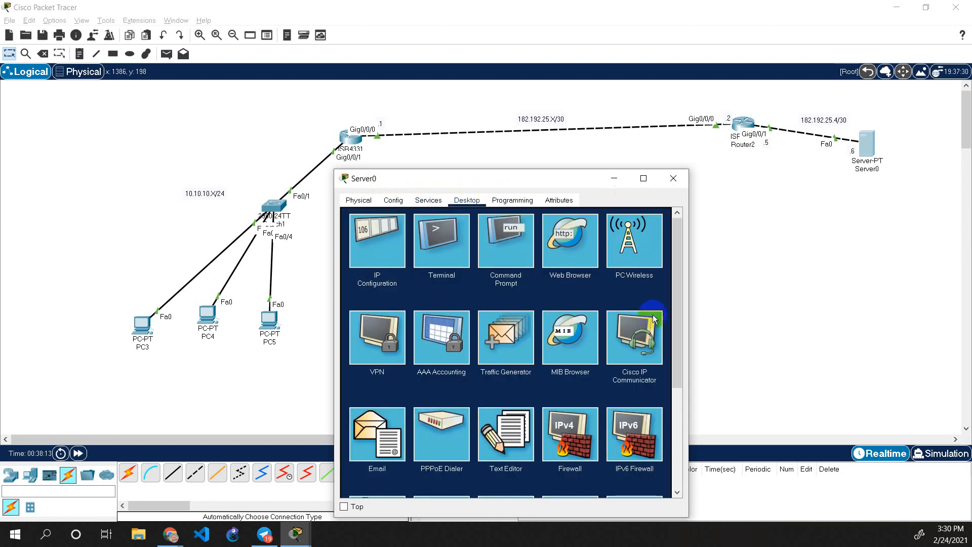
Browse the full list of Server0's desktop applications and close the server.
{"action": "scroll", "coordinate": [651, 333], "scroll_direction": "down", "scroll_amount": 5}
{"action": "scroll", "coordinate": [651, 332], "scroll_direction": "up", "scroll_amount": 3}
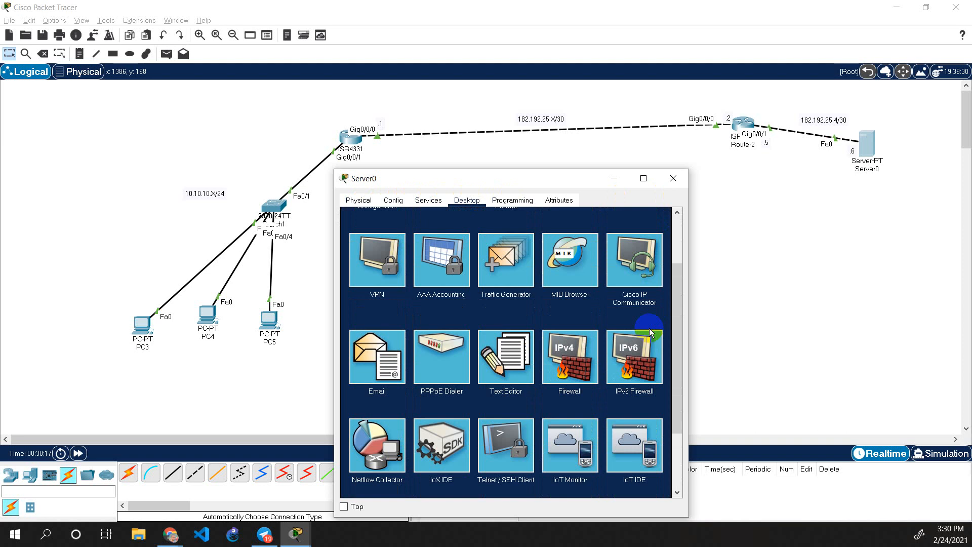
{"action": "scroll", "coordinate": [651, 332], "scroll_direction": "up", "scroll_amount": 2}
{"action": "scroll", "coordinate": [651, 333], "scroll_direction": "up", "scroll_amount": 1}
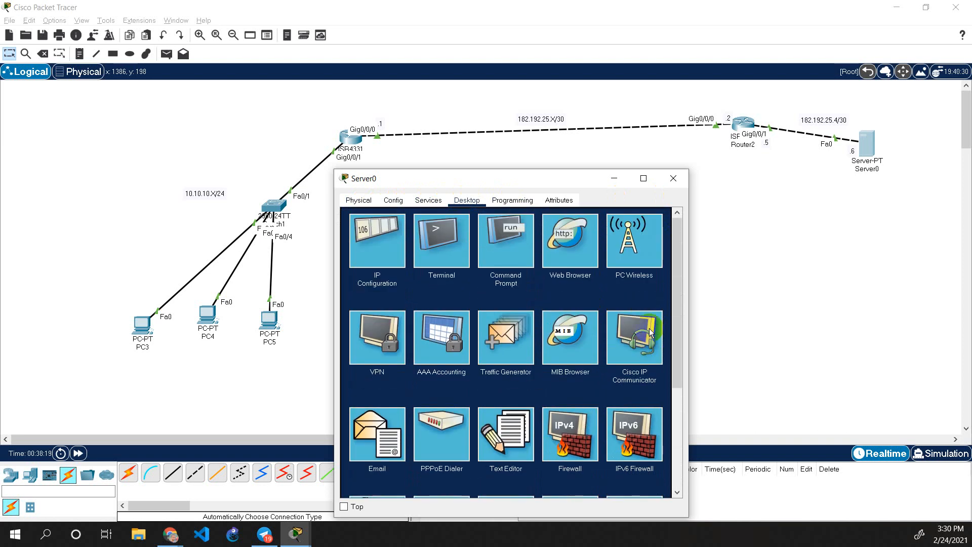
{"action": "scroll", "coordinate": [651, 332], "scroll_direction": "down", "scroll_amount": 5}
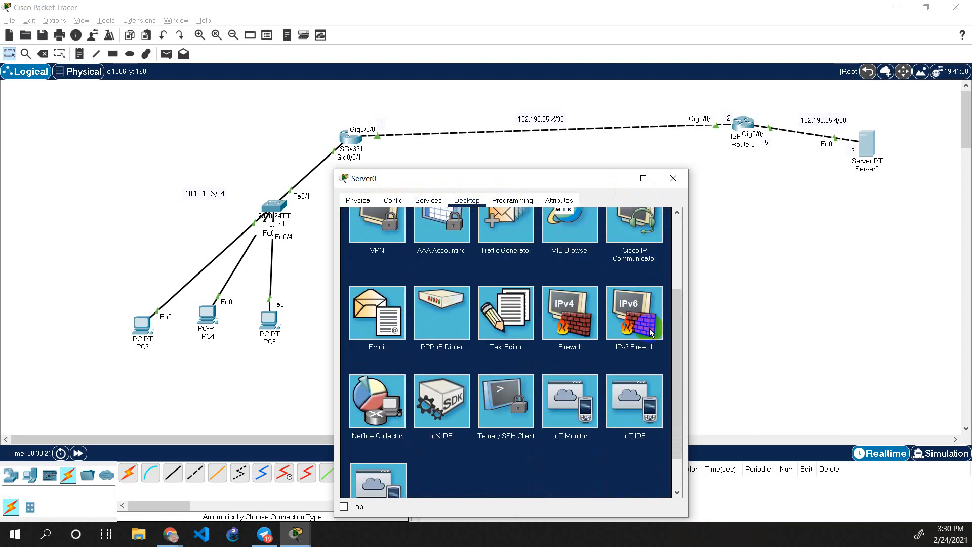
{"action": "scroll", "coordinate": [650, 333], "scroll_direction": "down", "scroll_amount": 3}
{"action": "left_click", "coordinate": [669, 179]}
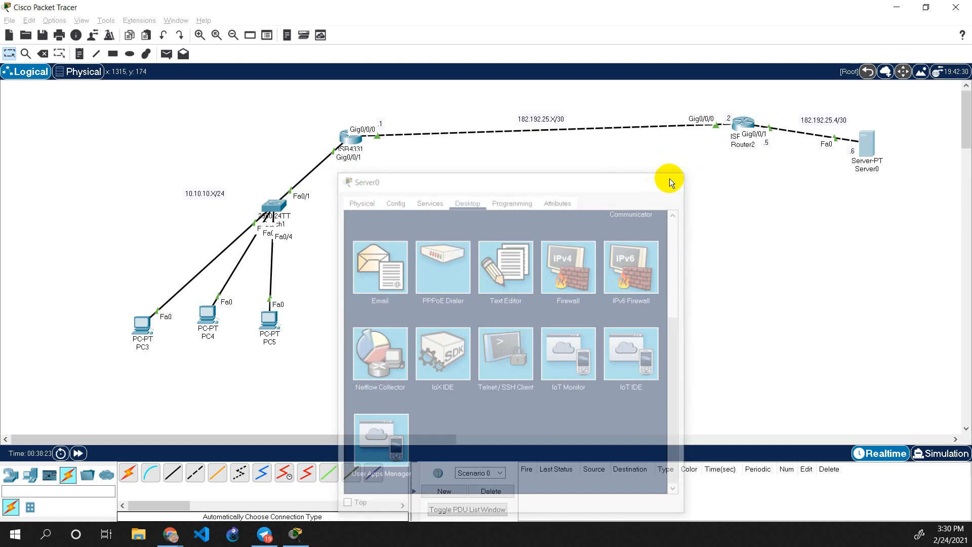
Reopen Router2, review the static route to 10.10.10.0 in its command line, and close the router.
{"action": "left_click", "coordinate": [741, 124]}
{"action": "left_click", "coordinate": [503, 317]}
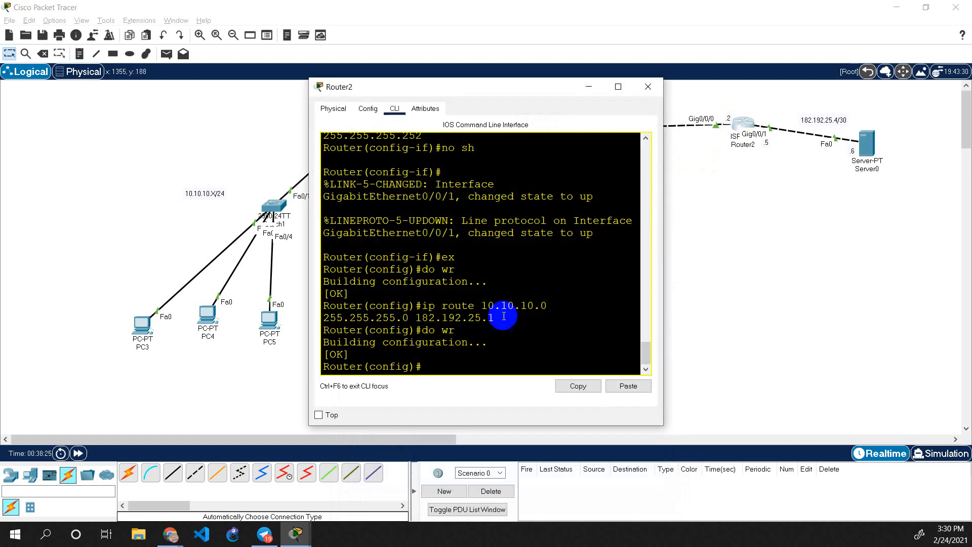
{"action": "left_click", "coordinate": [466, 364]}
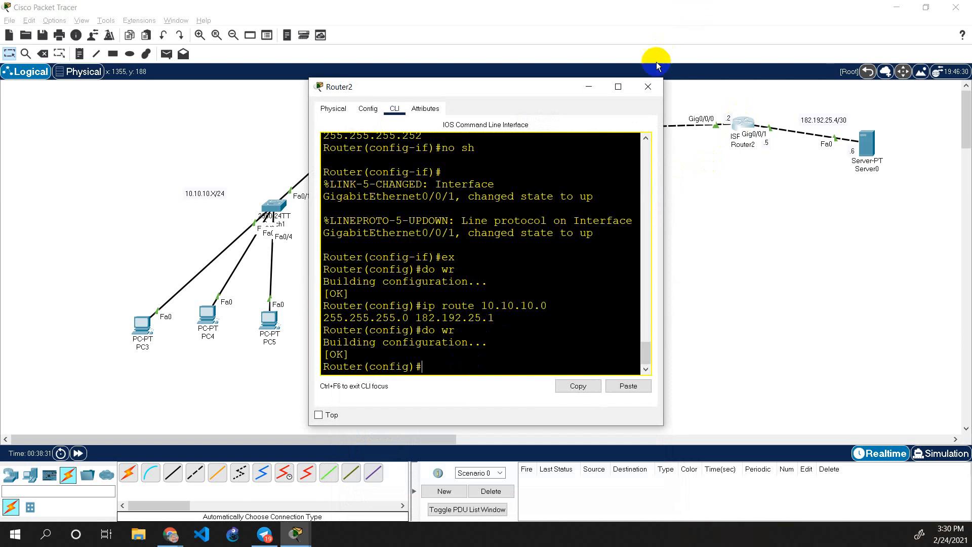
{"action": "left_click", "coordinate": [648, 86]}
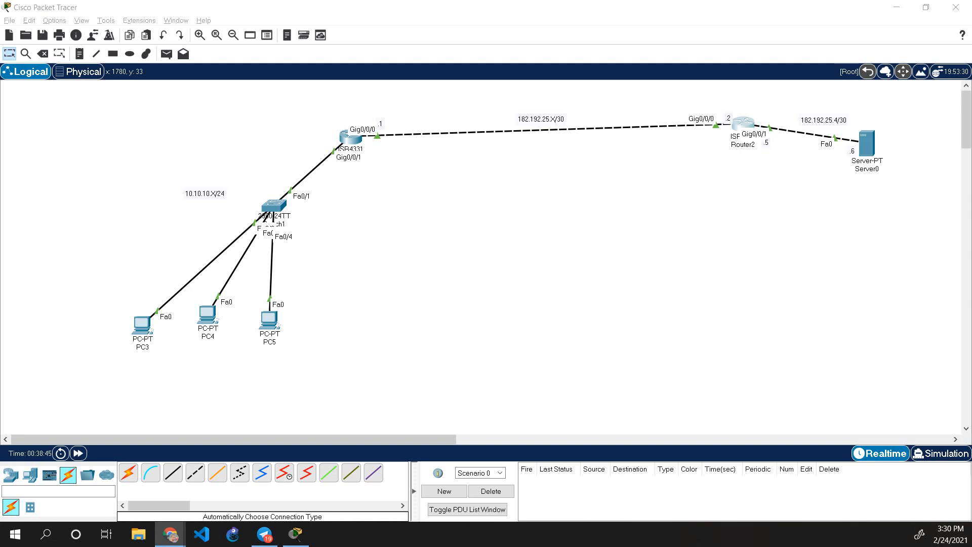
Reopen Server0's DHCP service settings and turn the DHCP service on for FastEthernet0.
{"action": "left_click", "coordinate": [867, 147]}
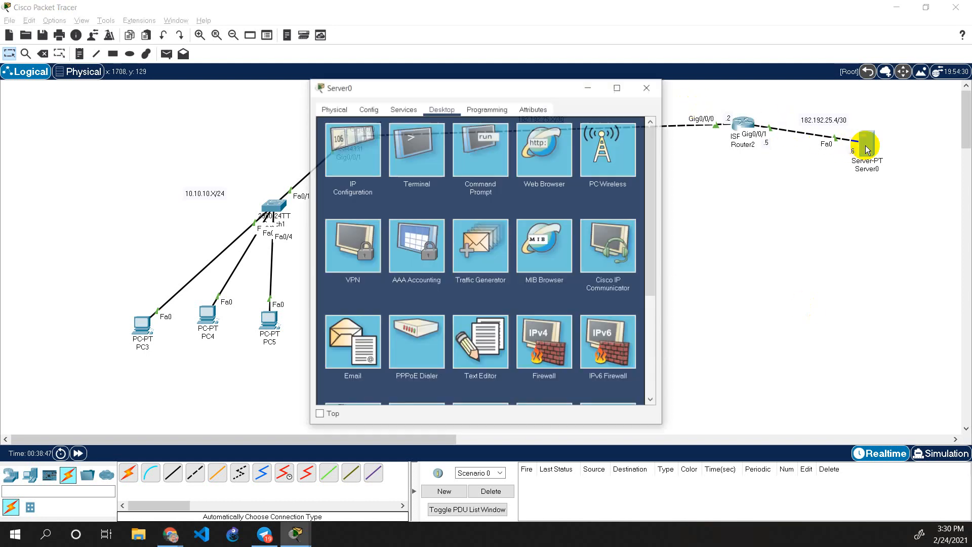
{"action": "left_click", "coordinate": [403, 108]}
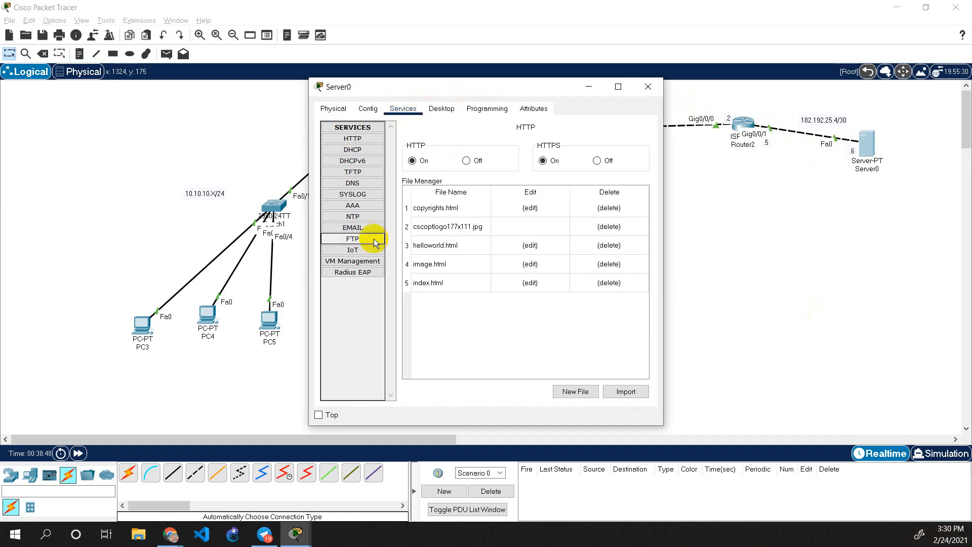
{"action": "left_click", "coordinate": [363, 151]}
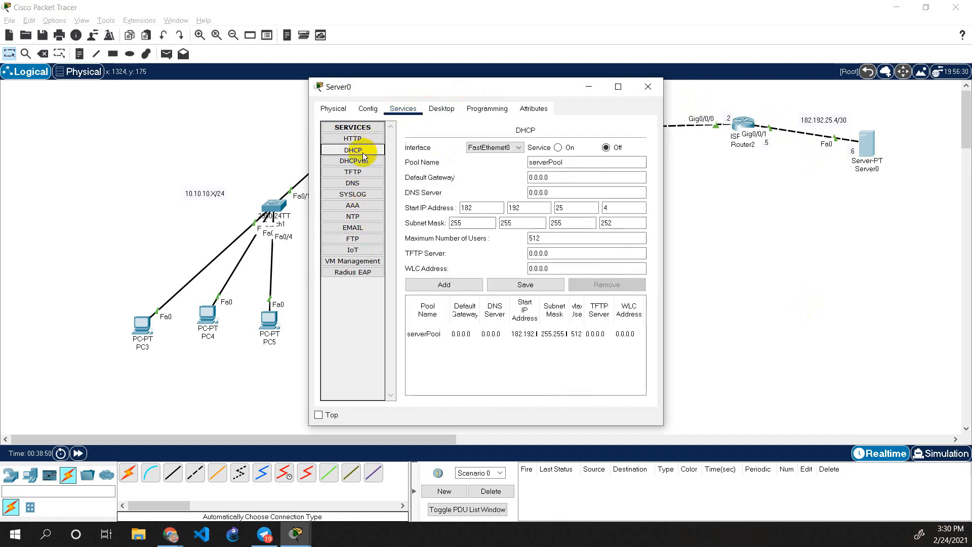
{"action": "left_click_drag", "start_coordinate": [492, 87], "coordinate": [537, 159]}
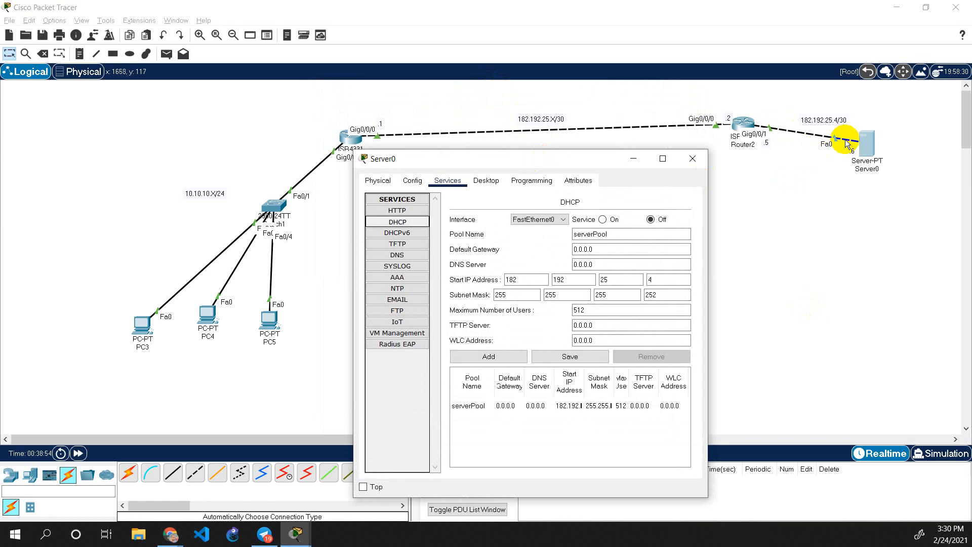
{"action": "left_click", "coordinate": [829, 183]}
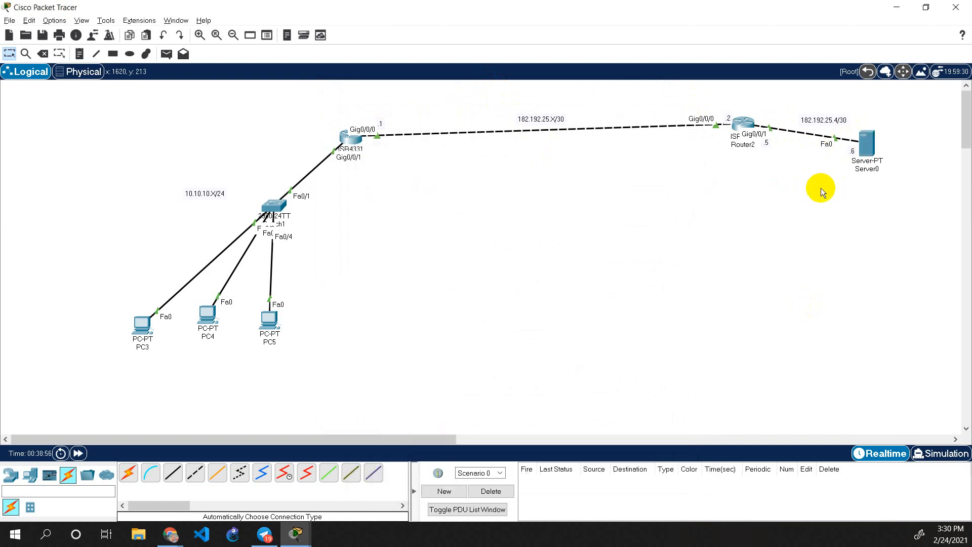
{"action": "key", "text": "alt+Tab"}
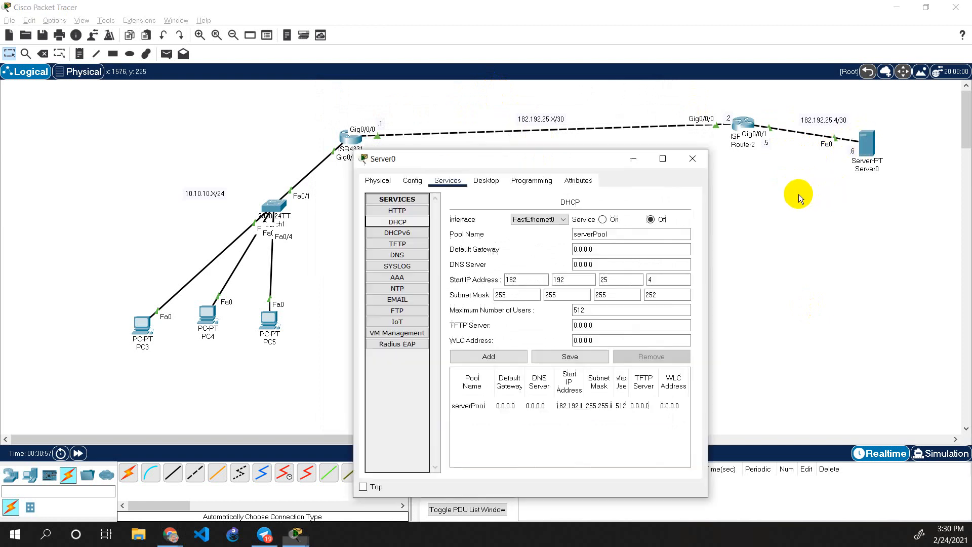
{"action": "left_click", "coordinate": [602, 219]}
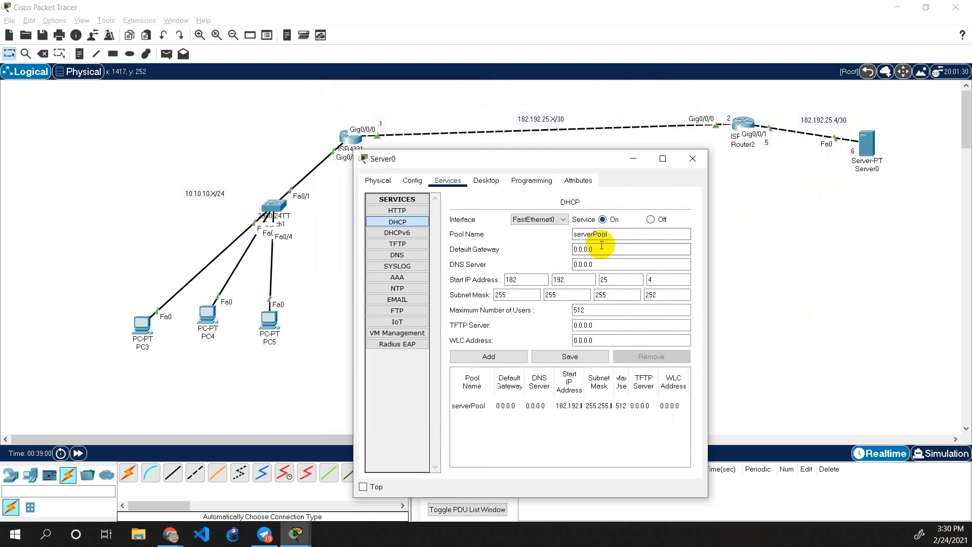
Set the default gateway of the serverPool DHCP pool to 10.10.10.1.
{"action": "left_click", "coordinate": [622, 232]}
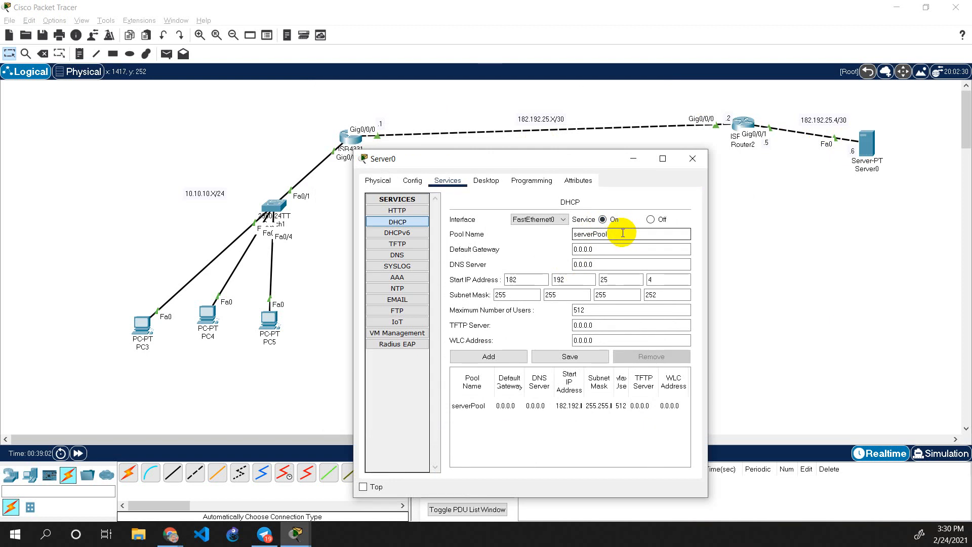
{"action": "left_click", "coordinate": [618, 245]}
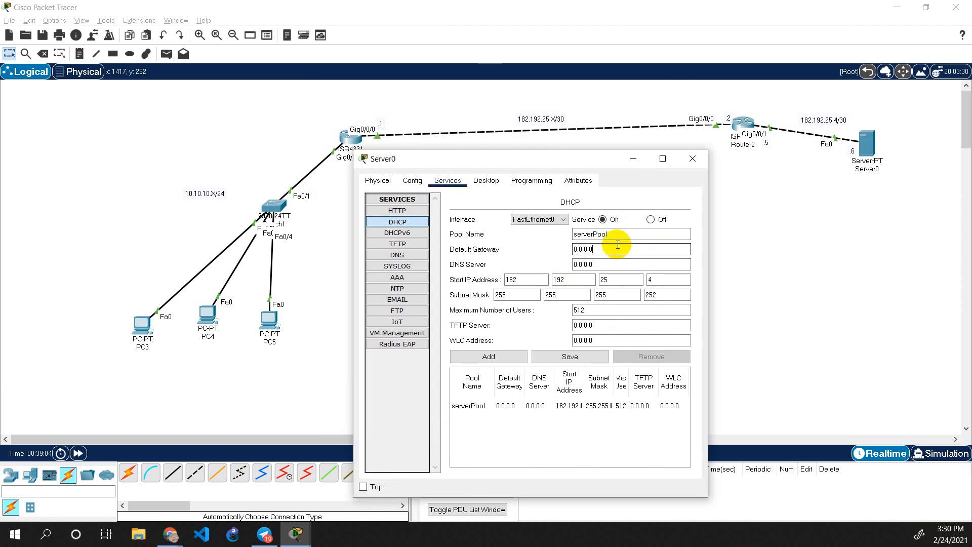
{"action": "double_click", "coordinate": [618, 245]}
{"action": "double_click", "coordinate": [617, 248]}
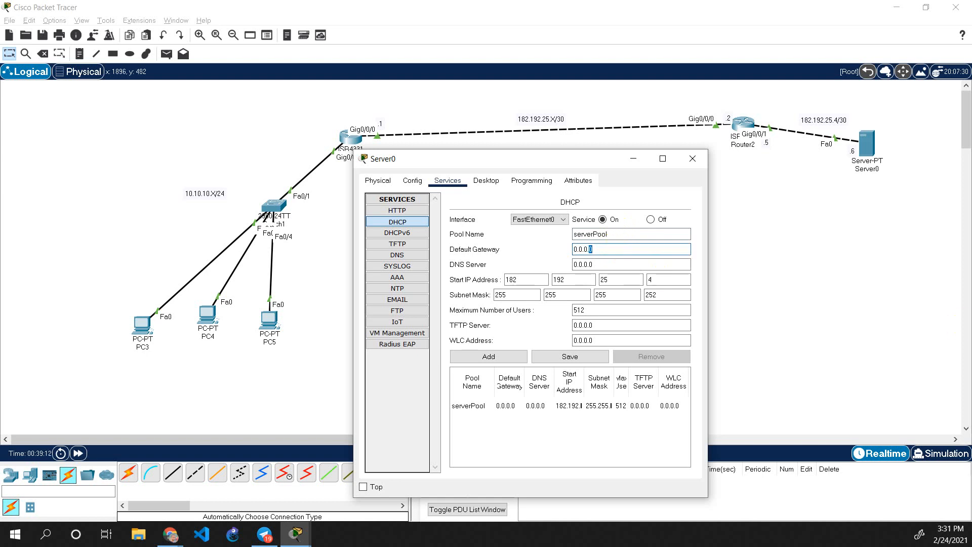
{"action": "left_click", "coordinate": [619, 250]}
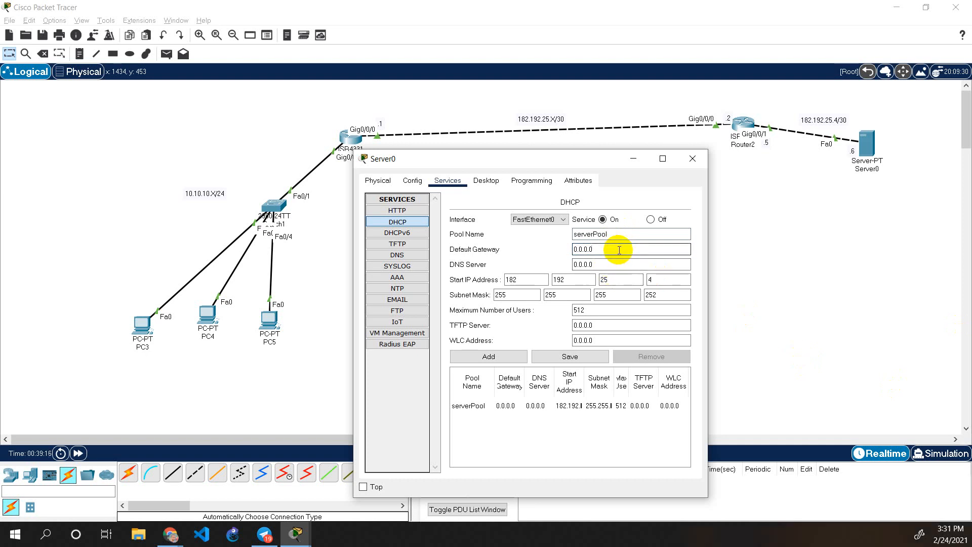
{"action": "left_click", "coordinate": [971, 297]}
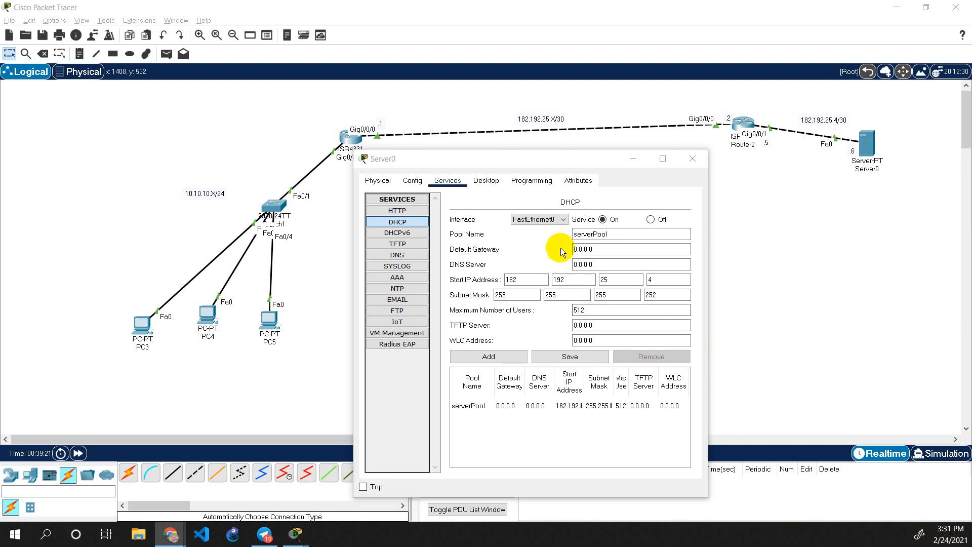
{"action": "left_click", "coordinate": [618, 231]}
{"action": "key", "text": "Tab"}
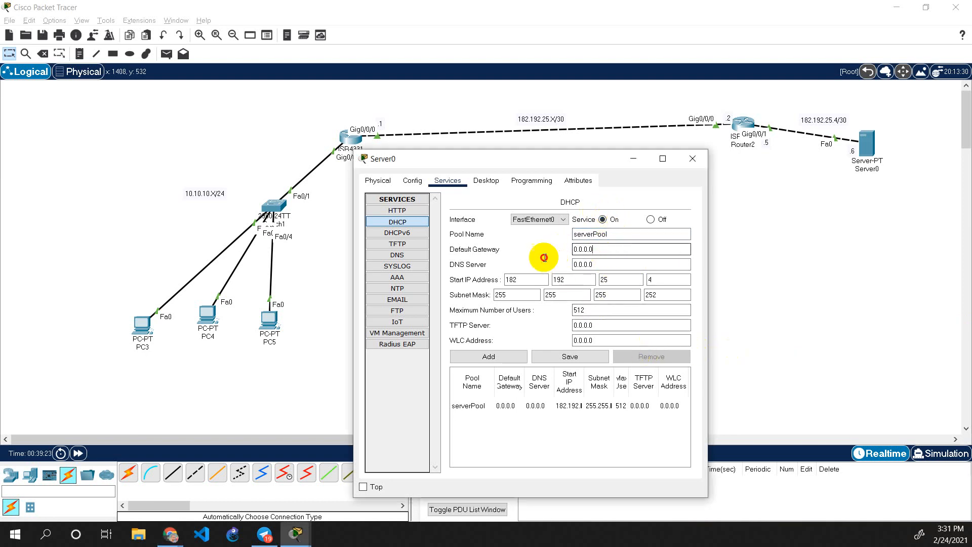
{"action": "left_click", "coordinate": [564, 249]}
{"action": "key", "text": "BackSpace"}
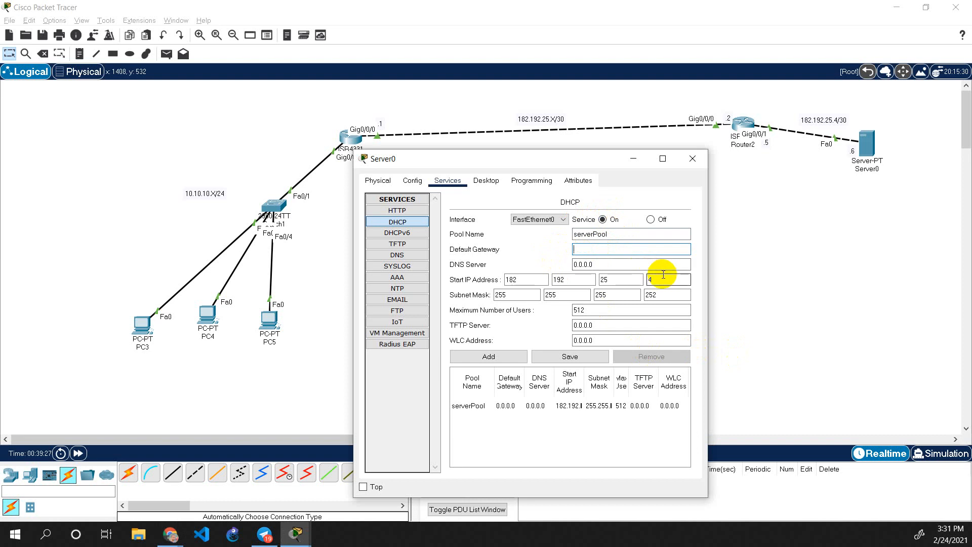
{"action": "type", "text": "18"}
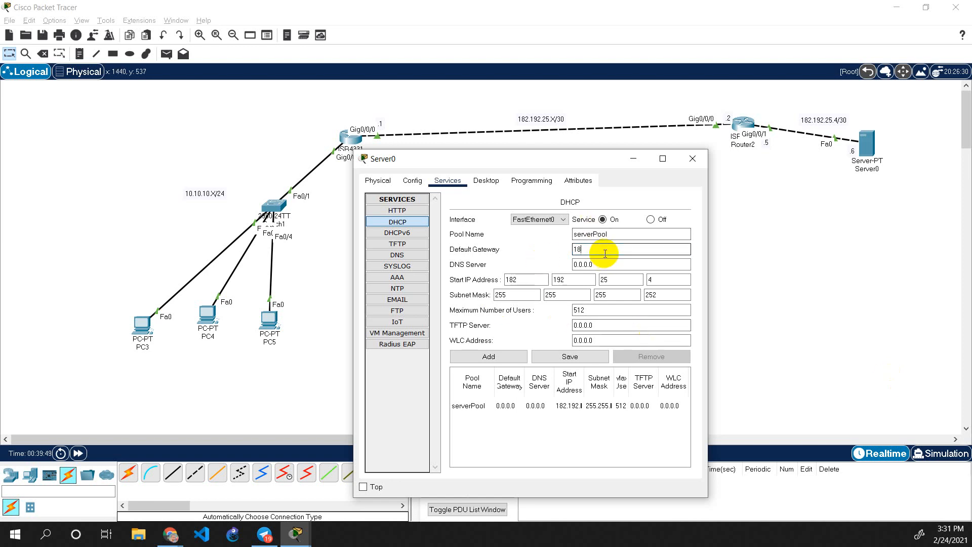
{"action": "type", "text": ".10.10.10."}
Set the DNS server to 10.10.10.1 and try to add the DHCP pool under the name serverPool.
{"action": "left_click", "coordinate": [614, 264]}
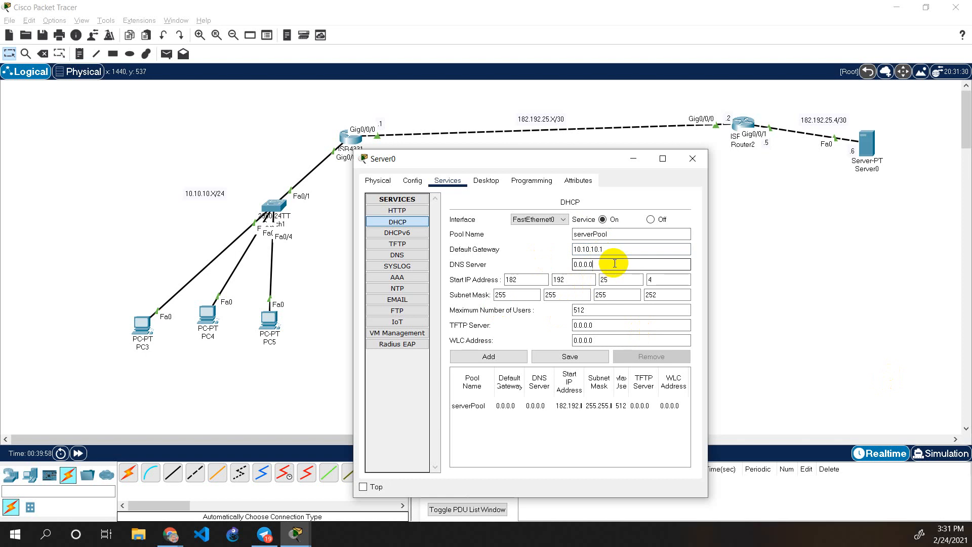
{"action": "key", "text": "BackSpace"}
{"action": "key", "text": "BackSpace"}
{"action": "key", "text": "BackSpace"}
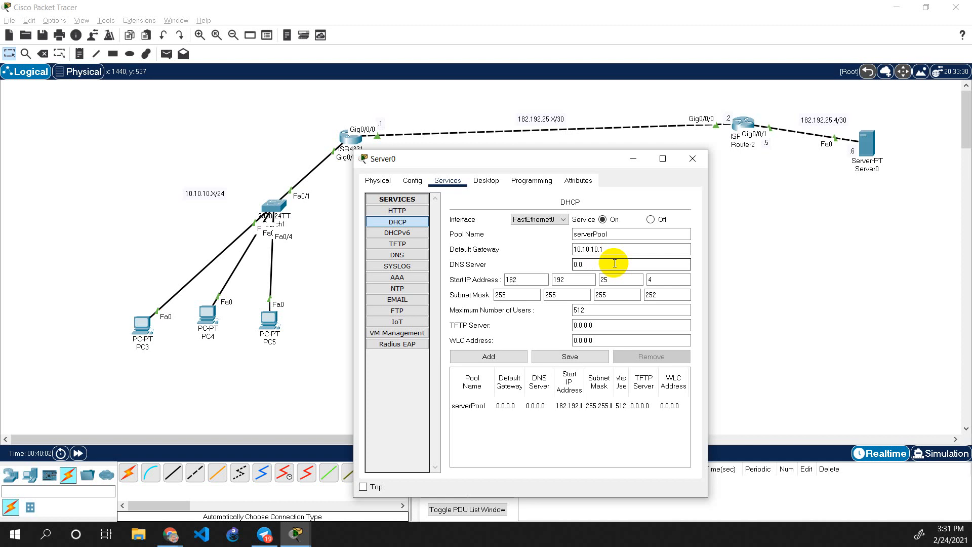
{"action": "key", "text": "BackSpace"}
{"action": "key", "text": "BackSpace"}
{"action": "key", "text": "BackSpace"}
{"action": "key", "text": "BackSpace"}
{"action": "type", "text": "10.10.10.1"}
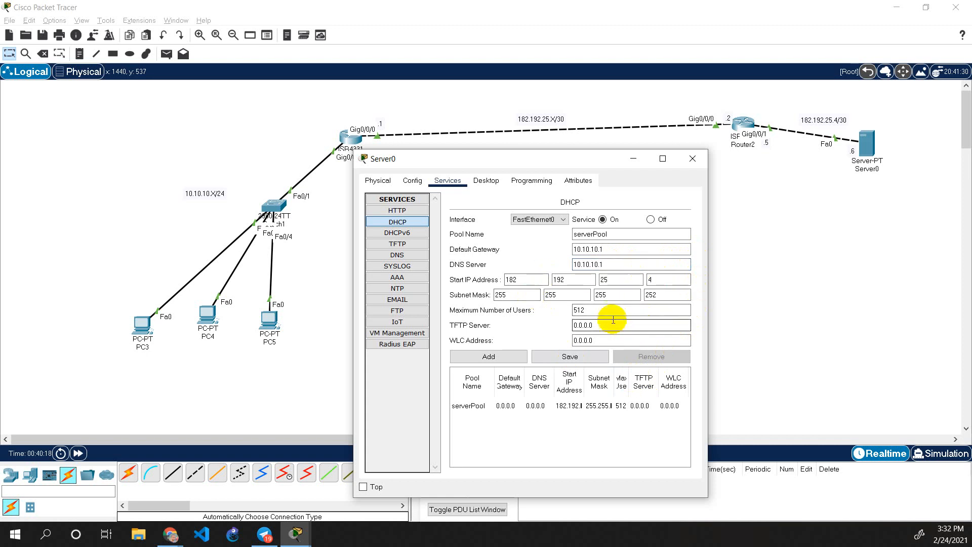
{"action": "left_click", "coordinate": [504, 356]}
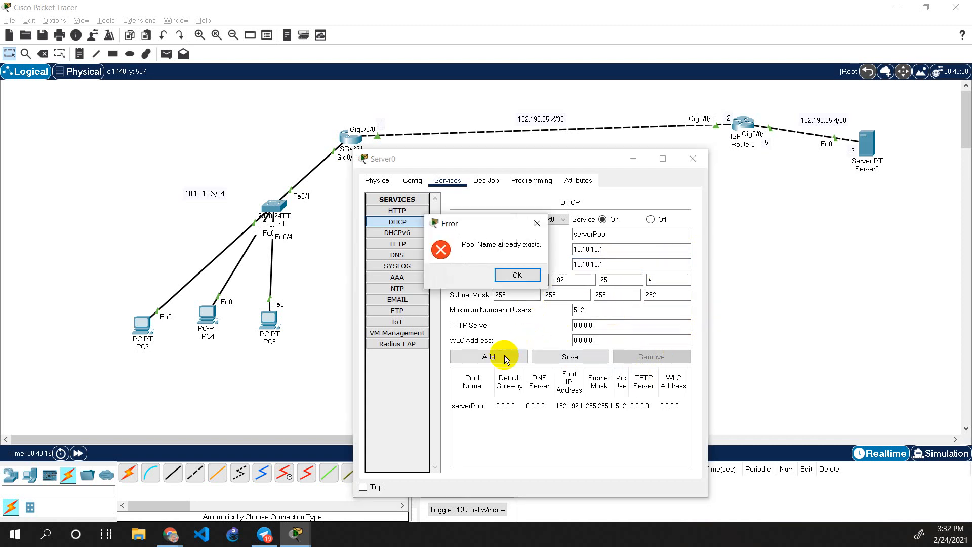
{"action": "left_click", "coordinate": [507, 278]}
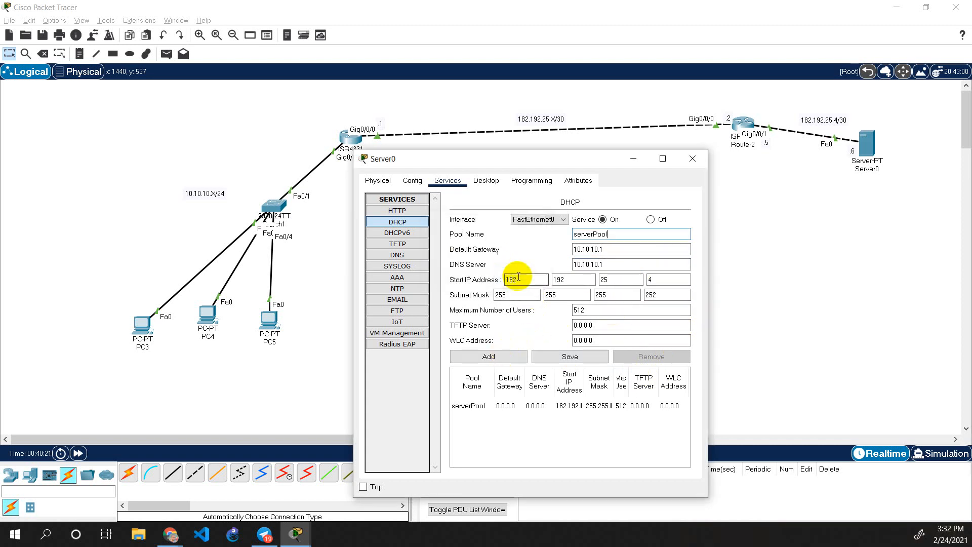
Add a new DHCP pool named serverPoolasd based on the existing serverPool entry.
{"action": "left_click", "coordinate": [510, 407]}
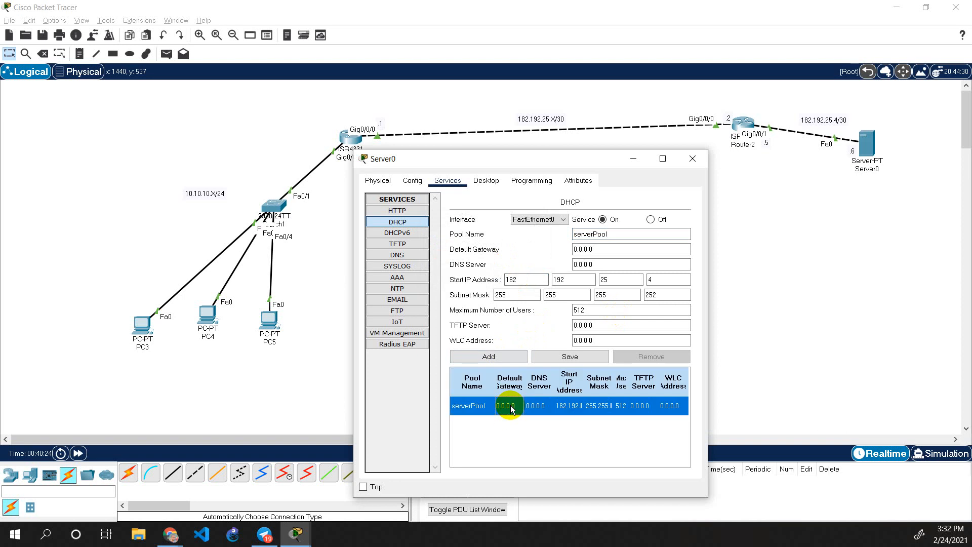
{"action": "left_click", "coordinate": [630, 234]}
{"action": "type", "text": "a"}
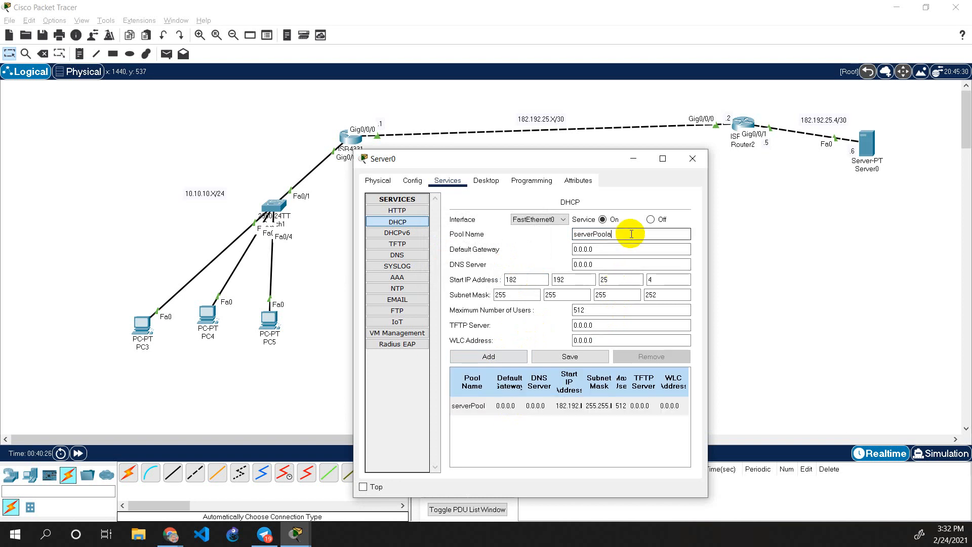
{"action": "type", "text": "sd"}
{"action": "left_click", "coordinate": [506, 357]}
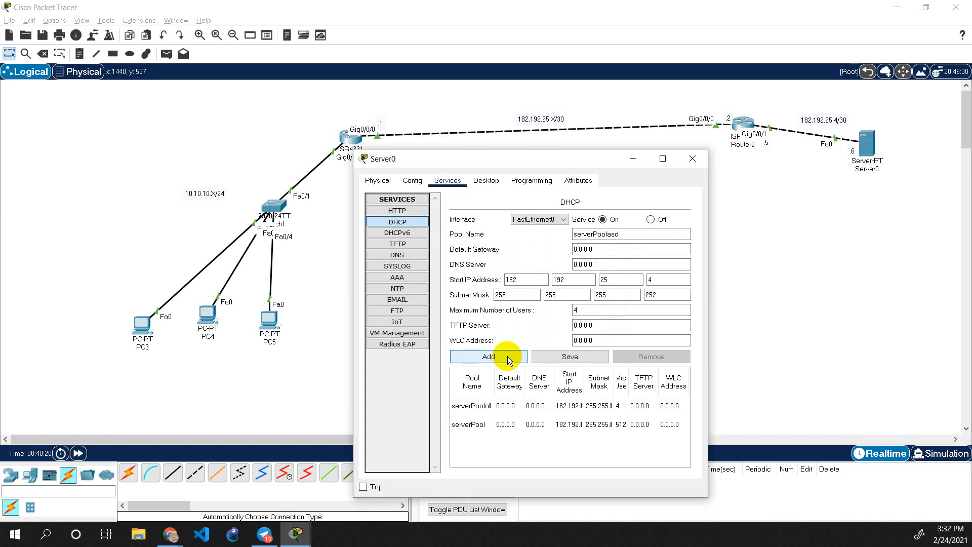
Add and save another DHCP pool named my_network, and close Server0.
{"action": "left_click_drag", "start_coordinate": [625, 234], "coordinate": [565, 233]}
{"action": "type", "text": "my"}
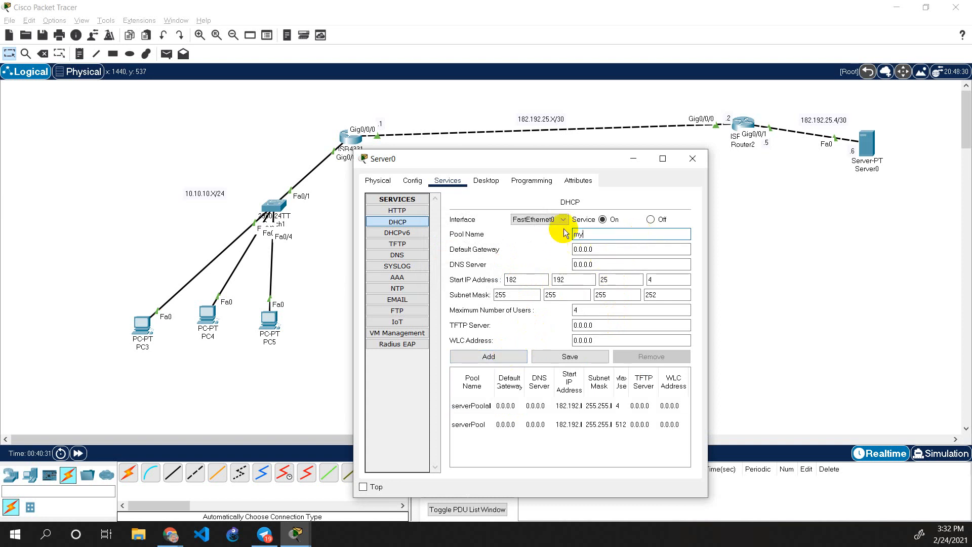
{"action": "type", "text": "_network"}
{"action": "left_click", "coordinate": [511, 358]}
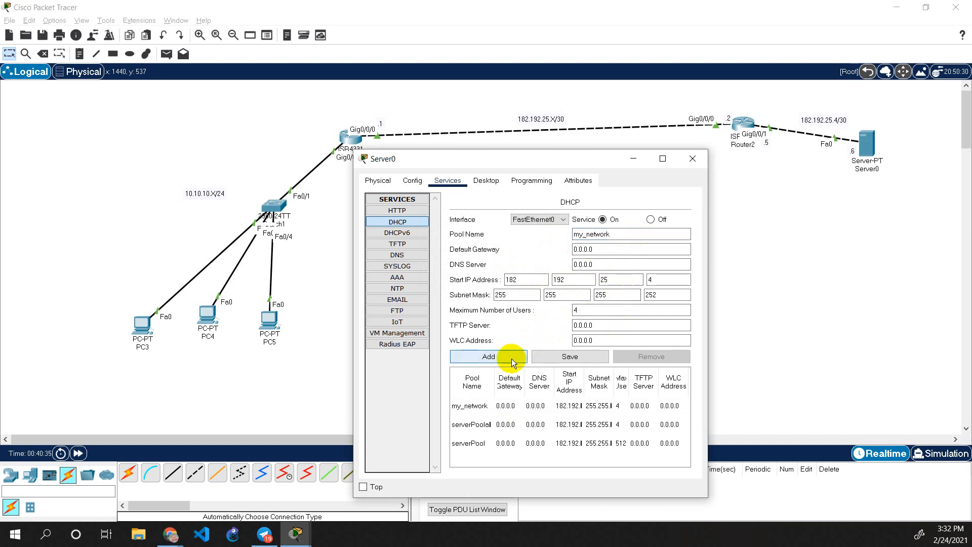
{"action": "left_click", "coordinate": [555, 355]}
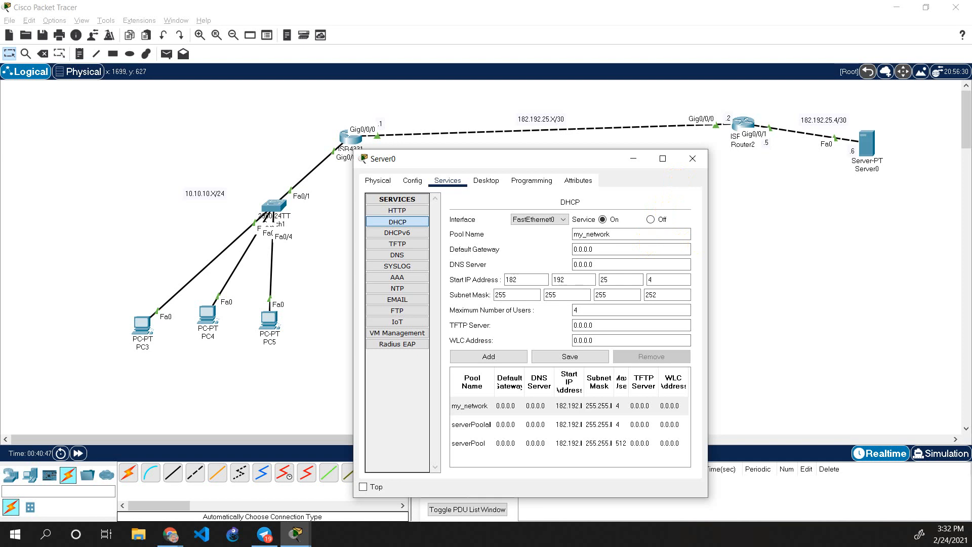
{"action": "left_click", "coordinate": [691, 158]}
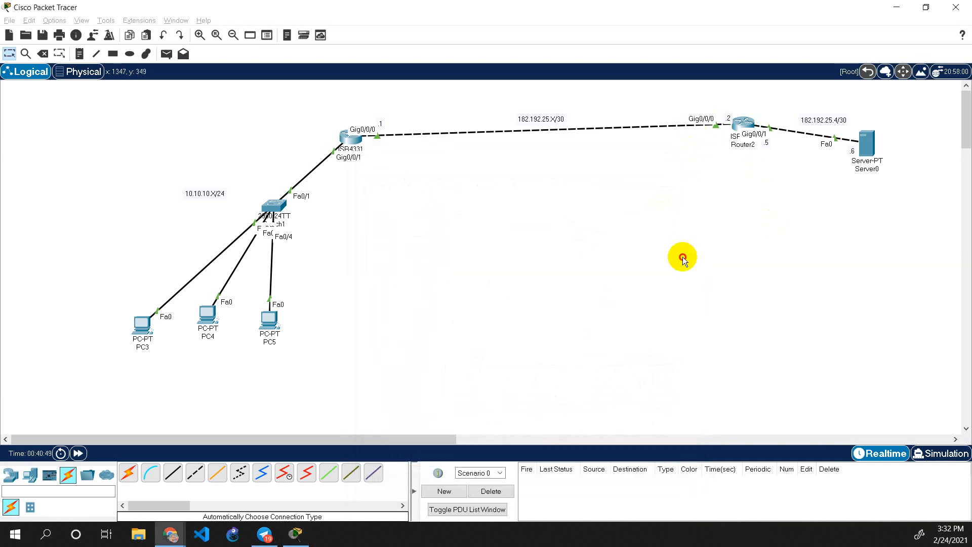
Switch PC3's IPv4 configuration to DHCP and close the PC.
{"action": "left_click", "coordinate": [134, 326]}
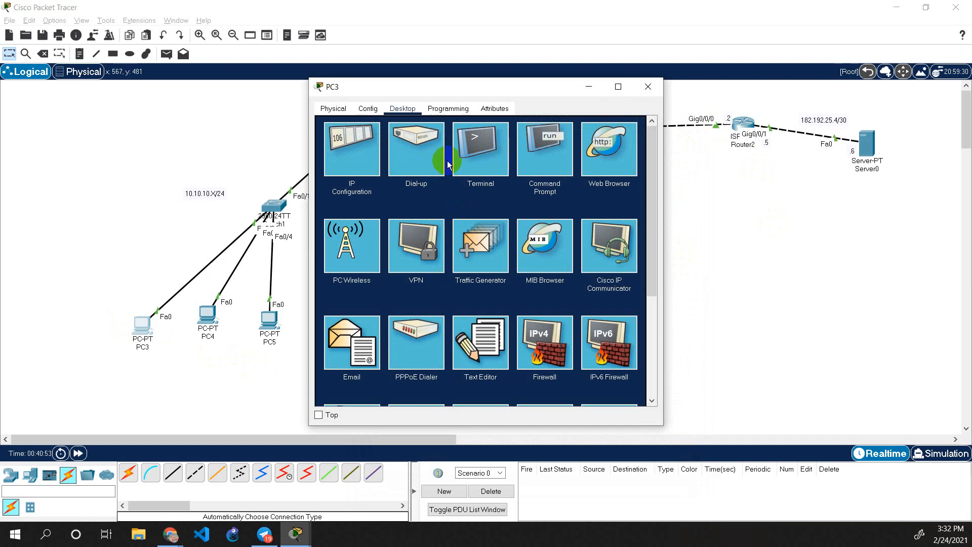
{"action": "left_click", "coordinate": [359, 151]}
{"action": "left_click", "coordinate": [343, 169]}
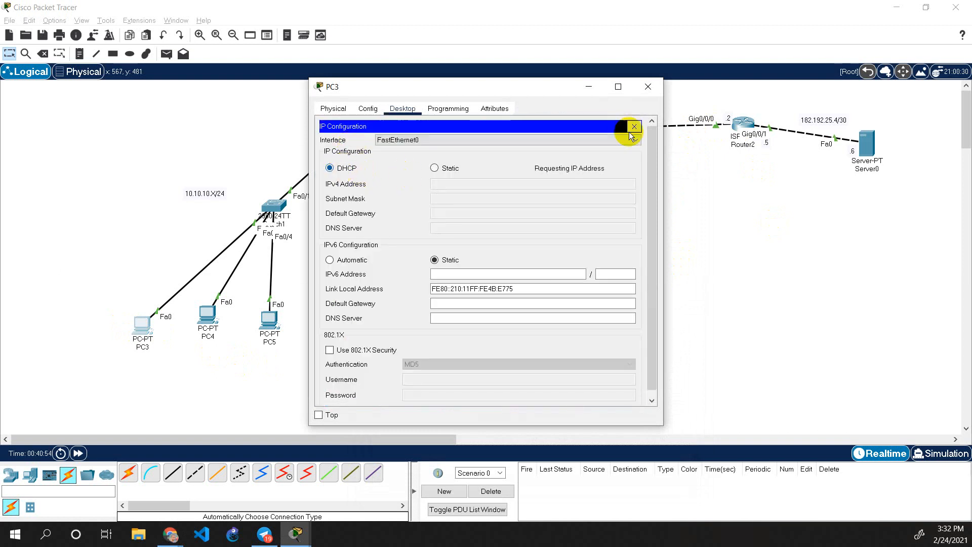
{"action": "left_click", "coordinate": [647, 86]}
Switch PC4's IPv4 configuration to DHCP and close the PC.
{"action": "left_click", "coordinate": [195, 313]}
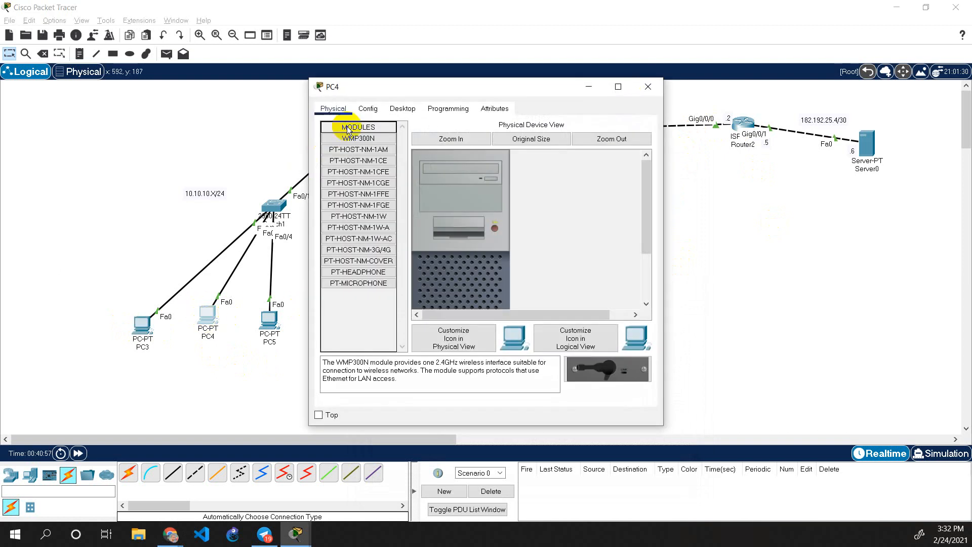
{"action": "left_click", "coordinate": [402, 109]}
{"action": "left_click", "coordinate": [345, 152]}
{"action": "left_click", "coordinate": [342, 168]}
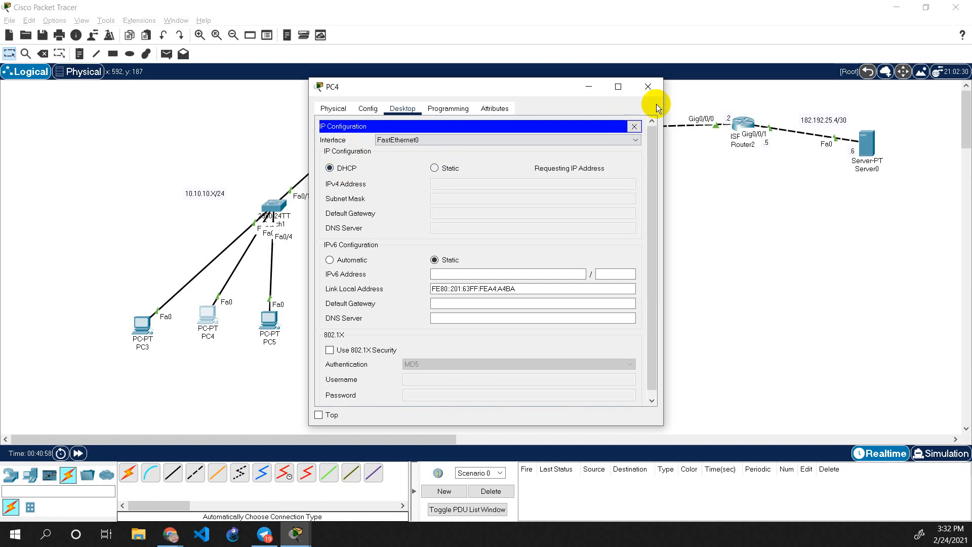
{"action": "left_click", "coordinate": [647, 86]}
Switch PC5's IPv4 configuration to DHCP and close the PC.
{"action": "left_click", "coordinate": [285, 311]}
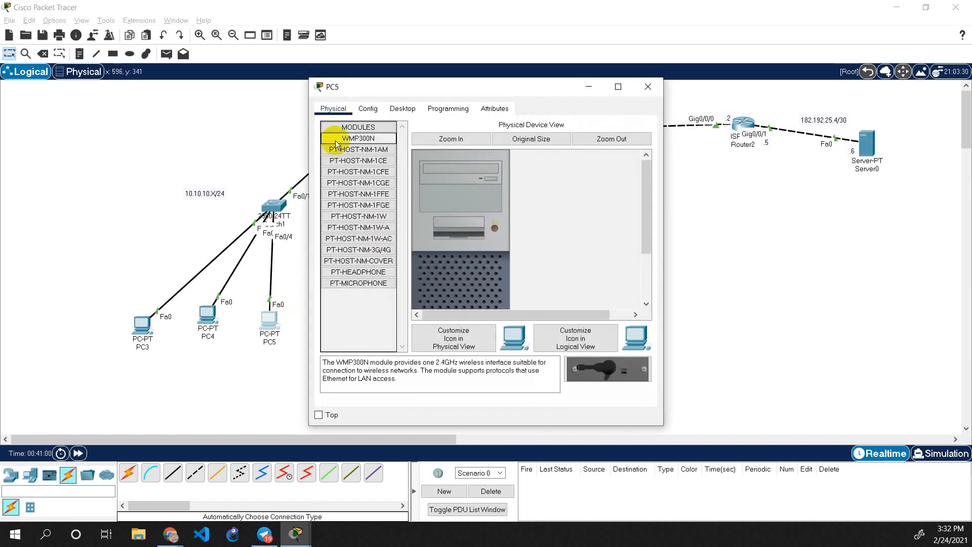
{"action": "left_click", "coordinate": [368, 109]}
{"action": "left_click", "coordinate": [396, 110]}
{"action": "left_click", "coordinate": [371, 158]}
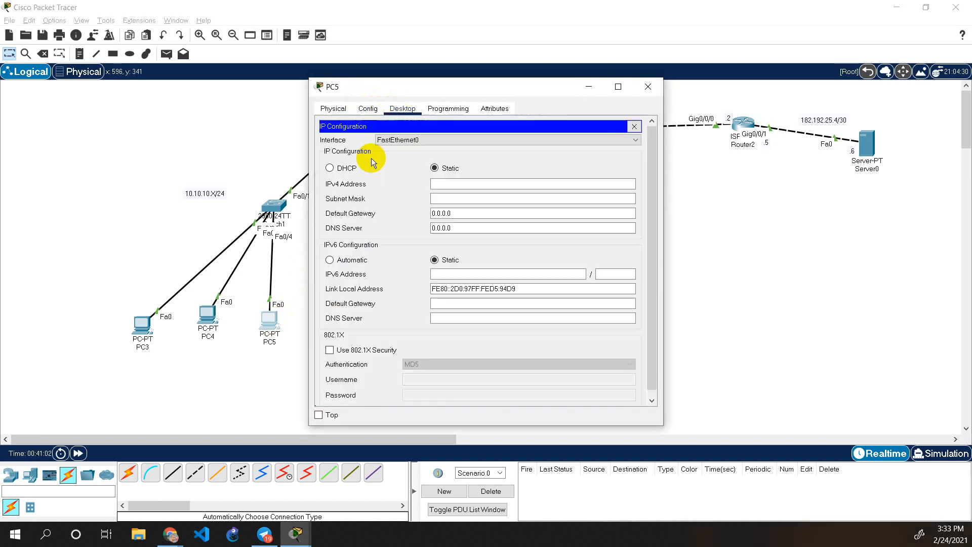
{"action": "left_click", "coordinate": [342, 168]}
{"action": "left_click", "coordinate": [648, 87]}
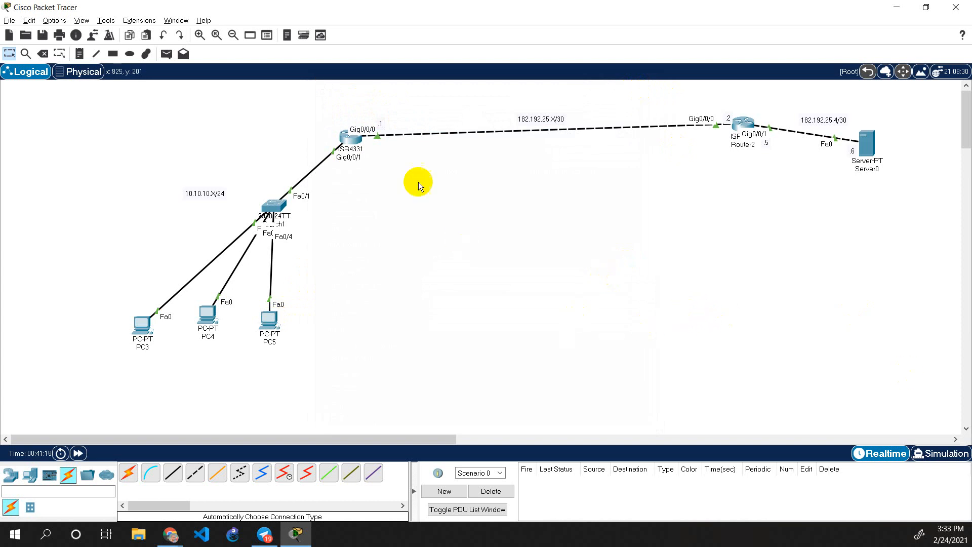
Open Router3's command line and enter configuration mode for interface g0/0/1.
{"action": "left_click", "coordinate": [349, 138]}
{"action": "left_click", "coordinate": [535, 361]}
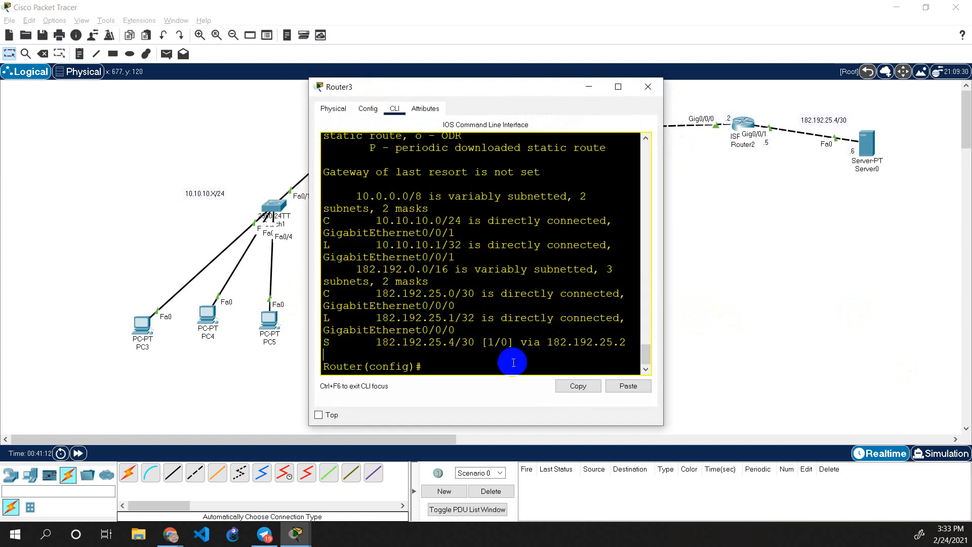
{"action": "left_click_drag", "start_coordinate": [429, 86], "coordinate": [591, 151]}
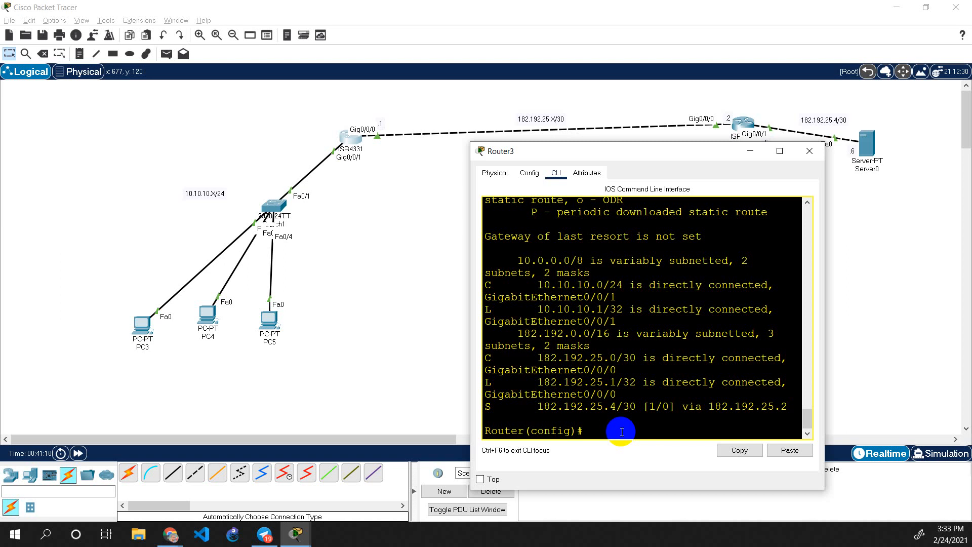
{"action": "type", "text": "int"}
{"action": "key", "text": "alt+Tab"}
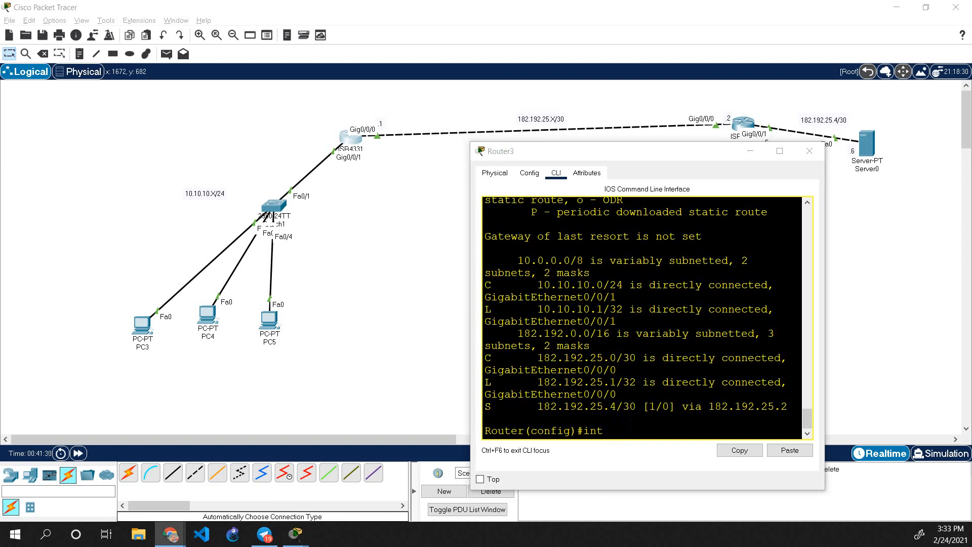
{"action": "left_click", "coordinate": [638, 431]}
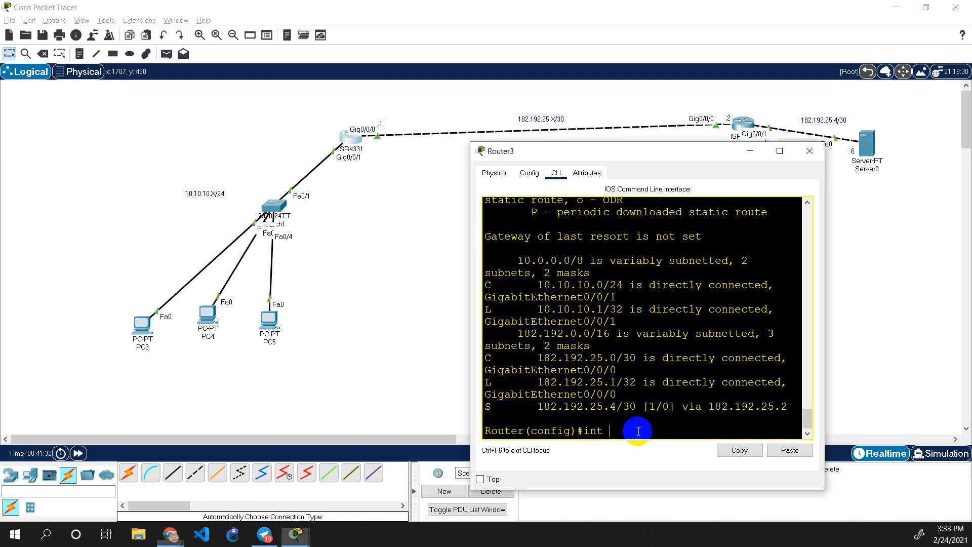
{"action": "type", "text": "g0/0"}
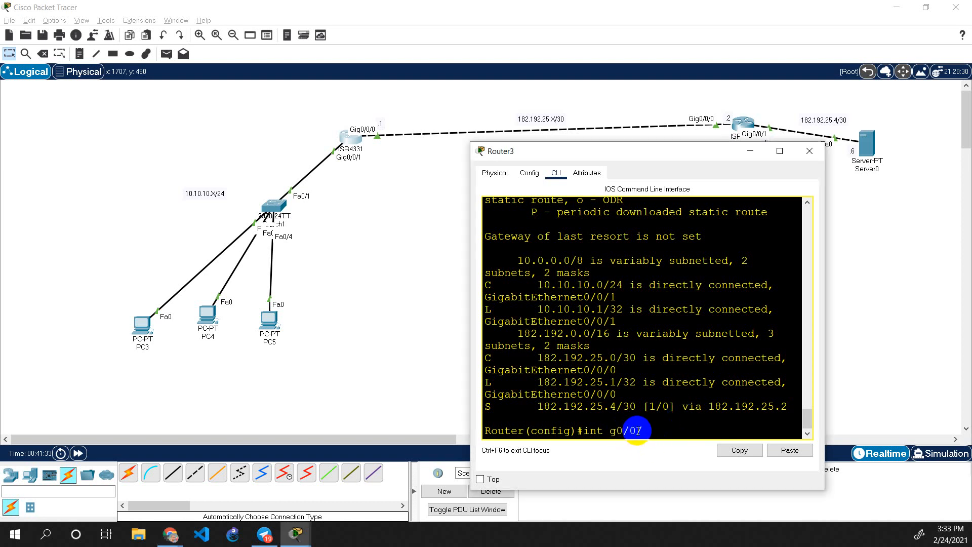
{"action": "type", "text": "/1"}
{"action": "key", "text": "Return"}
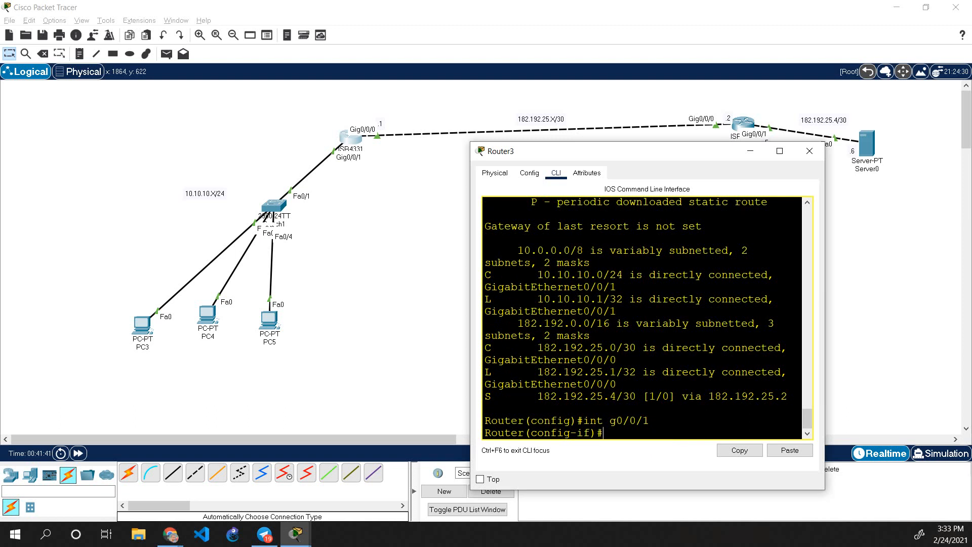
Set the IP helper address 182.192.25.4 on interface g0/0/1 and exit to global configuration mode.
{"action": "key", "text": "alt+Tab"}
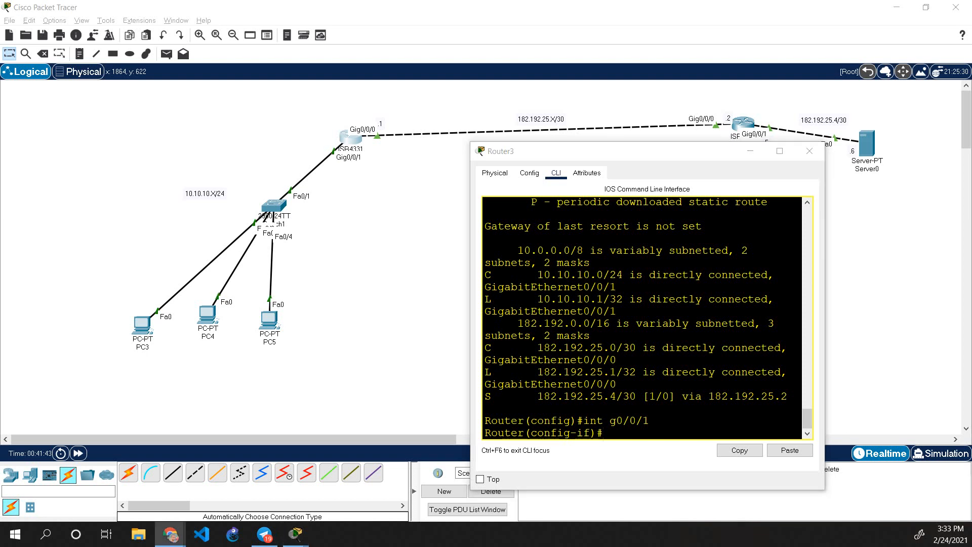
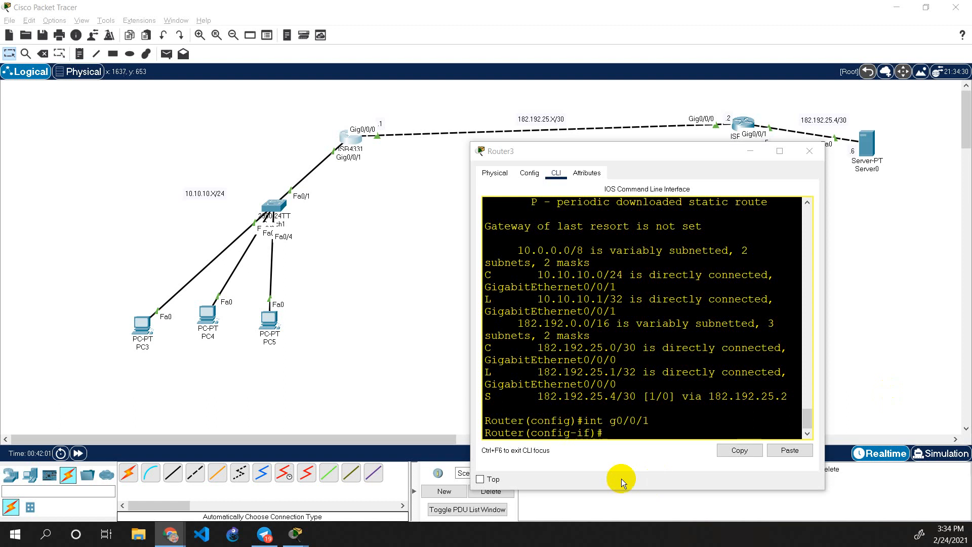
{"action": "left_click", "coordinate": [631, 432]}
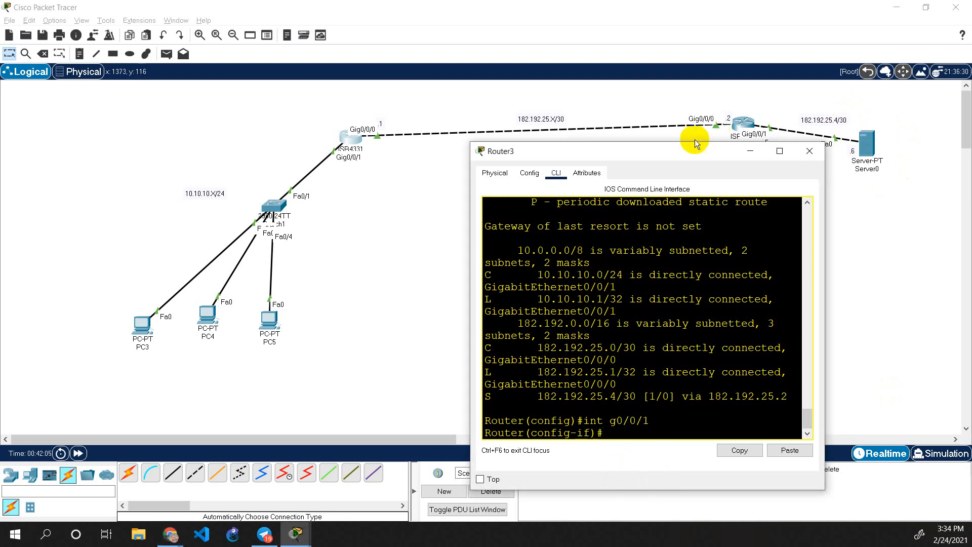
{"action": "left_click_drag", "start_coordinate": [684, 150], "coordinate": [613, 153]}
{"action": "left_click", "coordinate": [589, 234]}
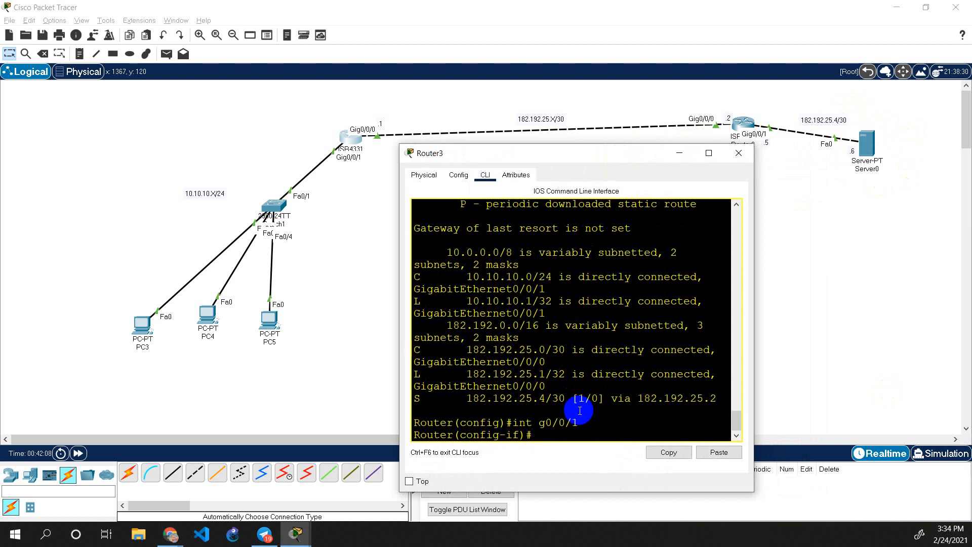
{"action": "type", "text": "ip he"}
{"action": "key", "text": "Tab"}
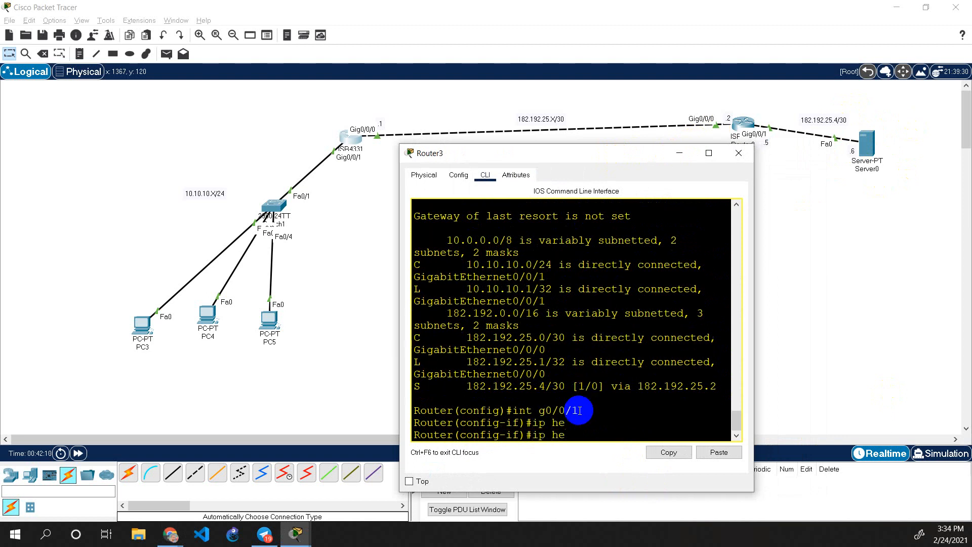
{"action": "type", "text": "lp"}
{"action": "key", "text": "Tab"}
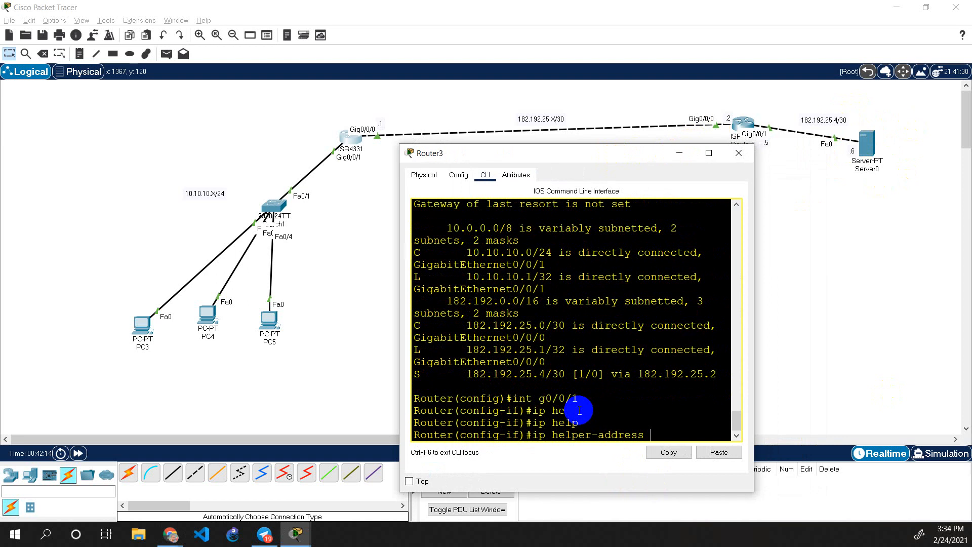
{"action": "type", "text": "182.192.25.4"}
{"action": "key", "text": "Return"}
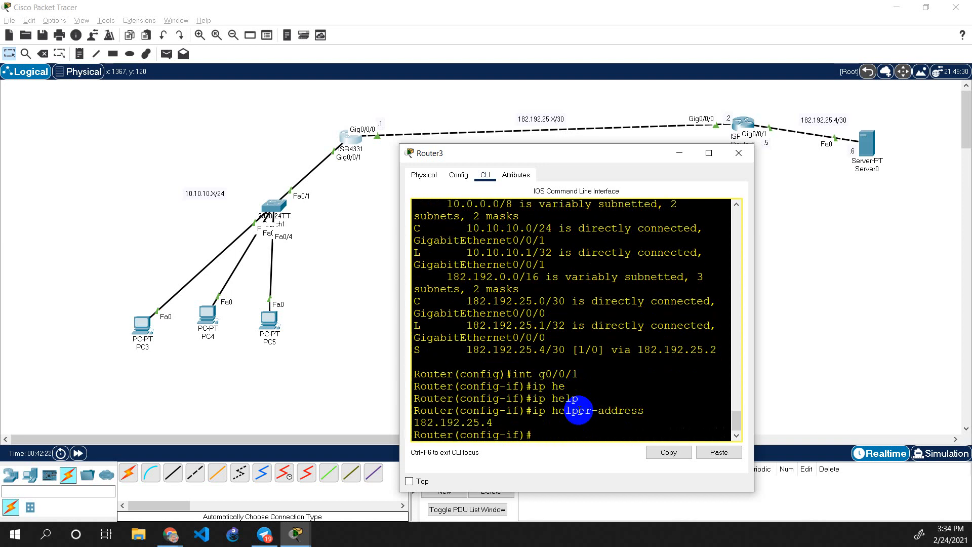
{"action": "type", "text": "ex"}
{"action": "key", "text": "Return"}
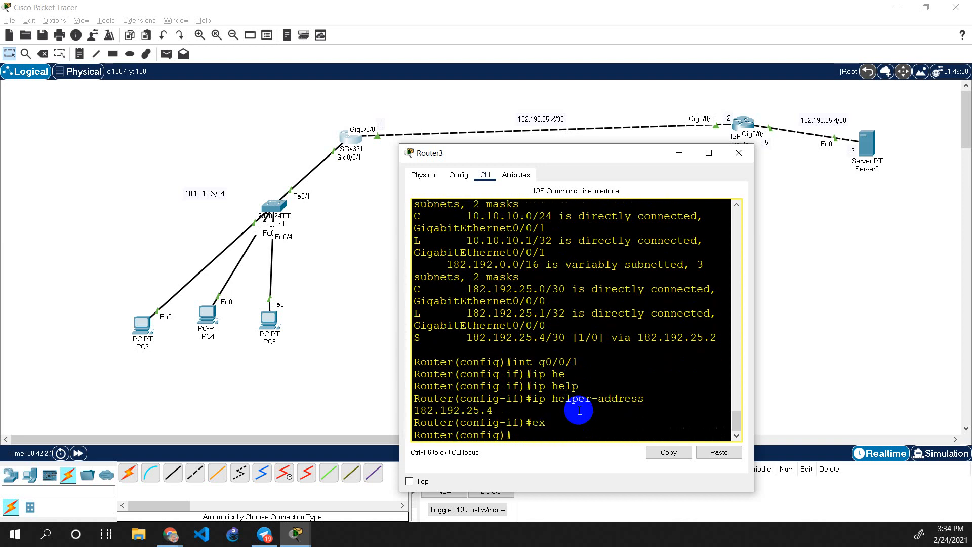
{"action": "type", "text": "int g0/0/0"}
{"action": "key", "text": "Return"}
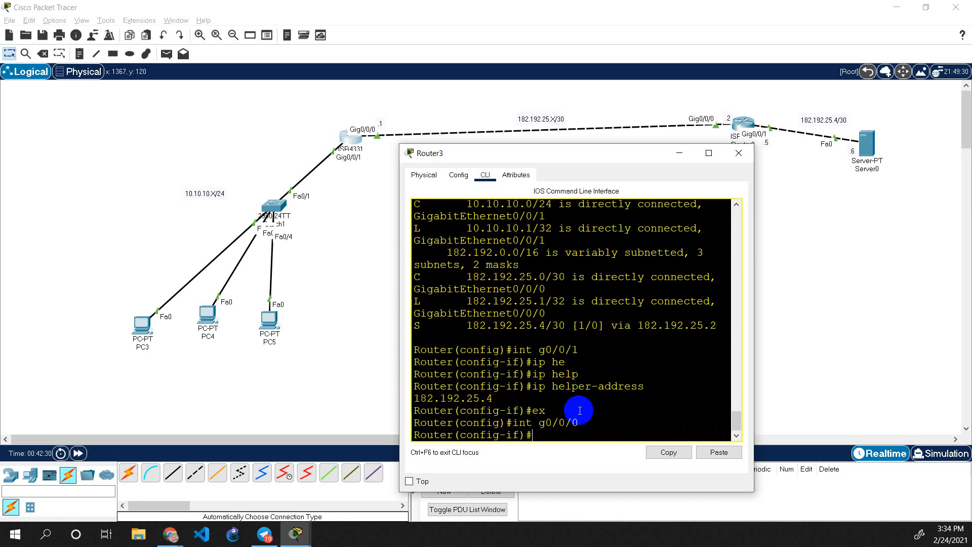
{"action": "type", "text": "ip helper"}
{"action": "key", "text": "Tab"}
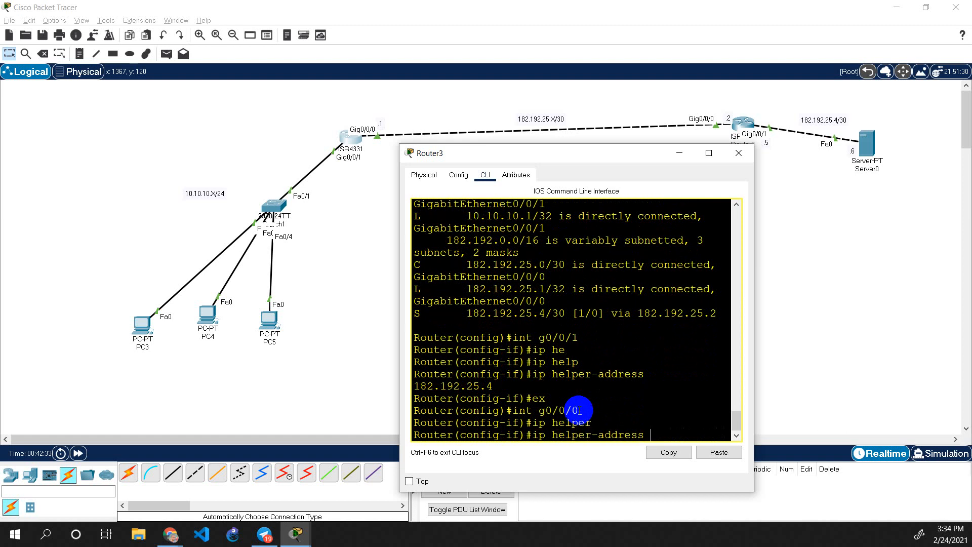
{"action": "type", "text": "182.192.25."}
{"action": "type", "text": "6"}
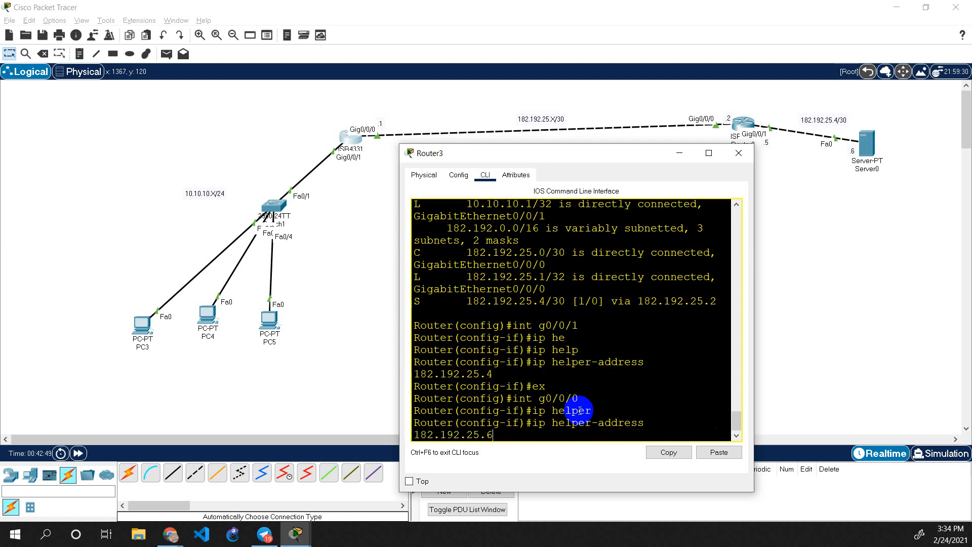
{"action": "key", "text": "BackSpace"}
{"action": "key", "text": "BackSpace"}
{"action": "key", "text": "BackSpace"}
{"action": "key", "text": "BackSpace"}
{"action": "key", "text": "BackSpace"}
{"action": "key", "text": "BackSpace"}
{"action": "key", "text": "BackSpace"}
{"action": "key", "text": "BackSpace"}
{"action": "key", "text": "BackSpace"}
{"action": "key", "text": "BackSpace"}
{"action": "key", "text": "BackSpace"}
{"action": "key", "text": "BackSpace"}
{"action": "key", "text": "BackSpace"}
{"action": "key", "text": "BackSpace"}
{"action": "key", "text": "BackSpace"}
{"action": "key", "text": "BackSpace"}
{"action": "key", "text": "BackSpace"}
{"action": "key", "text": "BackSpace"}
{"action": "key", "text": "BackSpace"}
{"action": "key", "text": "BackSpace"}
{"action": "type", "text": "er(config-if)#e"}
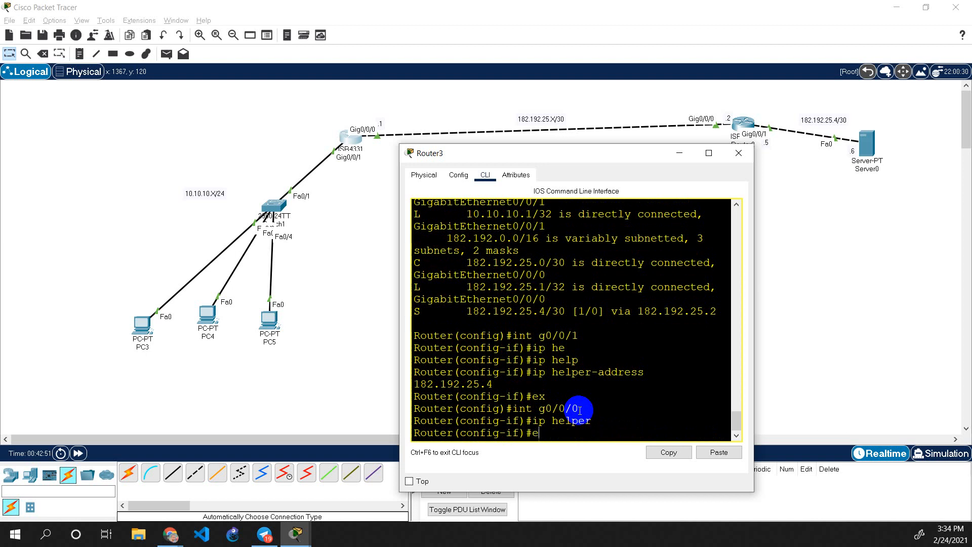
{"action": "type", "text": "x"}
{"action": "key", "text": "Return"}
Re-enter configuration mode for Router3's interface g0/0/1.
{"action": "type", "text": "int"}
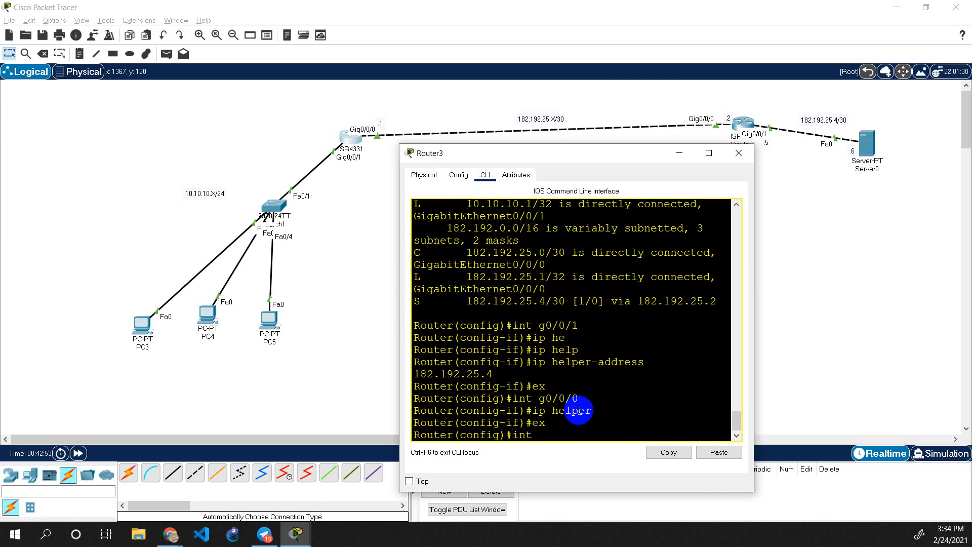
{"action": "type", "text": " g0/0/0"}
{"action": "key", "text": "BackSpace"}
{"action": "type", "text": "1"}
{"action": "key", "text": "Return"}
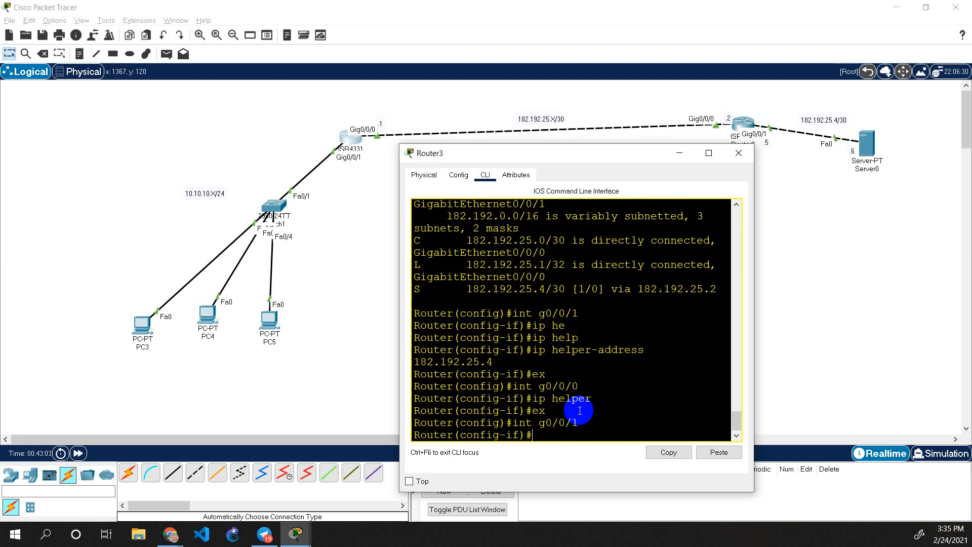
{"action": "type", "text": "ip"}
{"action": "key", "text": "Tab"}
{"action": "type", "text": "hge"}
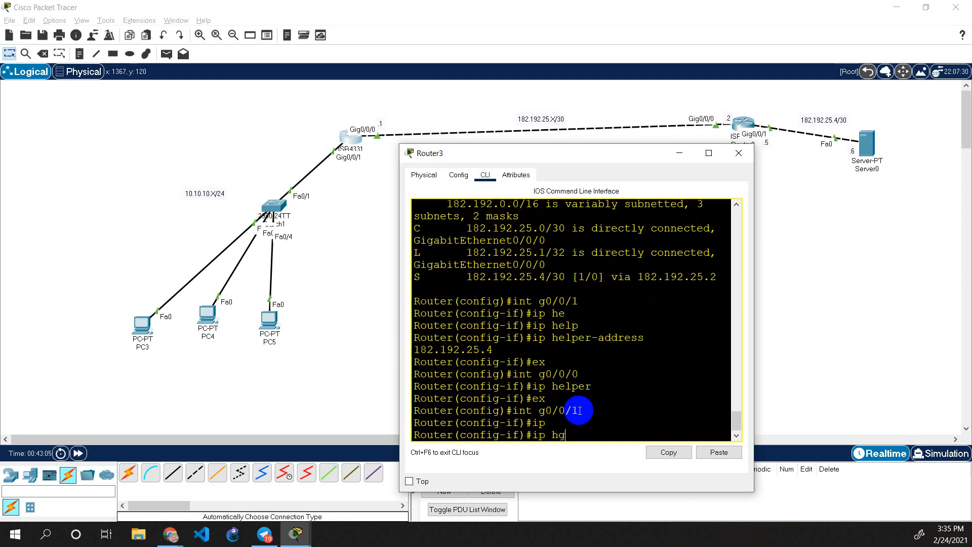
{"action": "key", "text": "Tab"}
{"action": "key", "text": "BackSpace"}
{"action": "key", "text": "BackSpace"}
{"action": "type", "text": "e"}
{"action": "key", "text": "Tab"}
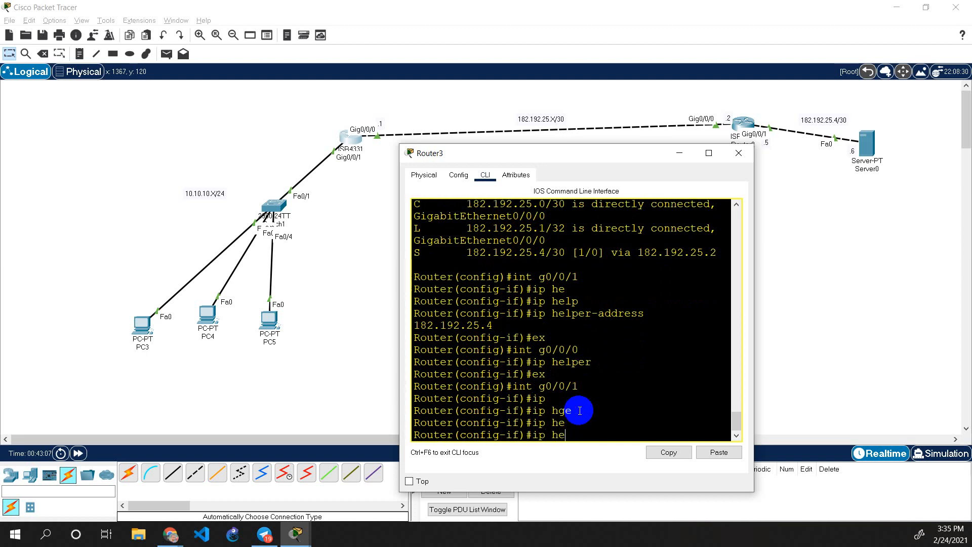
{"action": "type", "text": "l"}
{"action": "key", "text": "Tab"}
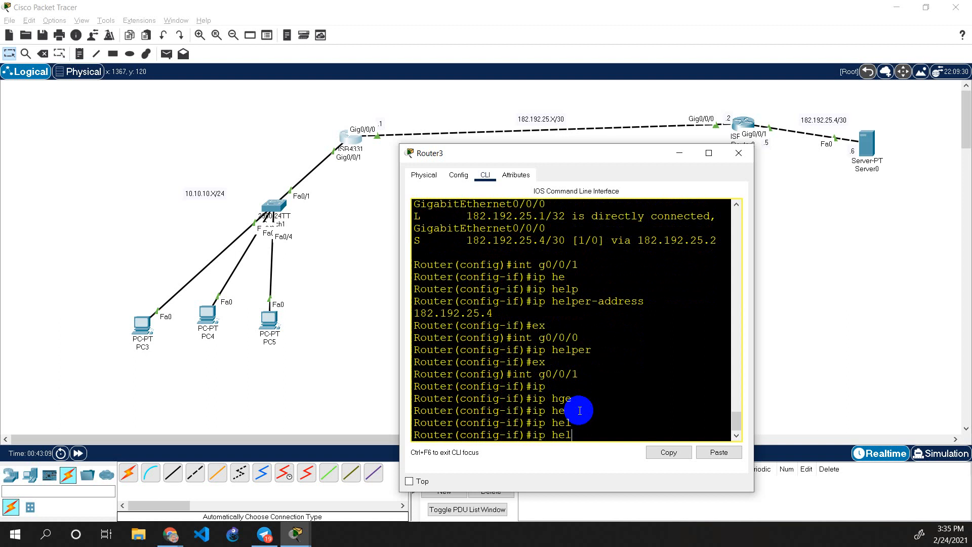
{"action": "type", "text": "p-"}
{"action": "key", "text": "Tab"}
{"action": "key", "text": "Tab"}
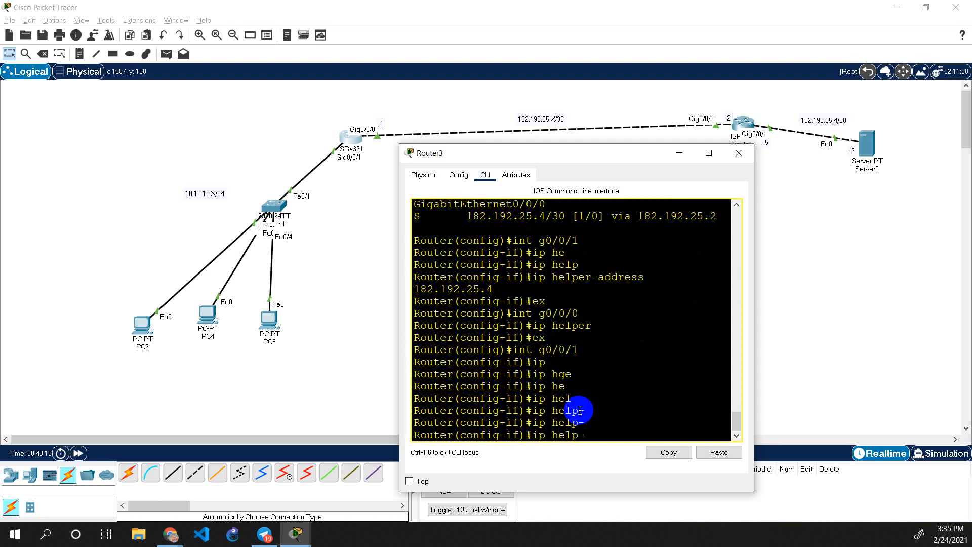
{"action": "type", "text": "add"}
{"action": "key", "text": "Tab"}
{"action": "key", "text": "BackSpace"}
{"action": "key", "text": "BackSpace"}
{"action": "key", "text": "BackSpace"}
{"action": "key", "text": "BackSpace"}
{"action": "key", "text": "BackSpace"}
{"action": "key", "text": "BackSpace"}
{"action": "key", "text": "BackSpace"}
{"action": "key", "text": "BackSpace"}
{"action": "key", "text": "BackSpace"}
{"action": "key", "text": "BackSpace"}
{"action": "key", "text": "BackSpace"}
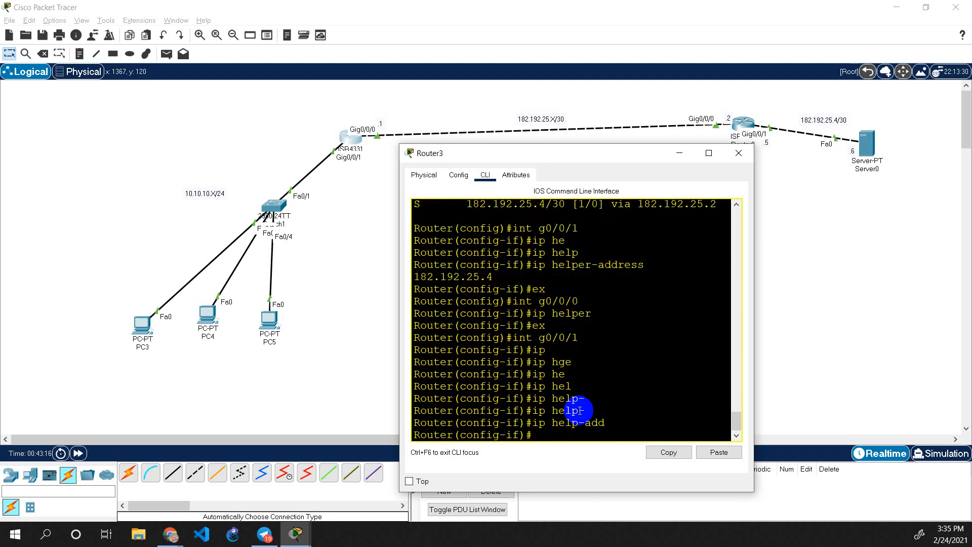
List the available interface configuration commands and the subcommands of ip.
{"action": "type", "text": "?"}
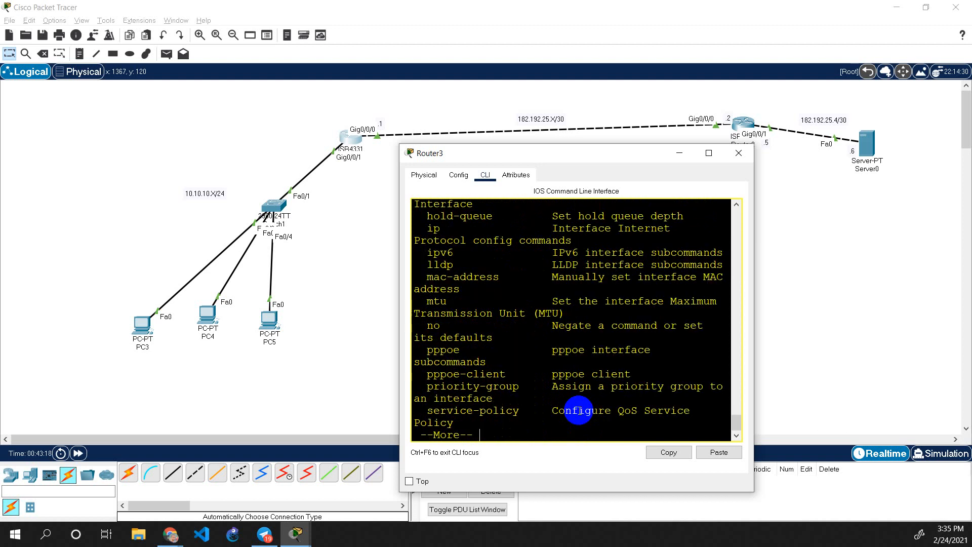
{"action": "key", "text": "space"}
{"action": "type", "text": "p"}
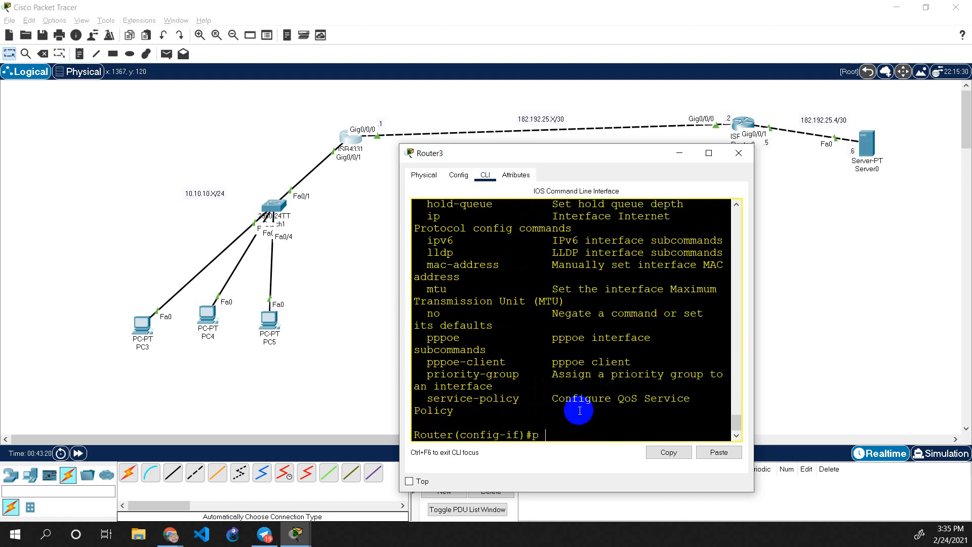
{"action": "key", "text": "BackSpace"}
{"action": "key", "text": "BackSpace"}
{"action": "type", "text": "ip ?"}
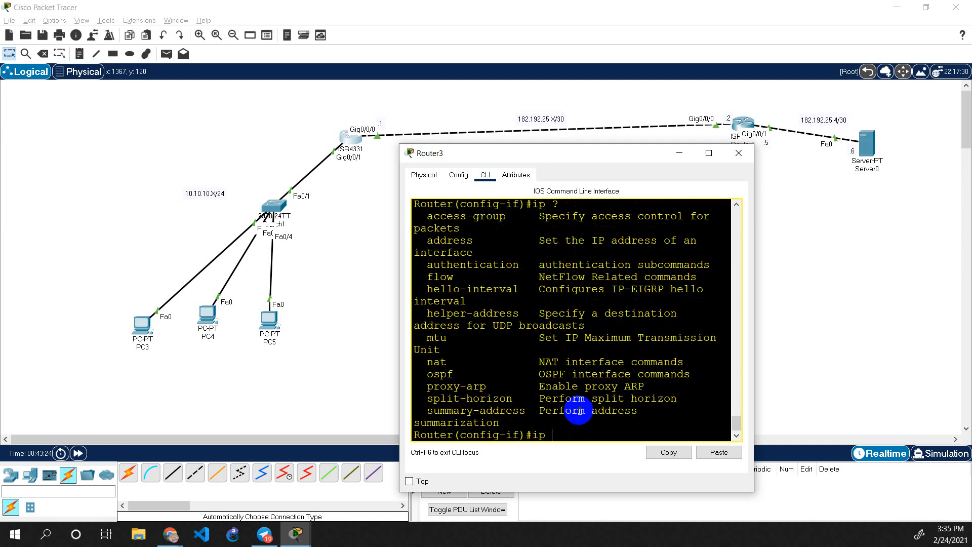
Set the IP helper address 182.192.25.6 on interface g0/0/1 and exit to global configuration mode.
{"action": "type", "text": "hel"}
{"action": "key", "text": "Tab"}
{"action": "type", "text": "pe"}
{"action": "key", "text": "Tab"}
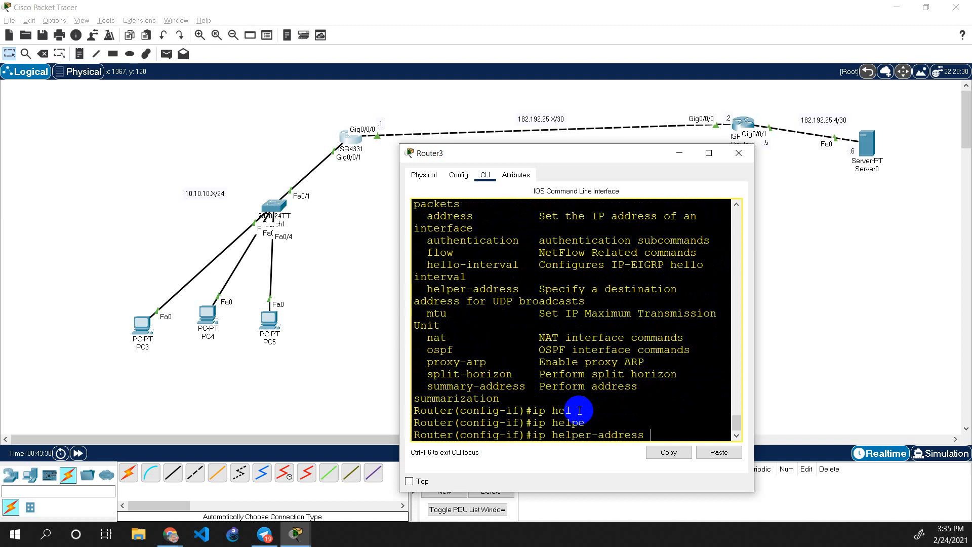
{"action": "type", "text": "192.192.25.6"}
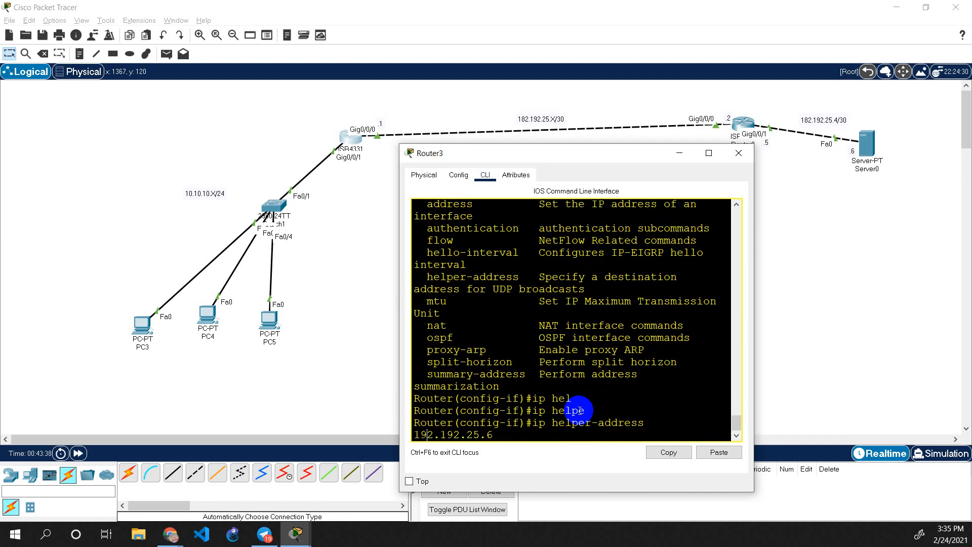
{"action": "key", "text": "Left"}
{"action": "key", "text": "Left"}
{"action": "key", "text": "Left"}
{"action": "key", "text": "Left"}
{"action": "key", "text": "Left"}
{"action": "key", "text": "Left"}
{"action": "key", "text": "Left"}
{"action": "key", "text": "Left"}
{"action": "key", "text": "Left"}
{"action": "key", "text": "Left"}
{"action": "key", "text": "BackSpace"}
{"action": "type", "text": "8"}
{"action": "key", "text": "Return"}
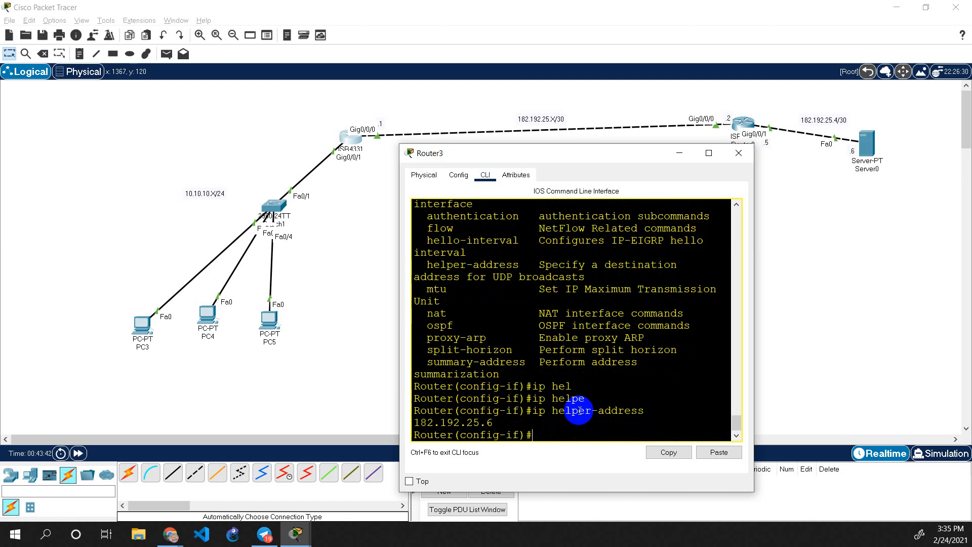
{"action": "type", "text": "ex"}
{"action": "key", "text": "Return"}
Set the IP helper address 192.192.25.6 on Router3's interface g0/0/0.
{"action": "type", "text": "int"}
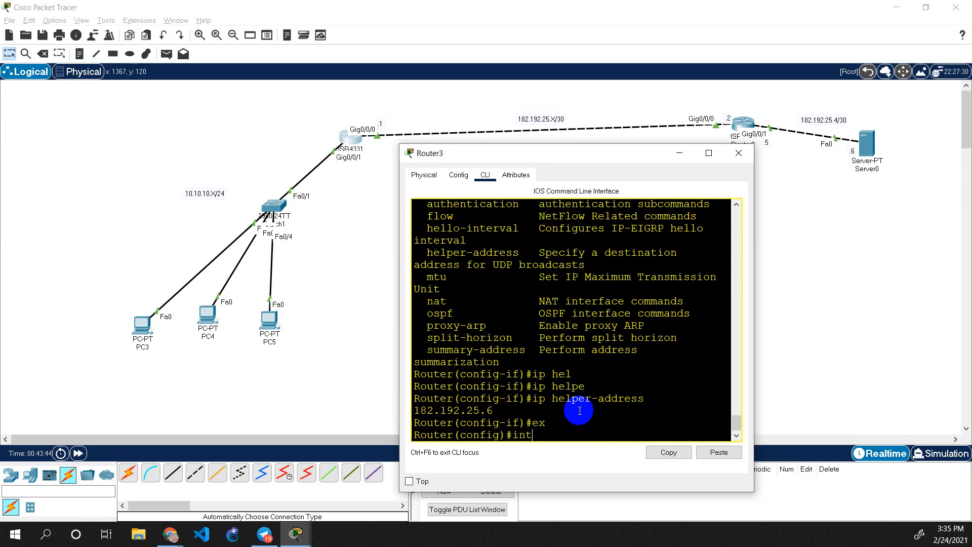
{"action": "type", "text": " g0/0/0"}
{"action": "key", "text": "Return"}
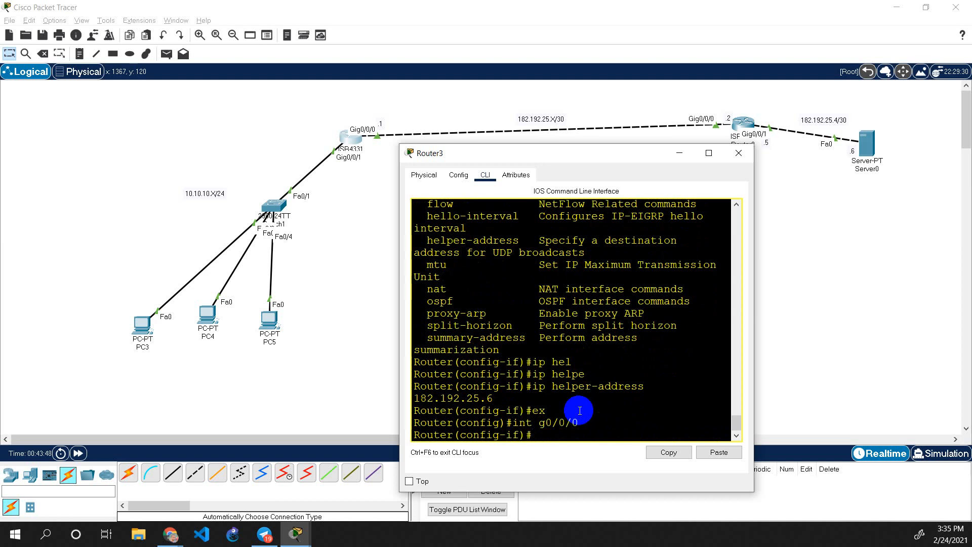
{"action": "type", "text": "ip ghd"}
{"action": "key", "text": "BackSpace"}
{"action": "key", "text": "BackSpace"}
{"action": "key", "text": "BackSpace"}
{"action": "type", "text": "hel"}
{"action": "key", "text": "Tab"}
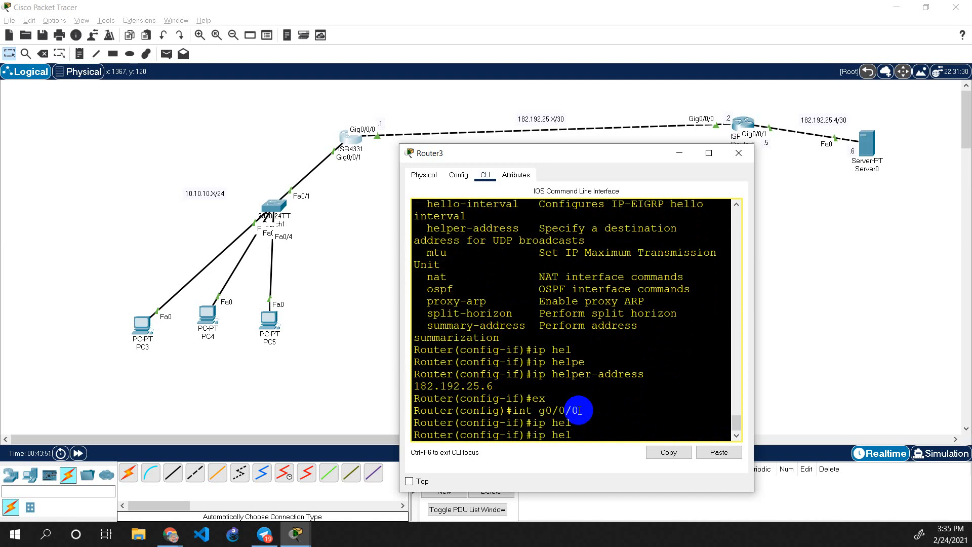
{"action": "type", "text": "pe"}
{"action": "key", "text": "Tab"}
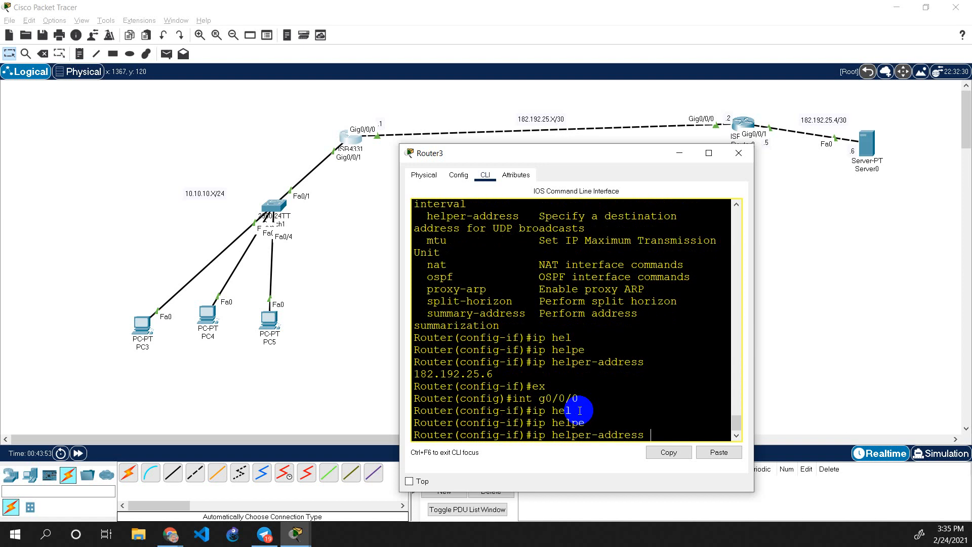
{"action": "type", "text": "192.192.25.6"}
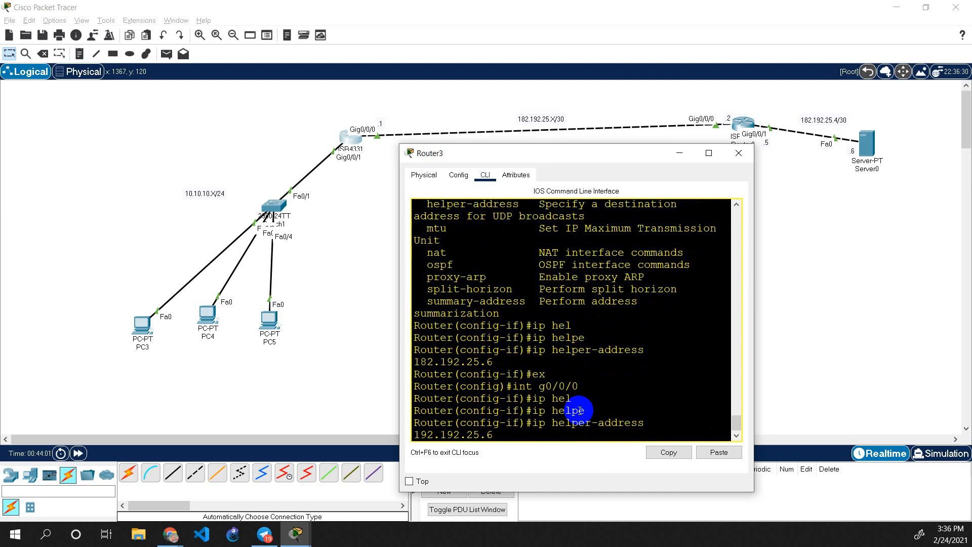
{"action": "key", "text": "Return"}
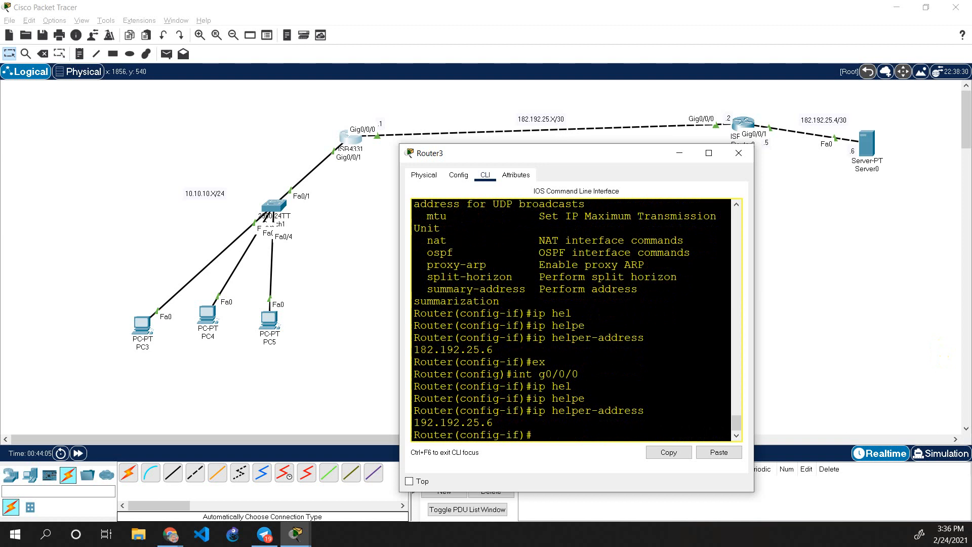
Leave Router3's command line and examine the interface summaries of Router3 and Router2 in the topology.
{"action": "key", "text": "alt+Tab"}
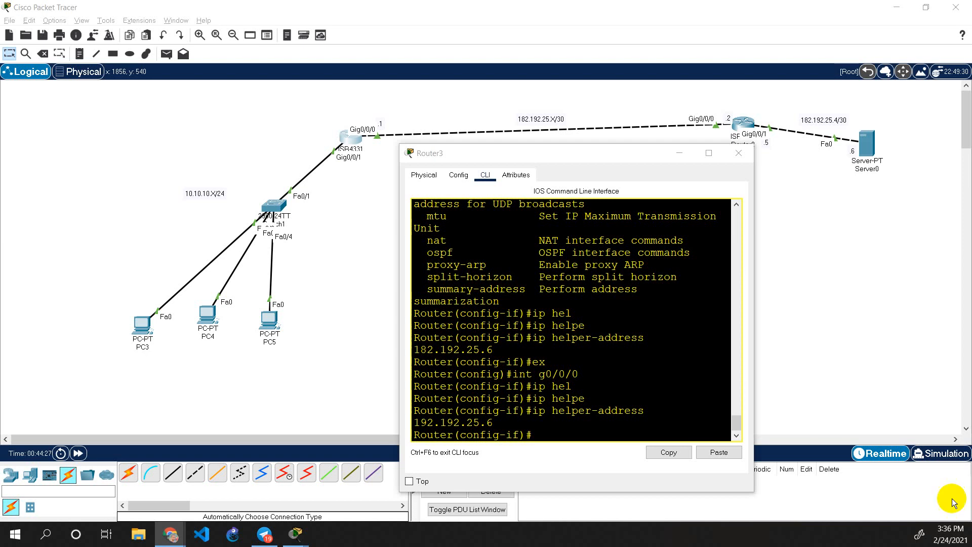
{"action": "left_click", "coordinate": [553, 435]}
{"action": "left_click", "coordinate": [384, 235]}
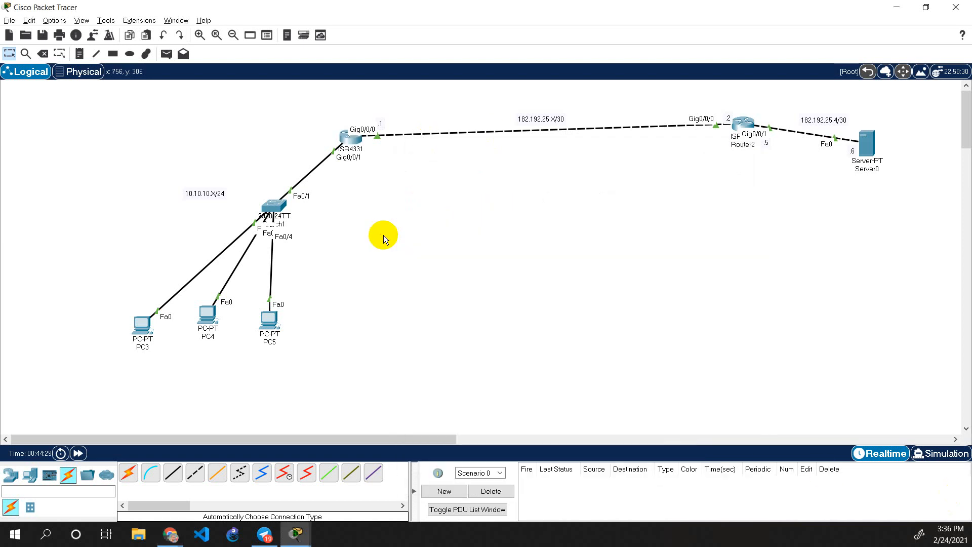
{"action": "mouse_move", "coordinate": [148, 324]}
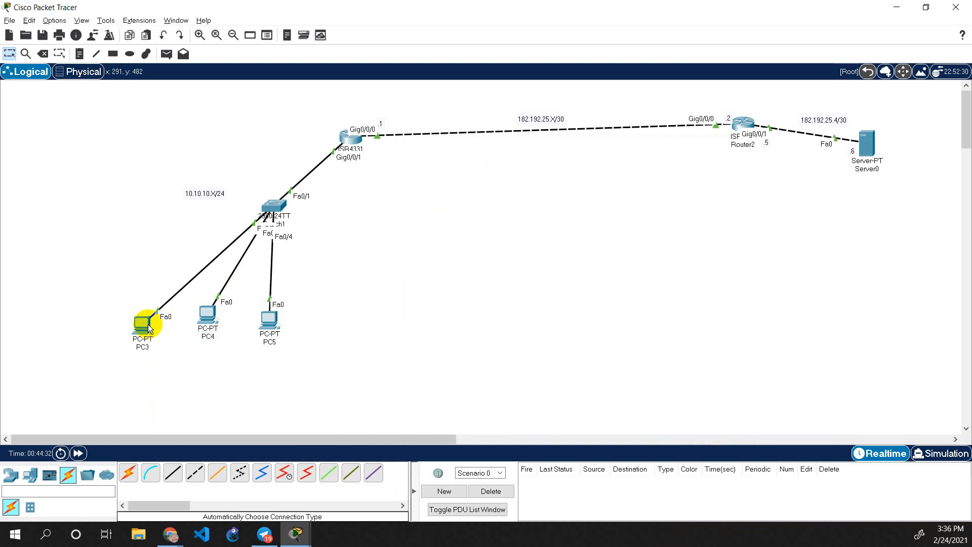
{"action": "mouse_move", "coordinate": [358, 141]}
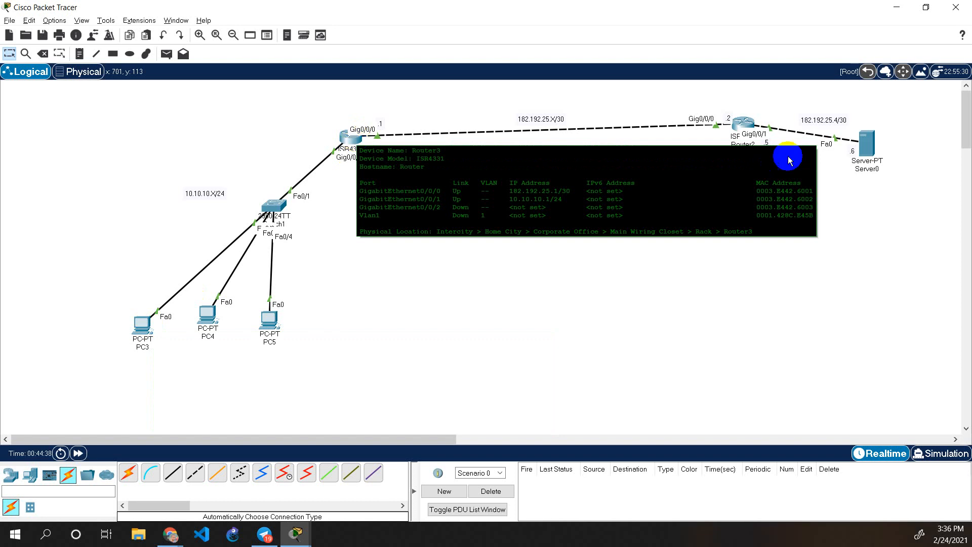
{"action": "mouse_move", "coordinate": [749, 123]}
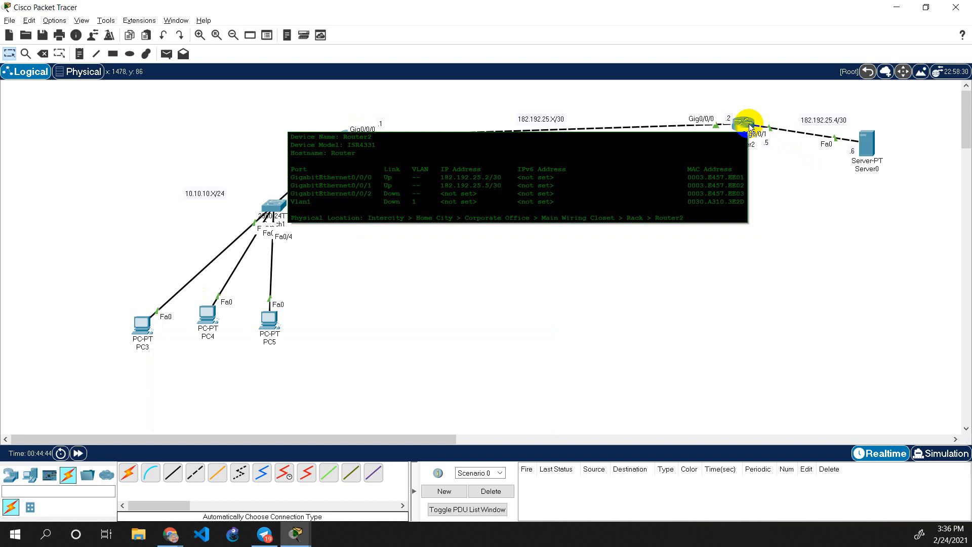
{"action": "left_click", "coordinate": [654, 178]}
Ping 10.10.10.1 from Server0's command prompt and stop the ping before it completes.
{"action": "left_click", "coordinate": [860, 141]}
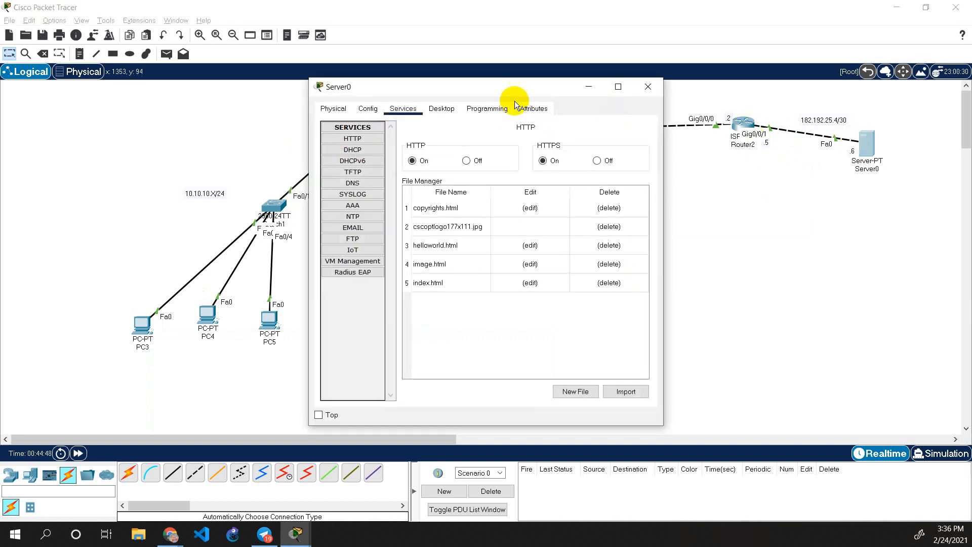
{"action": "left_click_drag", "start_coordinate": [488, 91], "coordinate": [742, 119]}
{"action": "left_click", "coordinate": [691, 141]}
{"action": "left_click", "coordinate": [601, 181]}
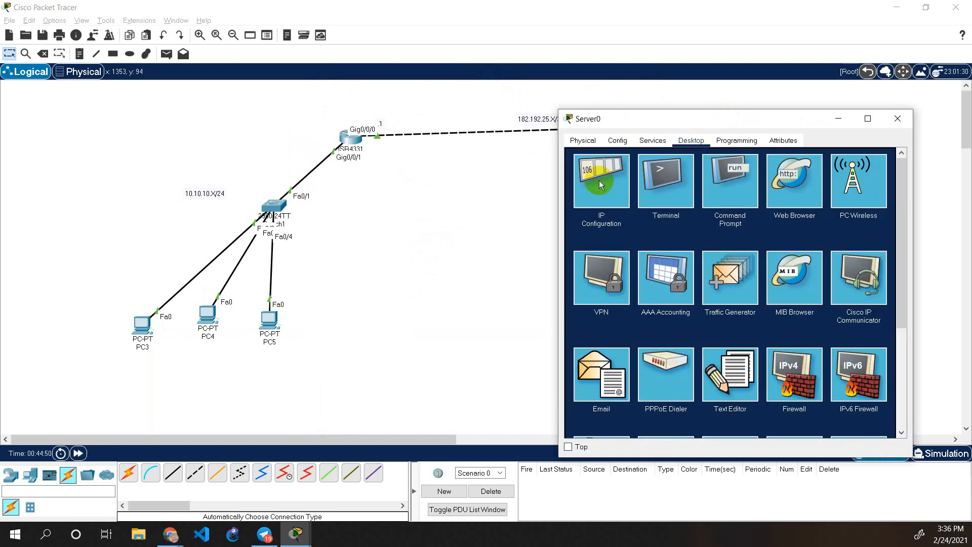
{"action": "left_click", "coordinate": [721, 141]}
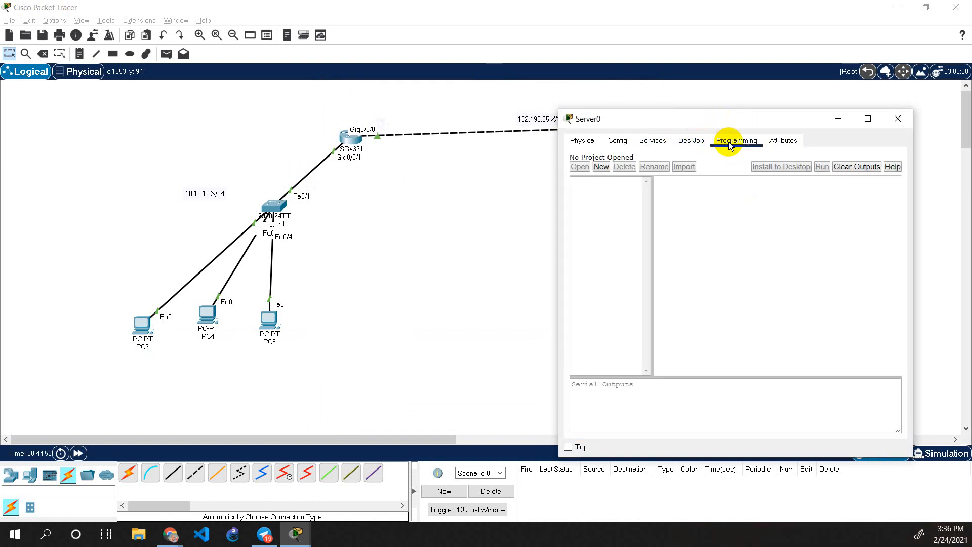
{"action": "left_click", "coordinate": [654, 140]}
{"action": "left_click", "coordinate": [691, 140]}
{"action": "left_click", "coordinate": [895, 158]}
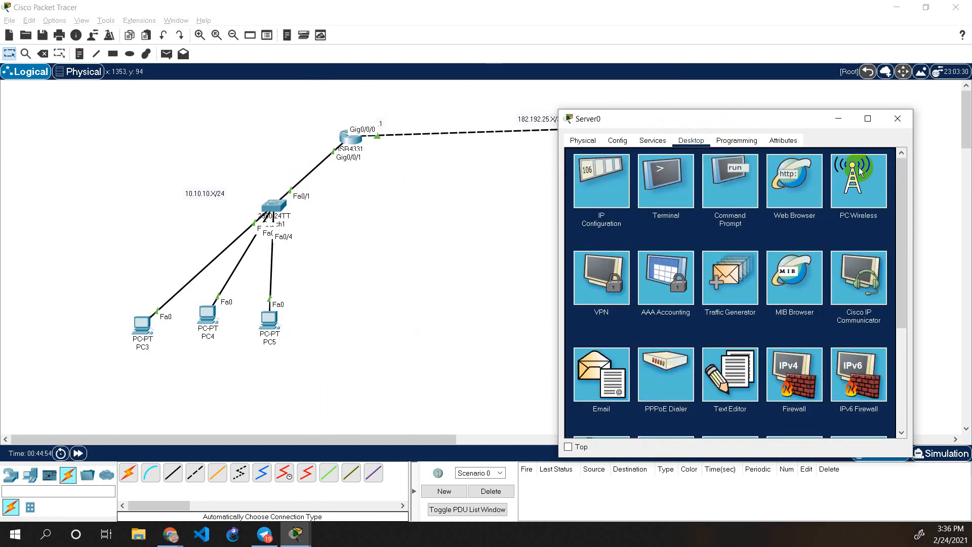
{"action": "left_click", "coordinate": [723, 200]}
{"action": "type", "text": "pi"}
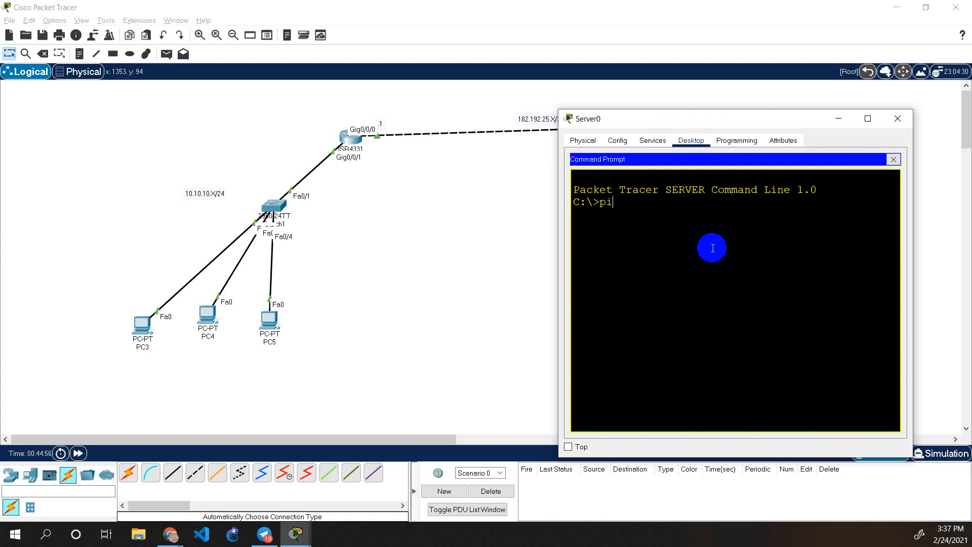
{"action": "type", "text": "ng 1"}
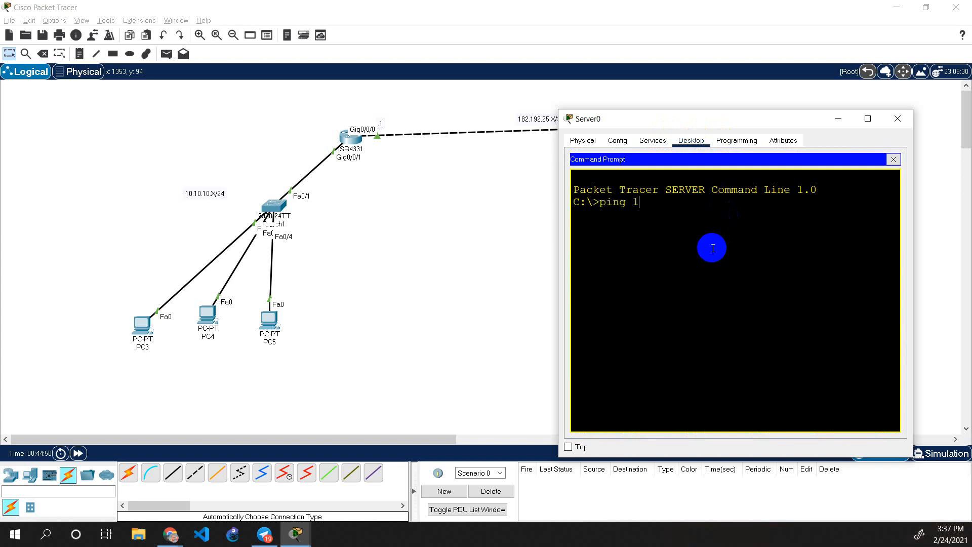
{"action": "type", "text": "0.10.10.10."}
{"action": "key", "text": "Return"}
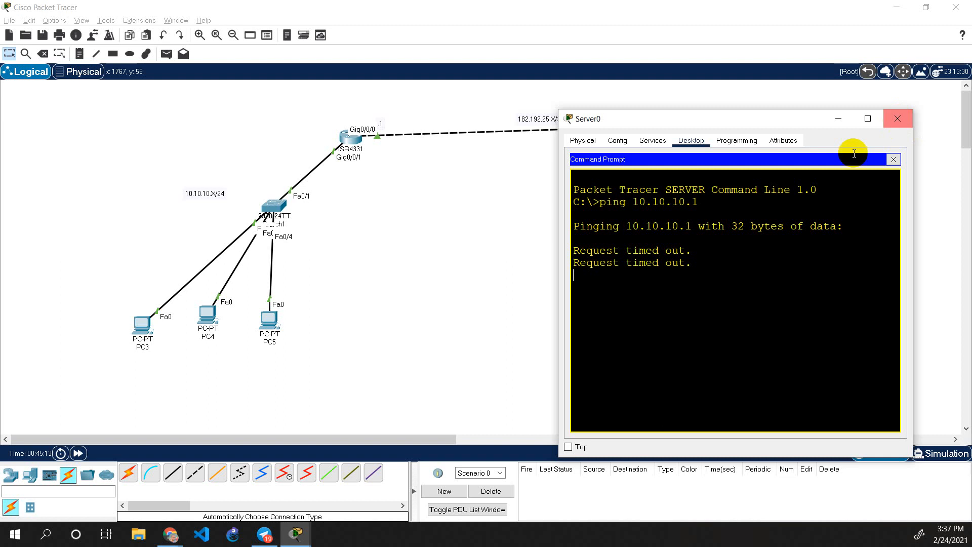
{"action": "left_click", "coordinate": [676, 288]}
{"action": "key", "text": "ctrl+c"}
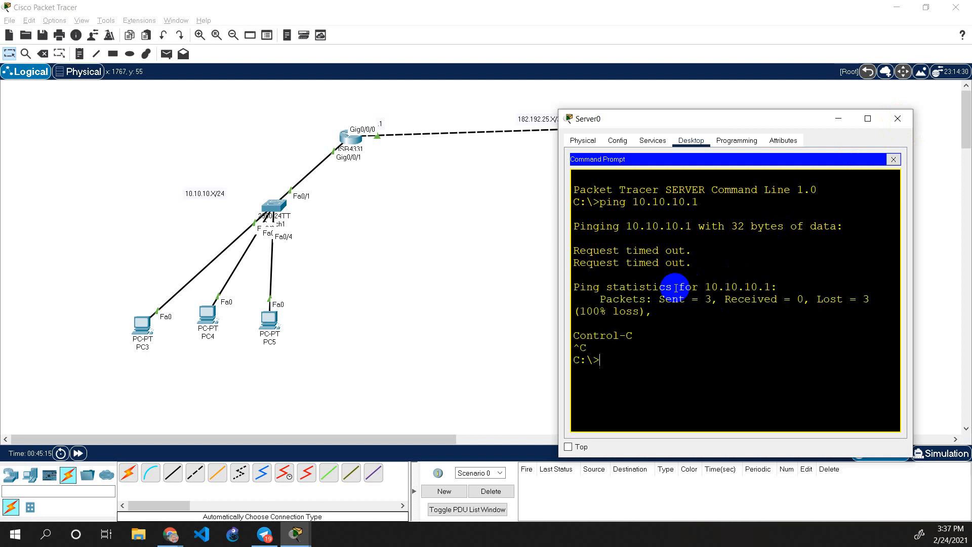
Ping 182.192.25.1 from Server0, stop the ping early and close the server's window.
{"action": "key", "text": "Up"}
{"action": "key", "text": "BackSpace"}
{"action": "key", "text": "BackSpace"}
{"action": "key", "text": "BackSpace"}
{"action": "key", "text": "BackSpace"}
{"action": "key", "text": "BackSpace"}
{"action": "key", "text": "BackSpace"}
{"action": "key", "text": "BackSpace"}
{"action": "key", "text": "BackSpace"}
{"action": "key", "text": "BackSpace"}
{"action": "type", "text": "82.192."}
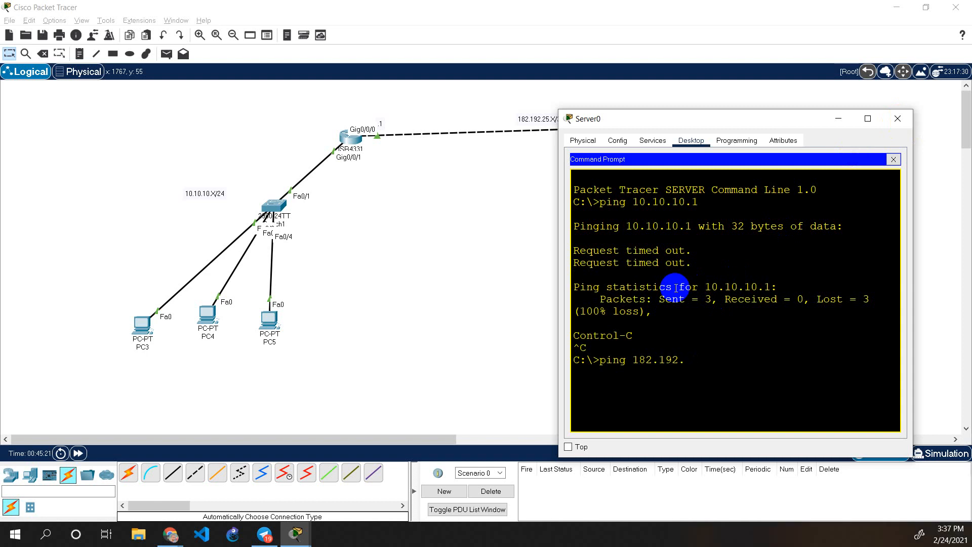
{"action": "type", "text": "25"}
{"action": "type", "text": ".1"}
{"action": "key", "text": "Return"}
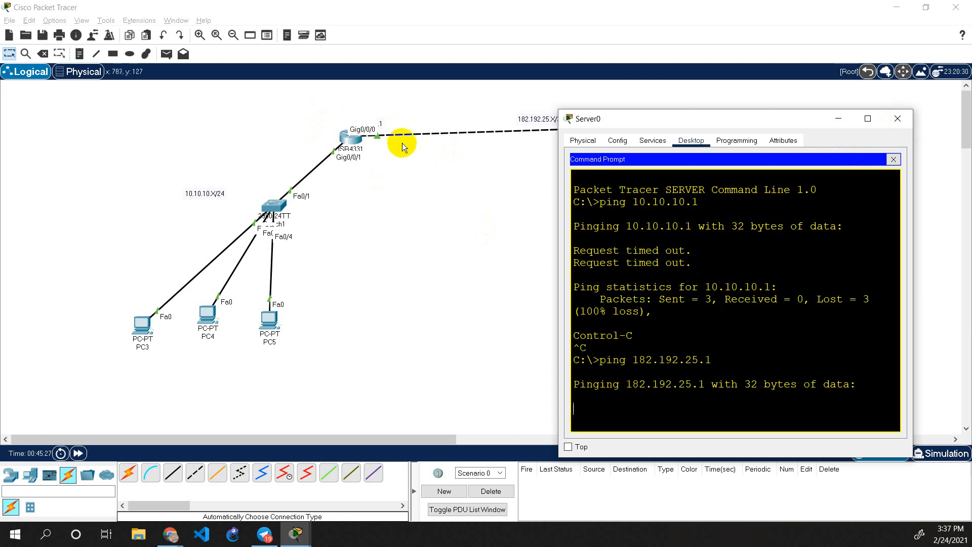
{"action": "left_click_drag", "start_coordinate": [684, 114], "coordinate": [636, 162]}
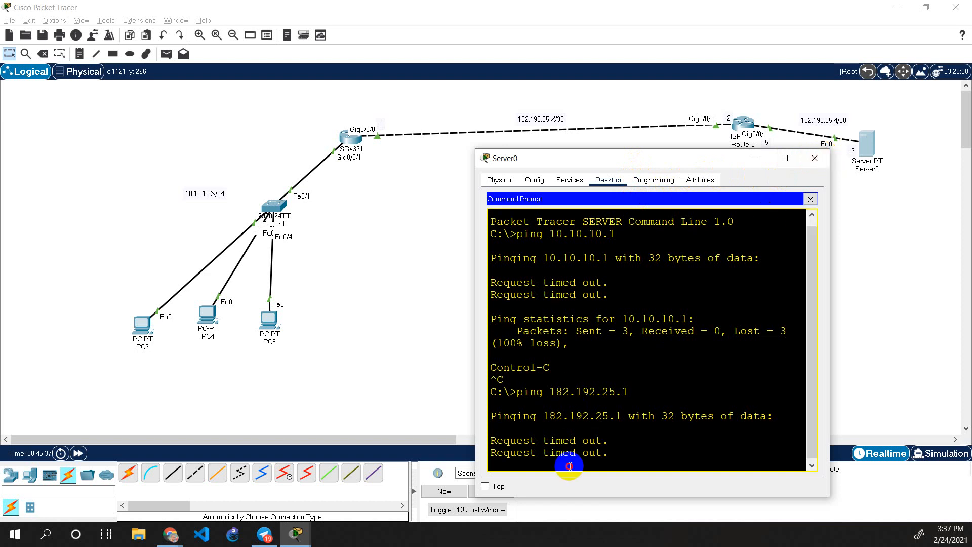
{"action": "key", "text": "ctrl+c"}
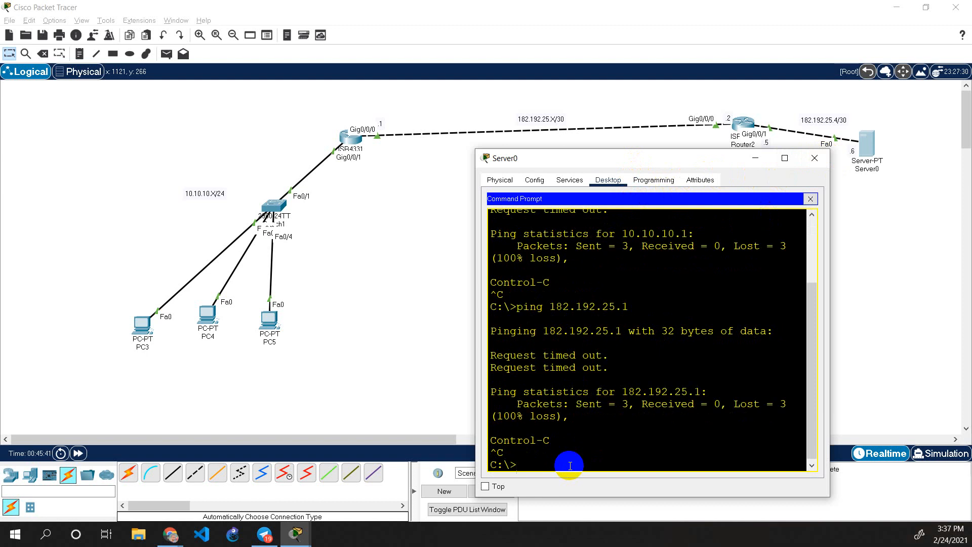
{"action": "left_click", "coordinate": [811, 158]}
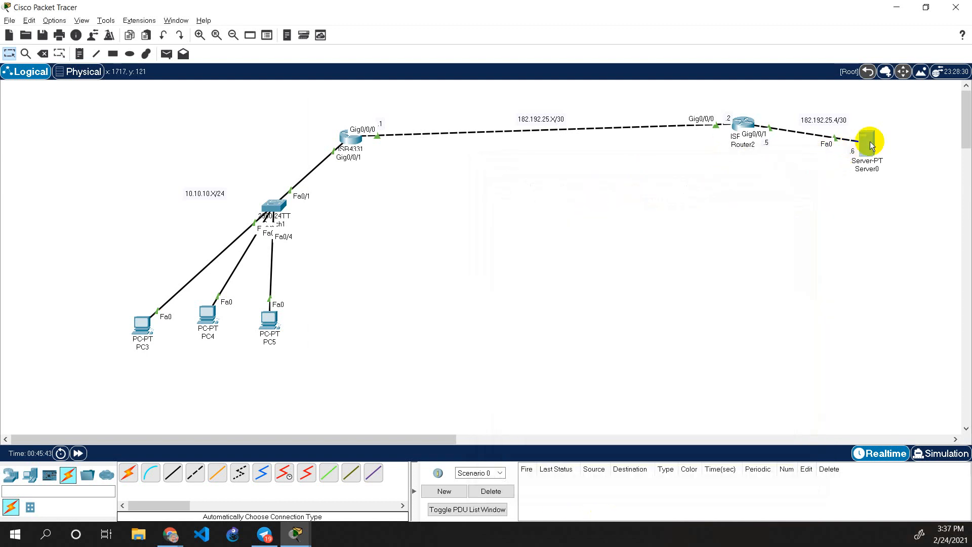
Copy Server0's IPv4 address 182.192.25.6 into its default gateway and DNS server fields.
{"action": "left_click", "coordinate": [868, 144]}
{"action": "left_click", "coordinate": [360, 148]}
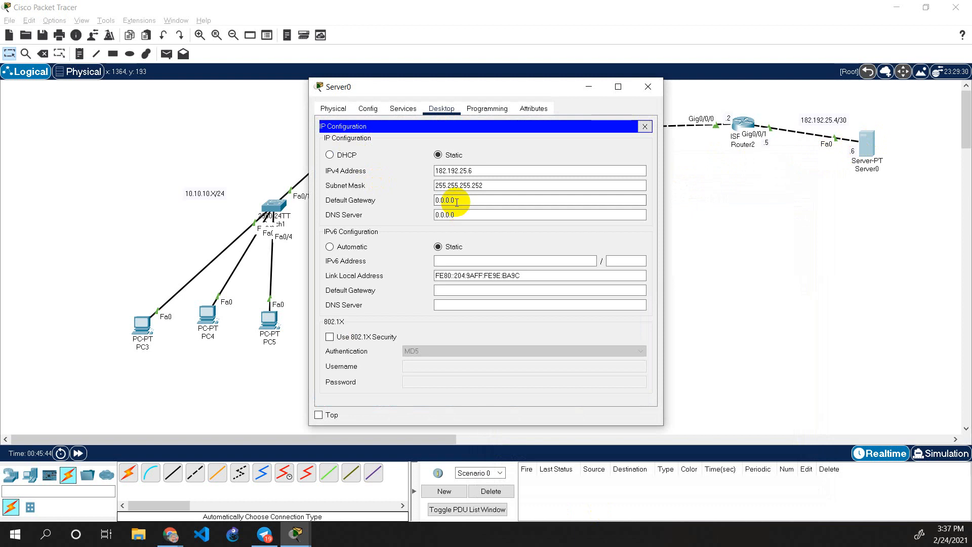
{"action": "left_click", "coordinate": [495, 172]}
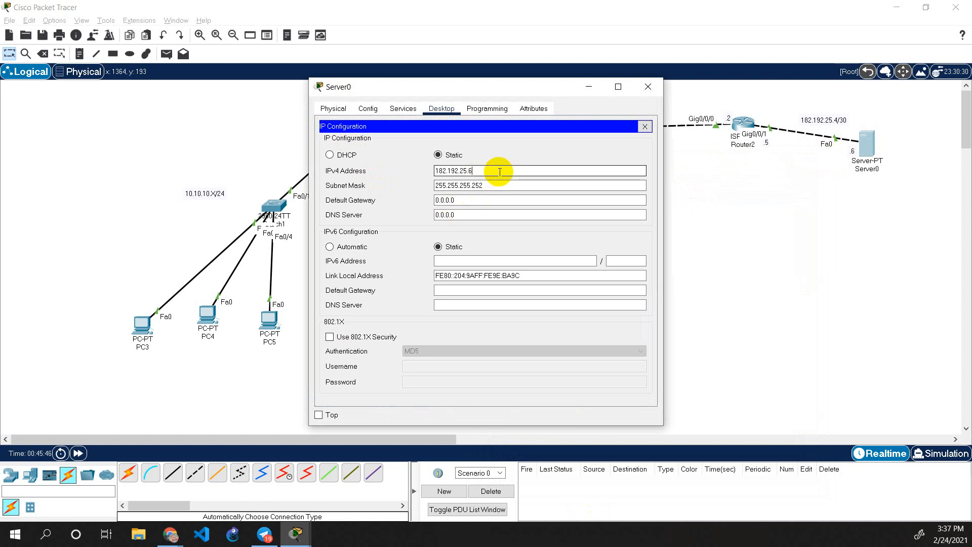
{"action": "double_click", "coordinate": [479, 199]}
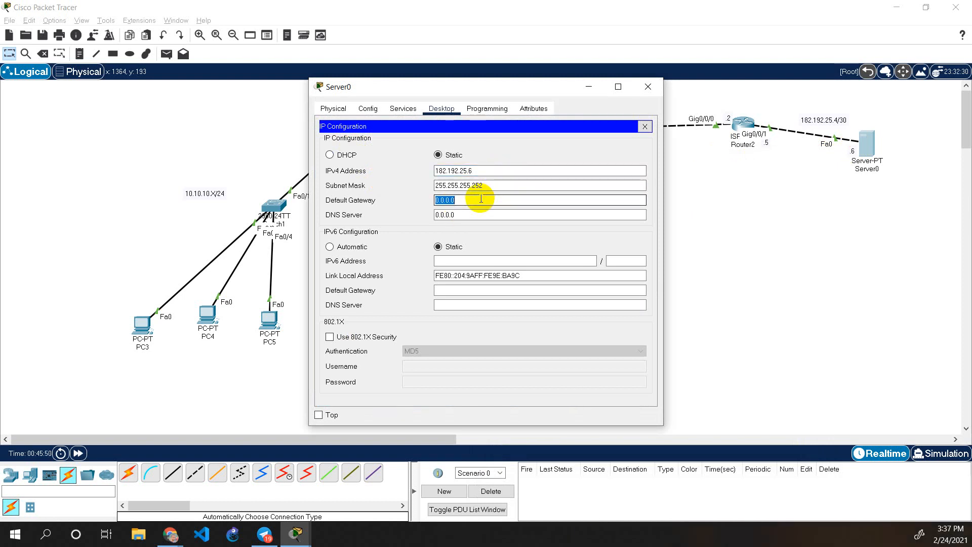
{"action": "double_click", "coordinate": [499, 175]}
{"action": "key", "text": "ctrl+c"}
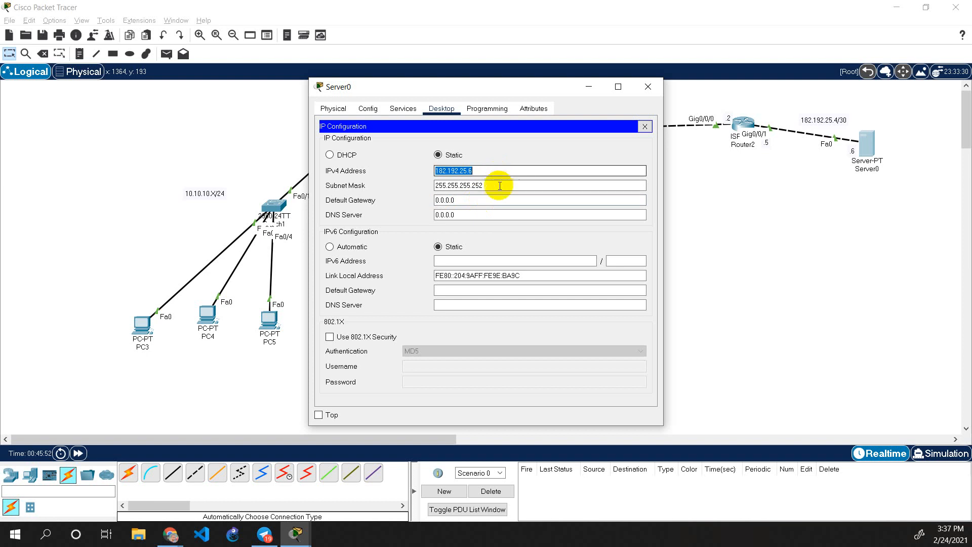
{"action": "left_click", "coordinate": [495, 199]}
{"action": "double_click", "coordinate": [496, 199]}
{"action": "key", "text": "ctrl+v"}
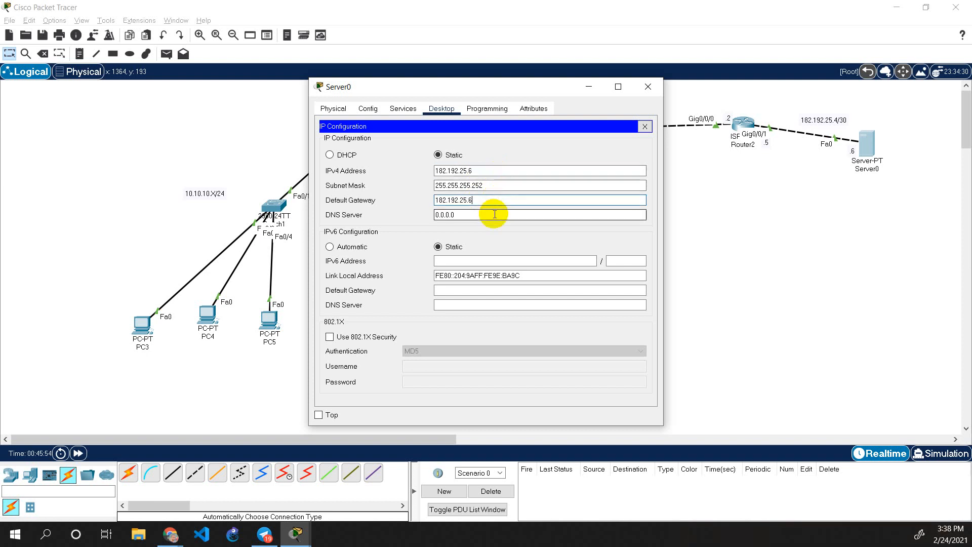
{"action": "left_click", "coordinate": [495, 213]}
{"action": "double_click", "coordinate": [494, 213]}
{"action": "key", "text": "ctrl+v"}
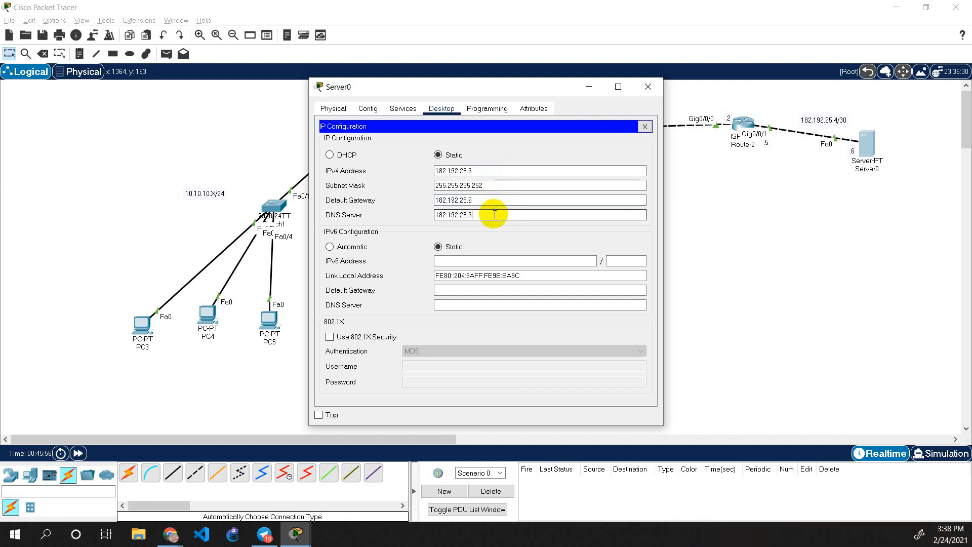
Set Server0's default gateway to 182.192.25.5, remove the last digit of its DNS server address and close the server's window.
{"action": "left_click", "coordinate": [495, 200]}
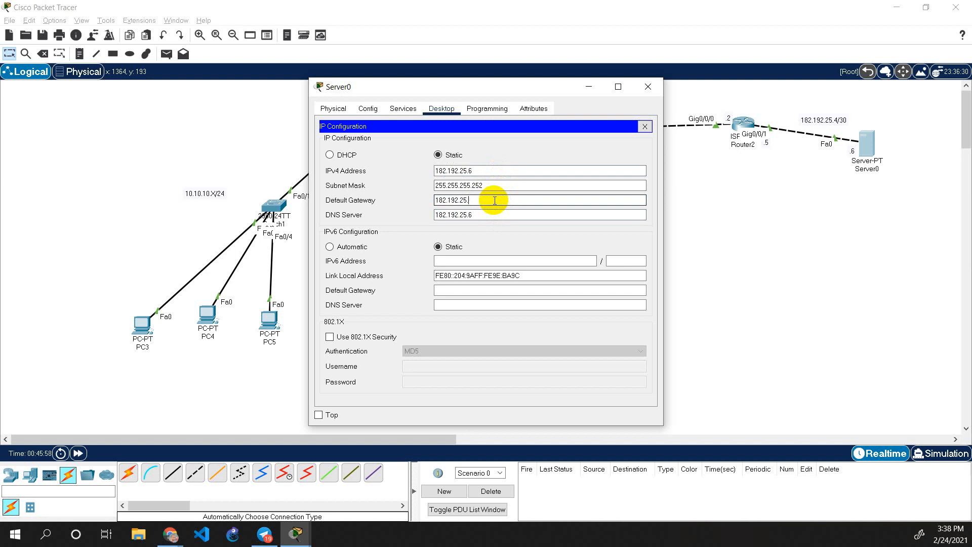
{"action": "type", "text": "5"}
{"action": "key", "text": "Tab"}
{"action": "key", "text": "End"}
{"action": "key", "text": "BackSpace"}
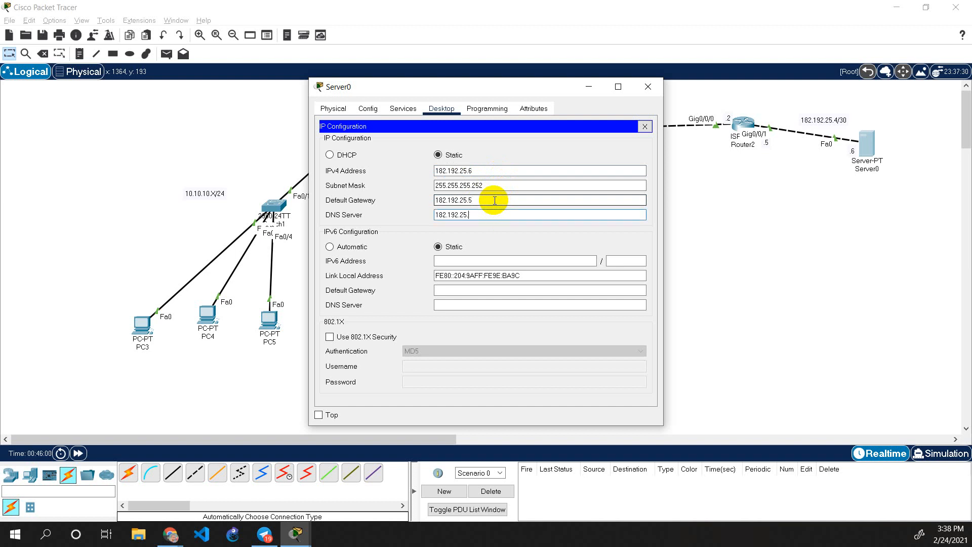
{"action": "left_click", "coordinate": [644, 126]}
{"action": "left_click", "coordinate": [648, 87]}
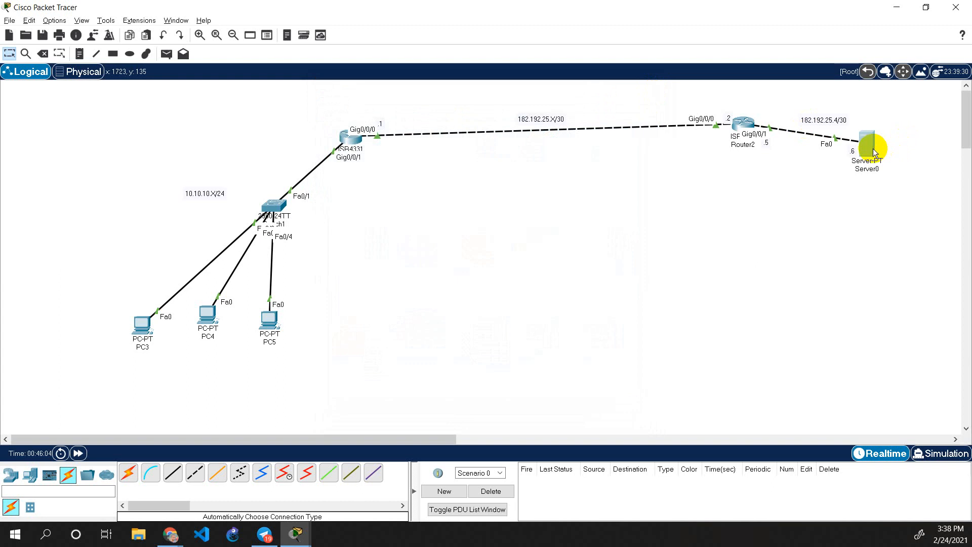
Ping 182.192.25.1 again from Server0's command prompt and close the server's window.
{"action": "left_click", "coordinate": [871, 146]}
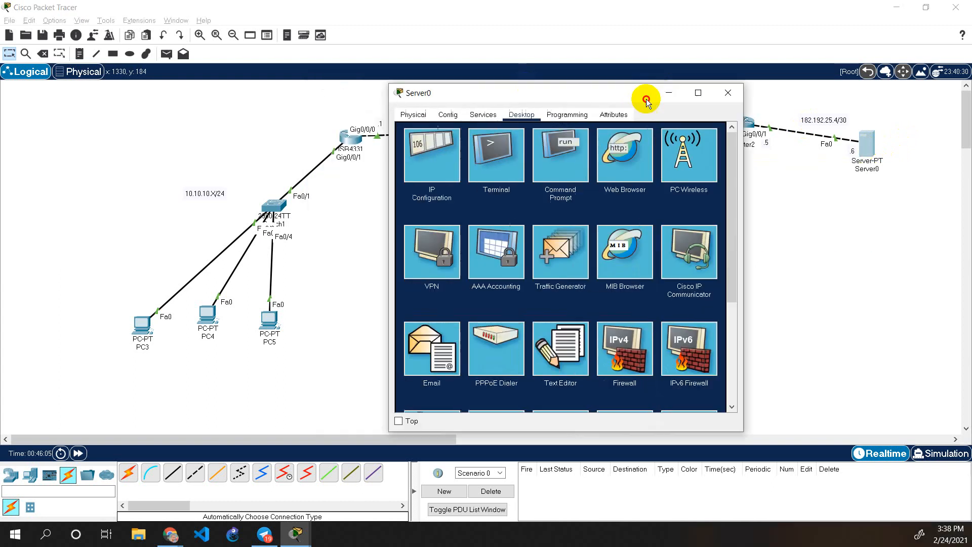
{"action": "left_click_drag", "start_coordinate": [647, 101], "coordinate": [778, 121]}
{"action": "left_click", "coordinate": [701, 189]}
{"action": "left_click_drag", "start_coordinate": [647, 103], "coordinate": [750, 176]}
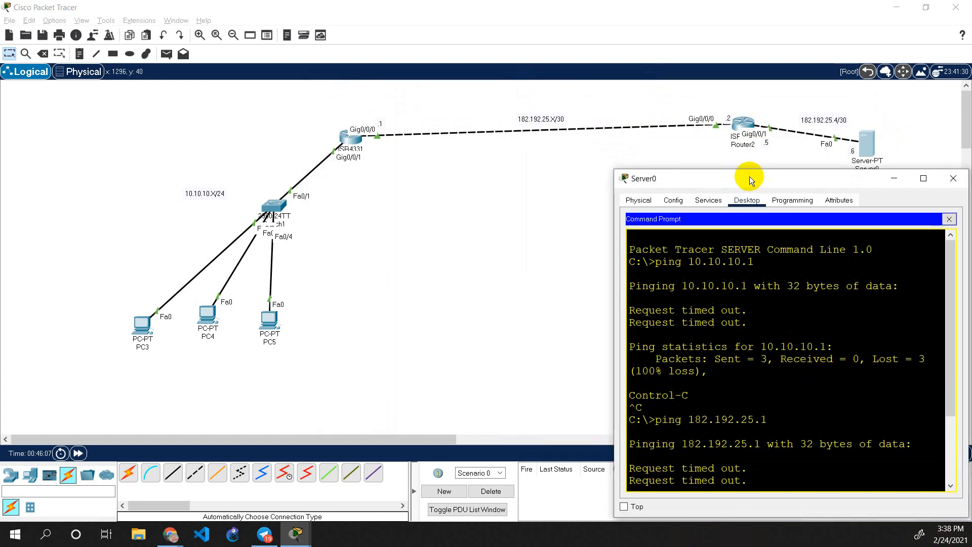
{"action": "key", "text": "ctrl+c"}
{"action": "key", "text": "Up"}
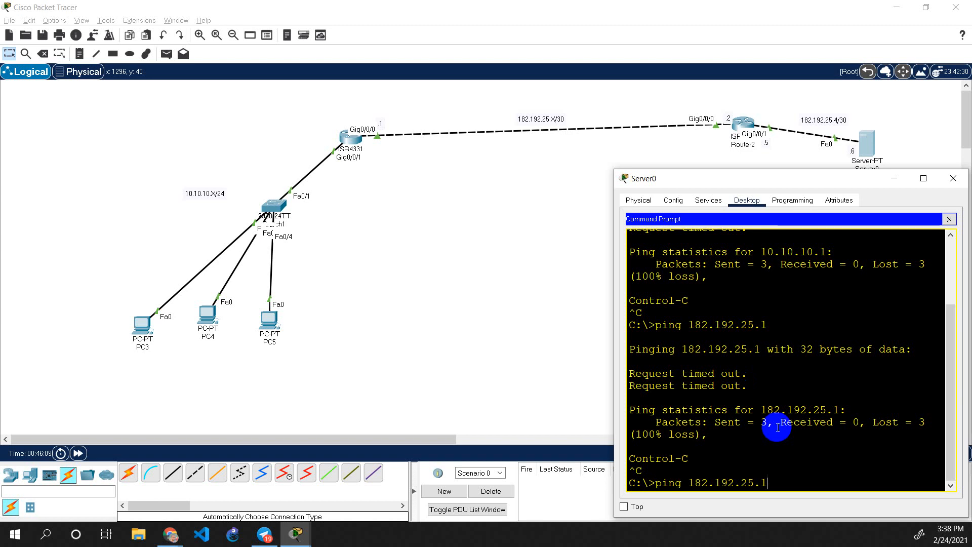
{"action": "key", "text": "Return"}
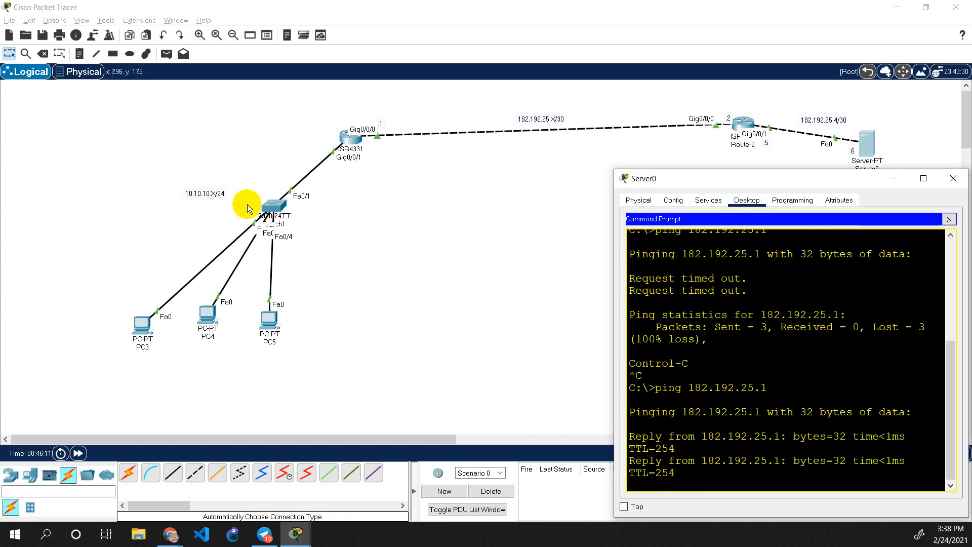
{"action": "left_click", "coordinate": [952, 179]}
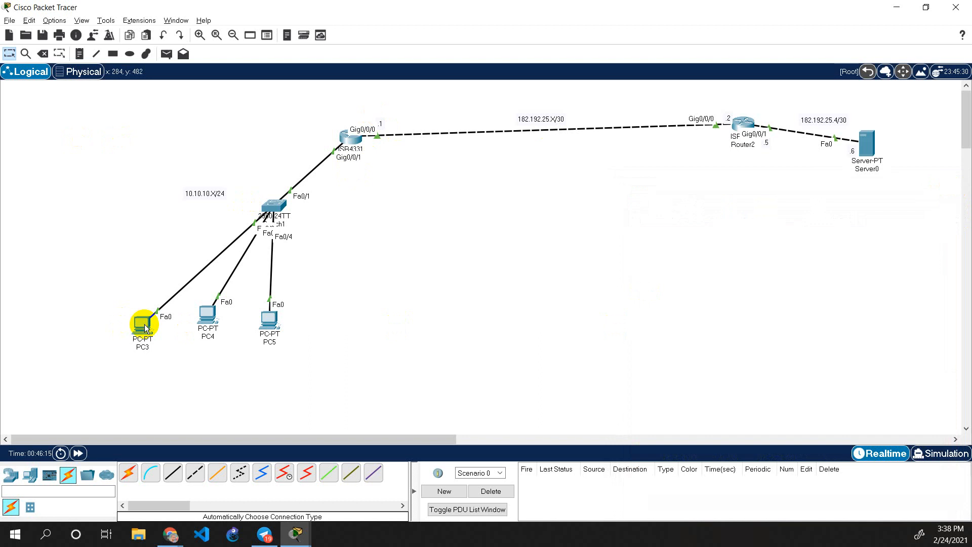
Check PC3's address details and its IP configuration, and close the PC's window.
{"action": "mouse_move", "coordinate": [146, 328]}
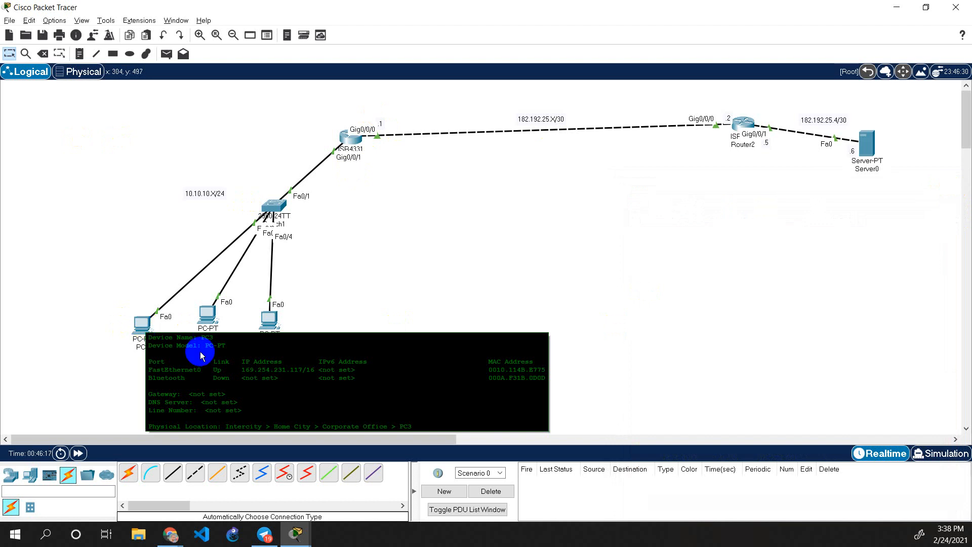
{"action": "left_click", "coordinate": [144, 327]}
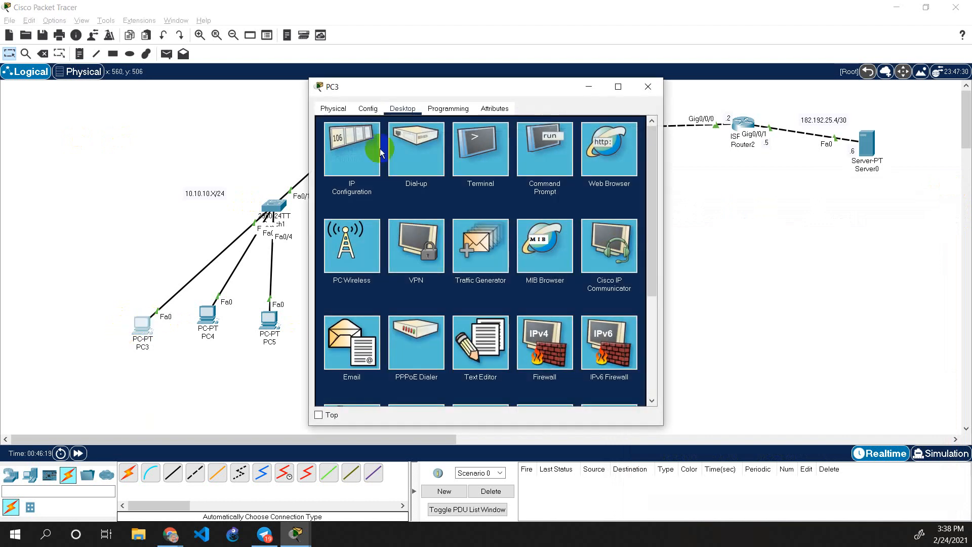
{"action": "left_click", "coordinate": [337, 149]}
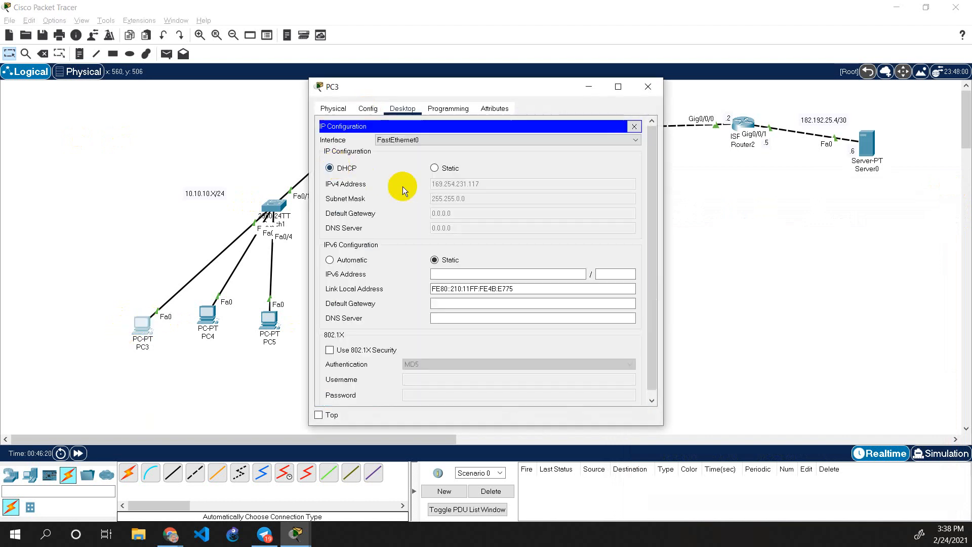
{"action": "left_click", "coordinate": [648, 87]}
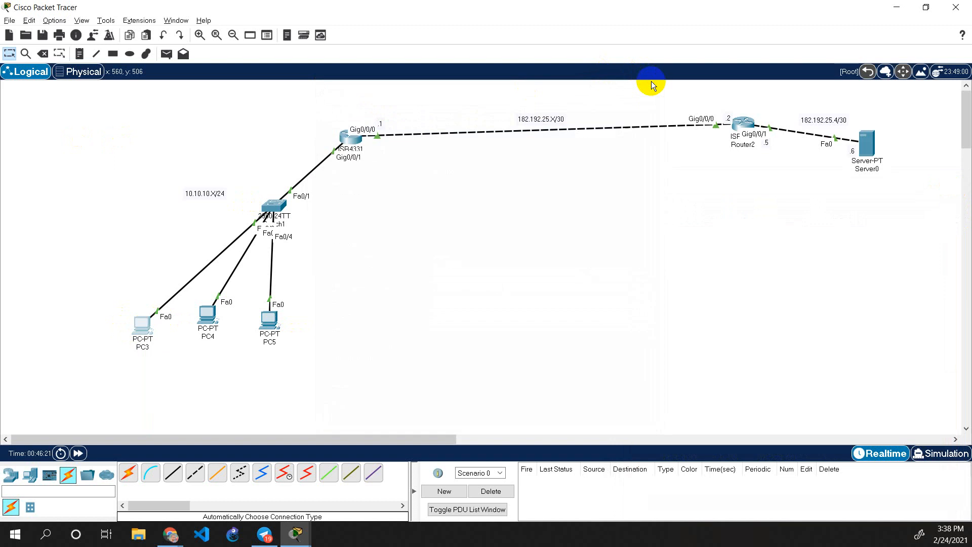
Ping 10.10.10.1 from Server0's command prompt and close the server's window.
{"action": "left_click", "coordinate": [866, 140]}
{"action": "left_click_drag", "start_coordinate": [489, 87], "coordinate": [729, 167]}
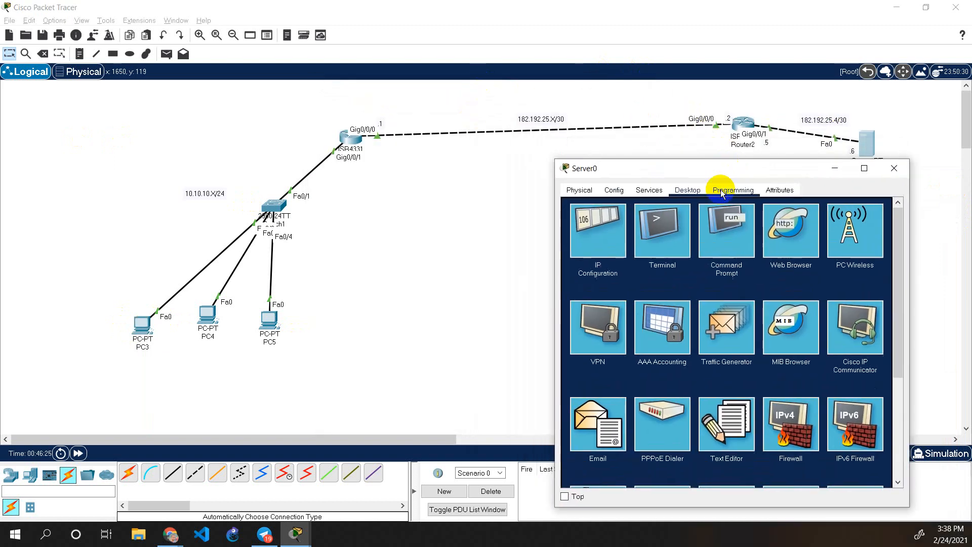
{"action": "left_click", "coordinate": [727, 236]}
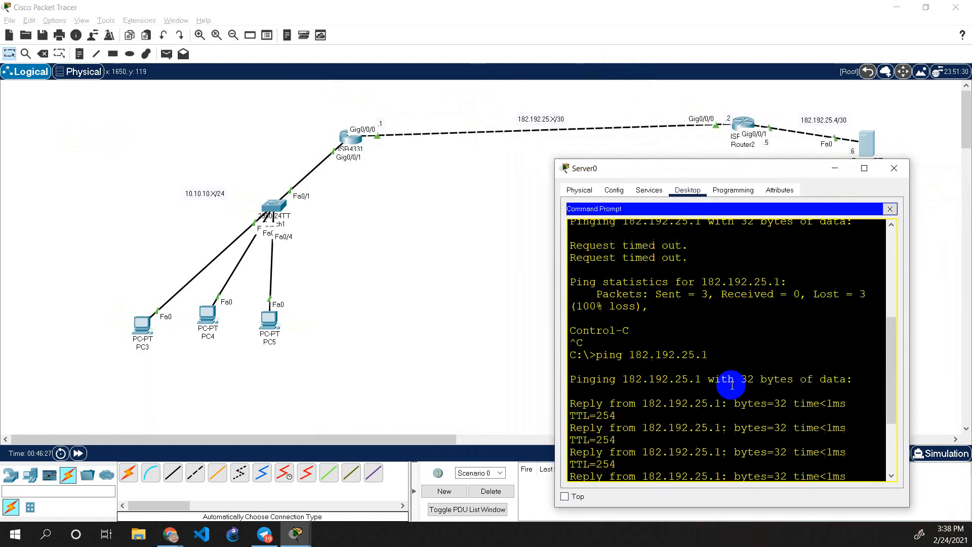
{"action": "type", "text": "ping "}
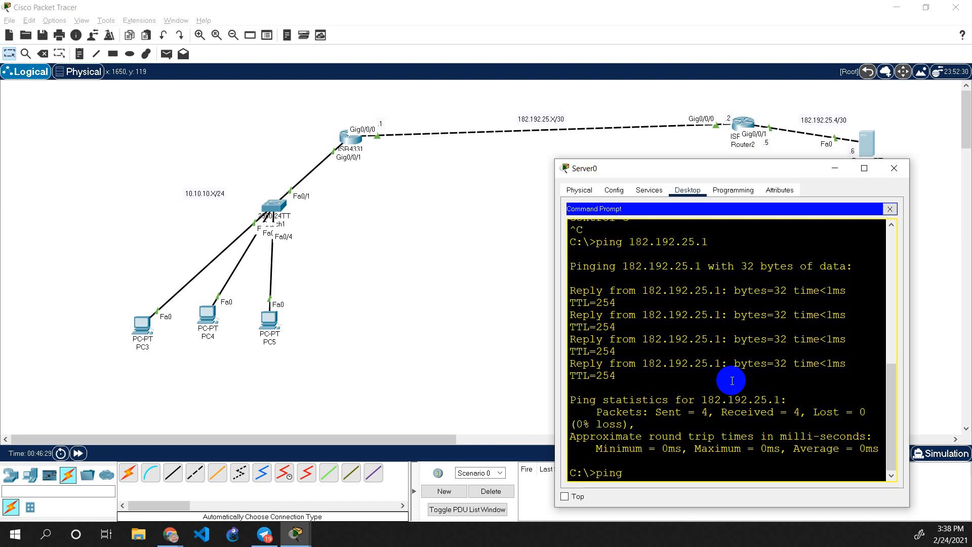
{"action": "type", "text": "10.10.10.1"}
{"action": "key", "text": "Return"}
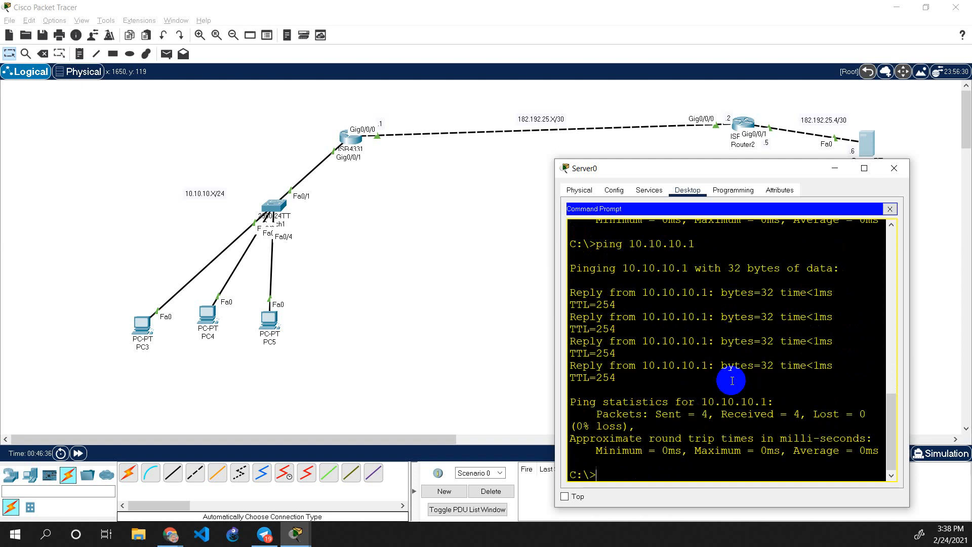
{"action": "left_click", "coordinate": [905, 173]}
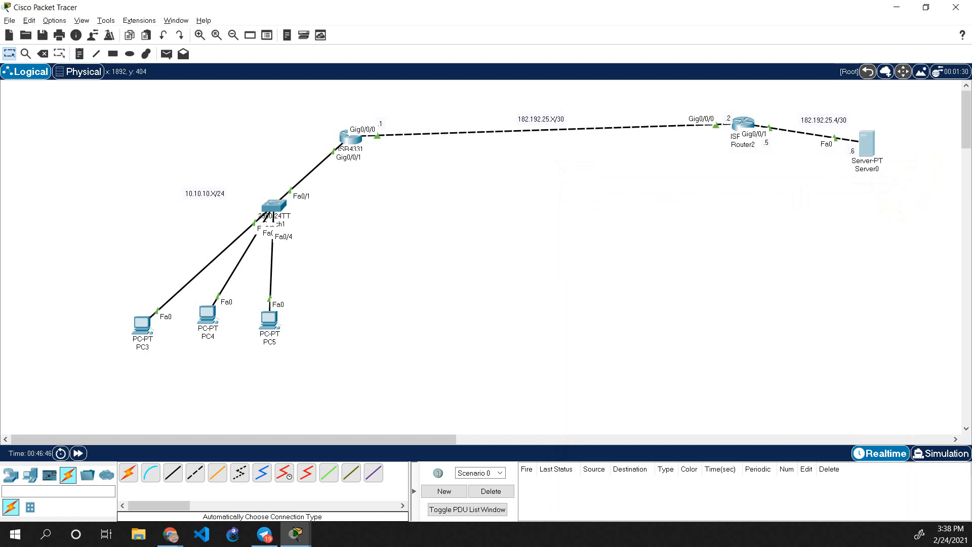
{"action": "key", "text": "alt+Tab"}
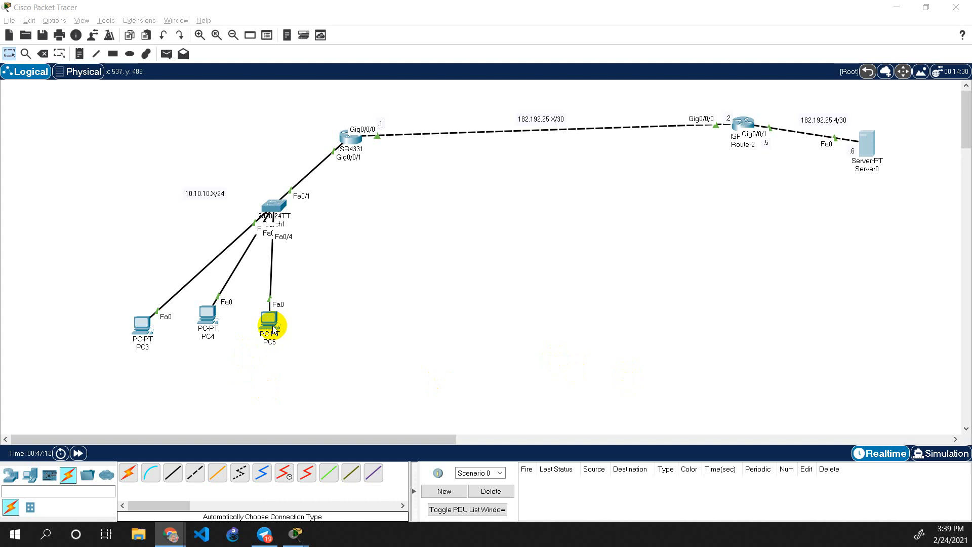
{"action": "left_click", "coordinate": [248, 344]}
{"action": "mouse_move", "coordinate": [273, 317]}
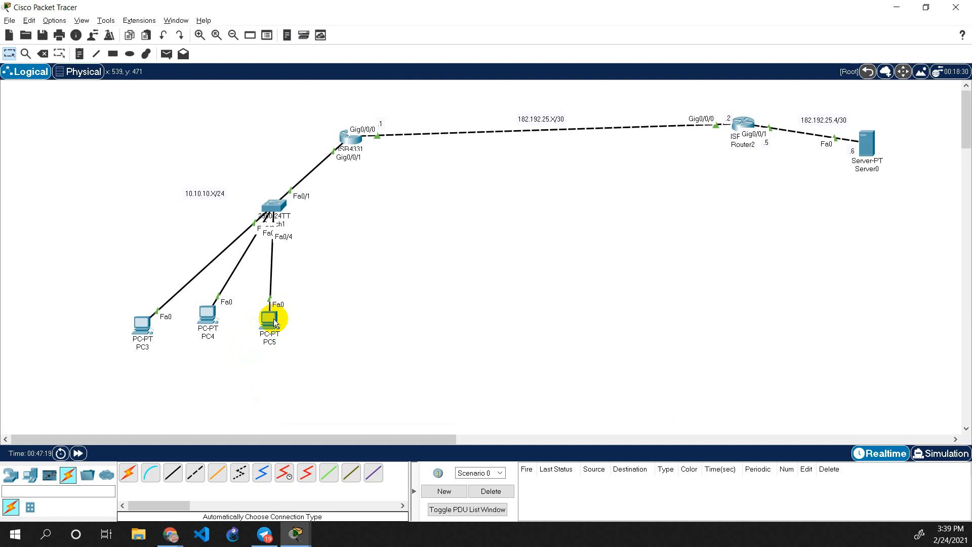
Save Router3's configuration with do wr and exit from interface to global configuration mode.
{"action": "left_click", "coordinate": [353, 142]}
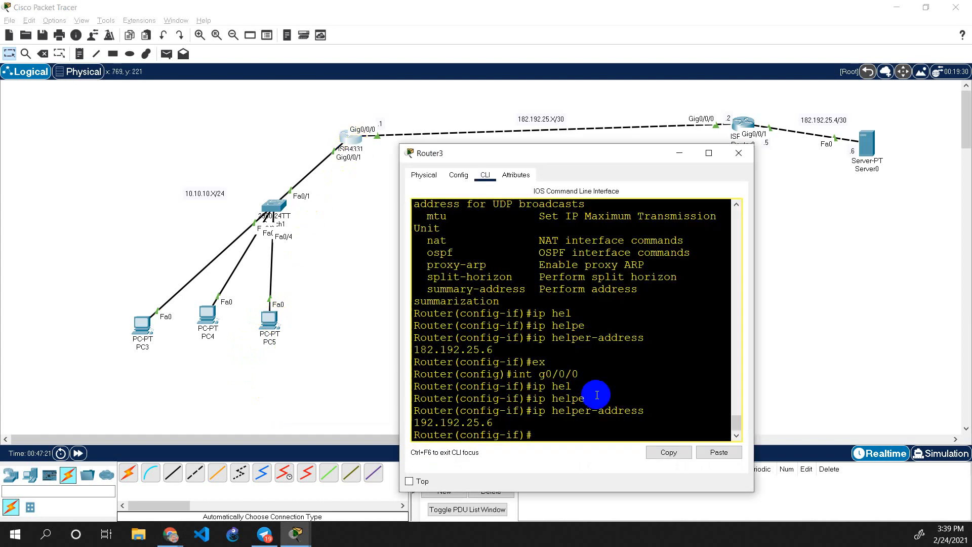
{"action": "left_click", "coordinate": [578, 438]}
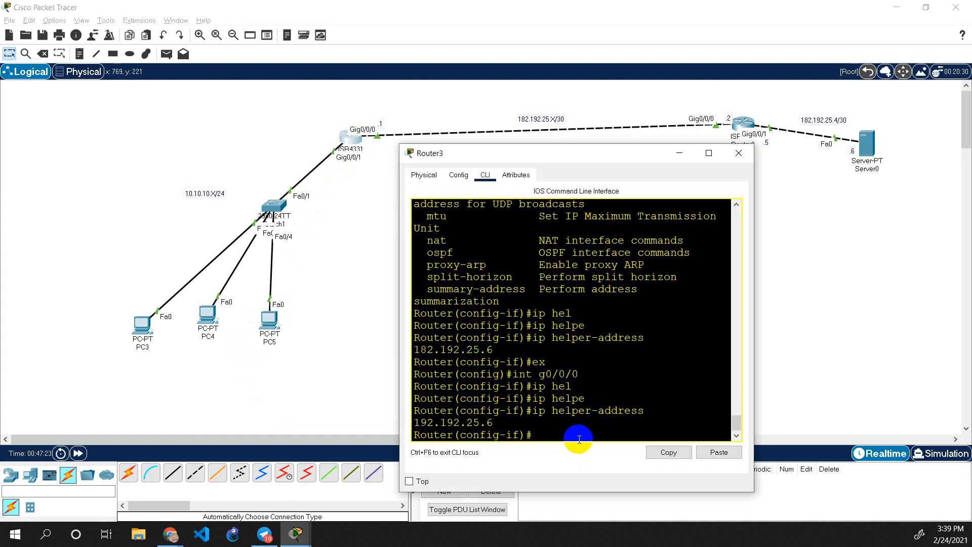
{"action": "type", "text": "do wr"}
{"action": "key", "text": "Return"}
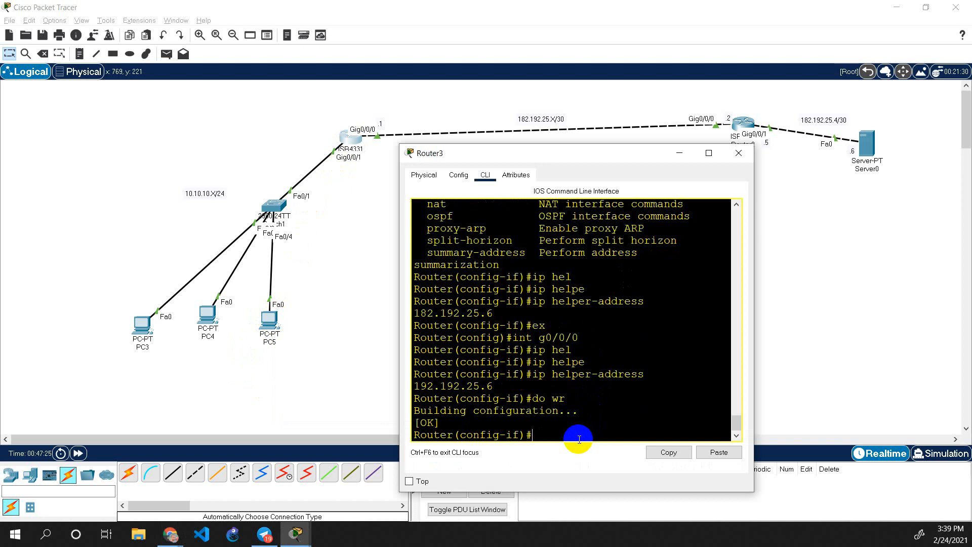
{"action": "type", "text": "ex"}
{"action": "key", "text": "Return"}
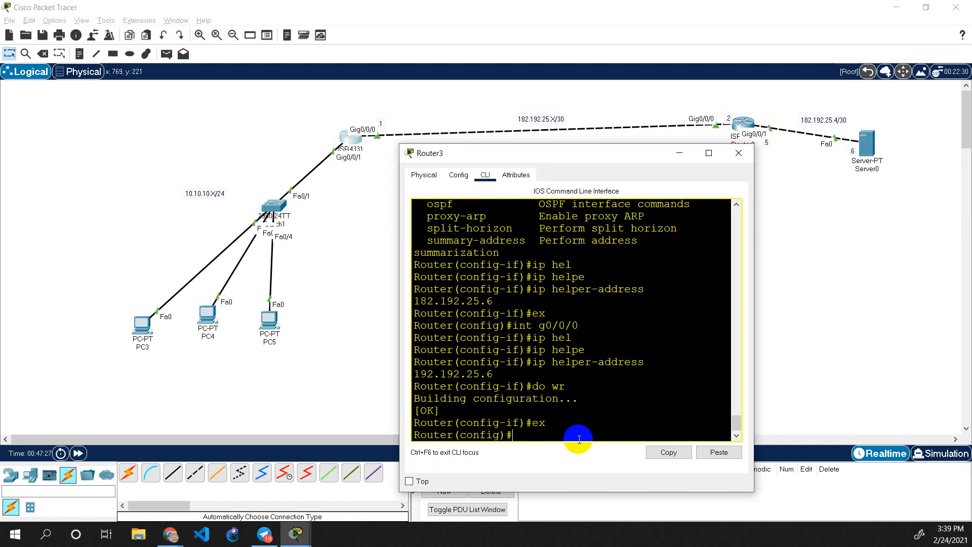
Display Router3's running configuration with do show run and page through it to the end.
{"action": "type", "text": "do show run"}
{"action": "key", "text": "Return"}
{"action": "key", "text": "space"}
{"action": "key", "text": "space"}
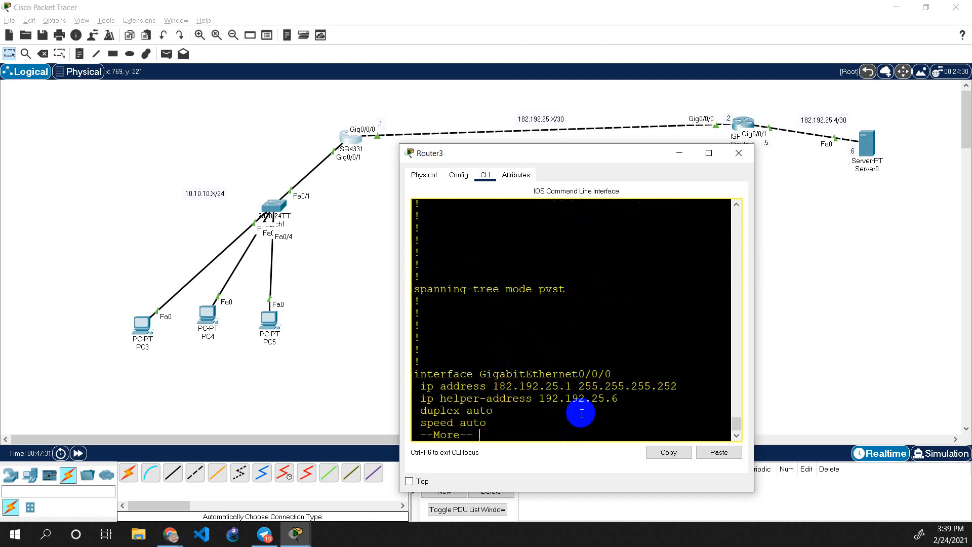
{"action": "left_click", "coordinate": [322, 335]}
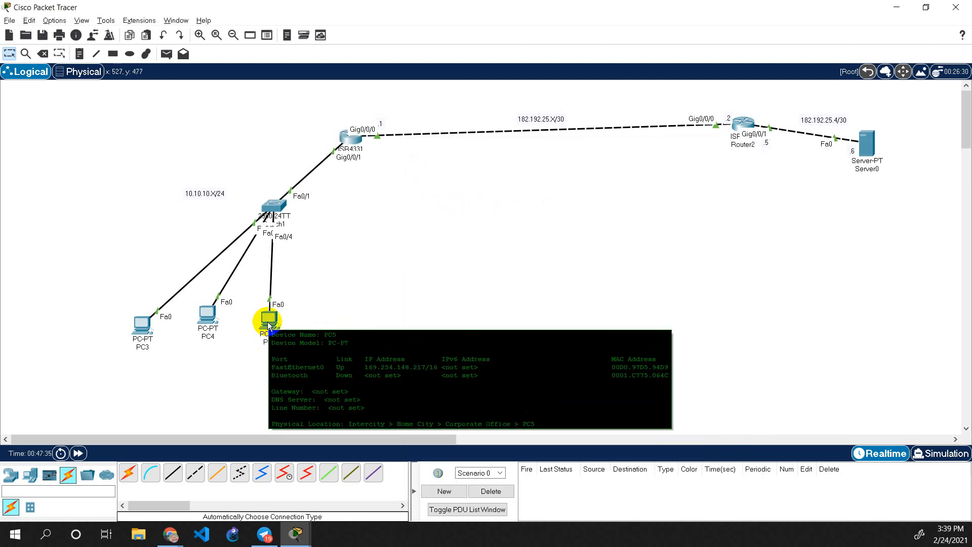
{"action": "key", "text": "alt+Tab"}
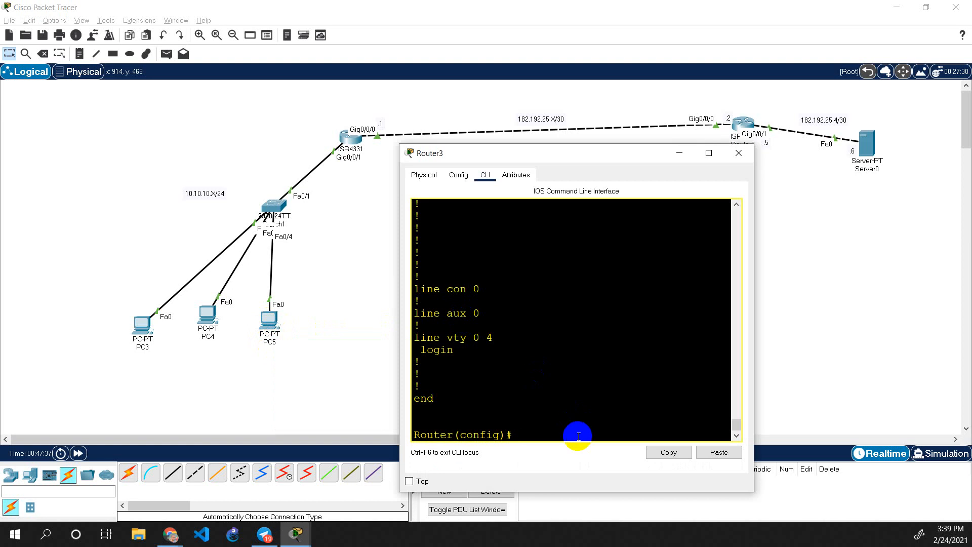
Enable DHCP relay trust on Router3 with ip dhcp relay information trust-all, using the command help to find the options.
{"action": "type", "text": "ip dh"}
{"action": "key", "text": "Tab"}
{"action": "type", "text": "re"}
{"action": "key", "text": "Tab"}
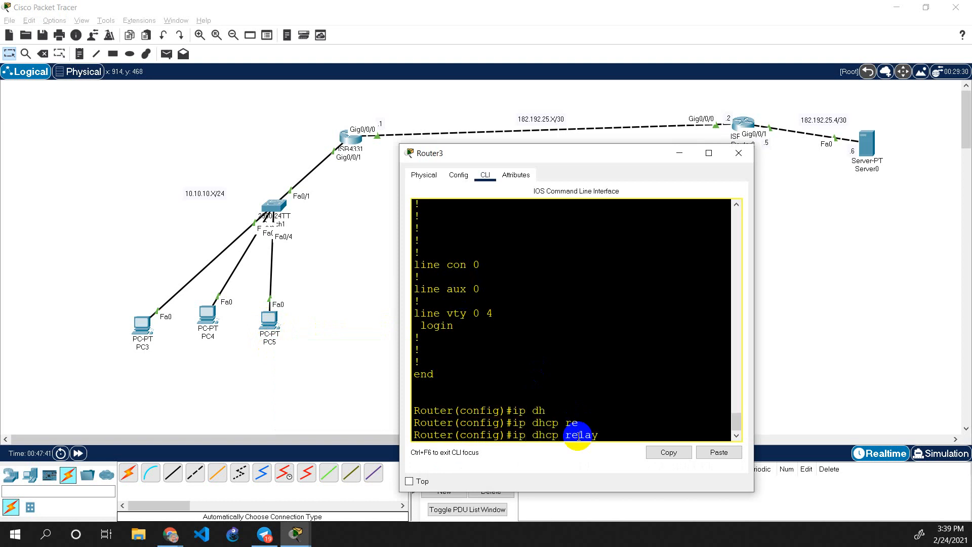
{"action": "type", "text": "?"}
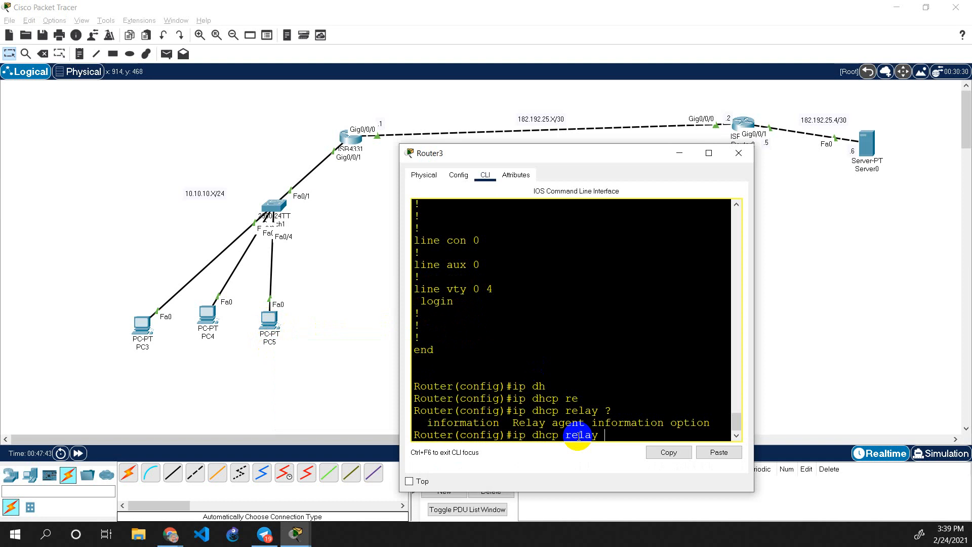
{"action": "type", "text": "in"}
{"action": "key", "text": "Tab"}
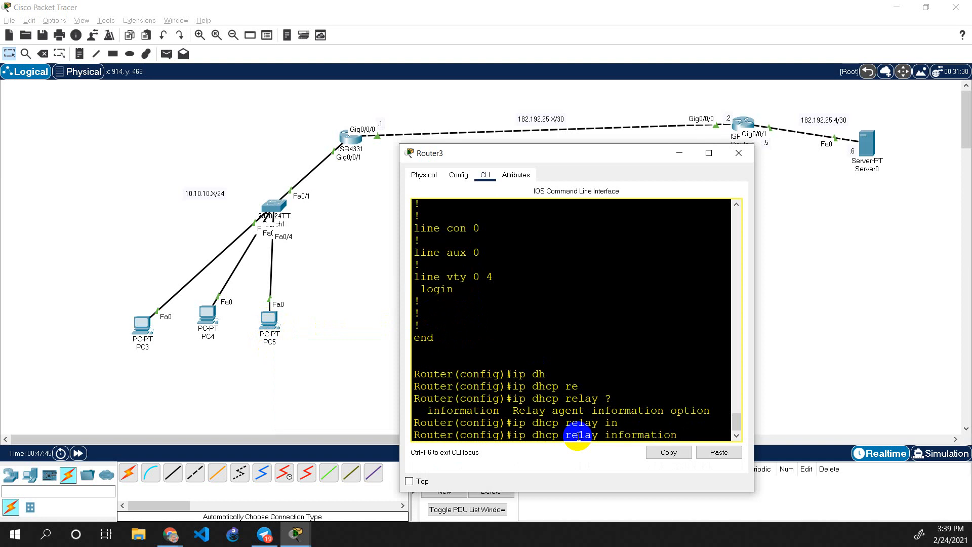
{"action": "type", "text": "?"}
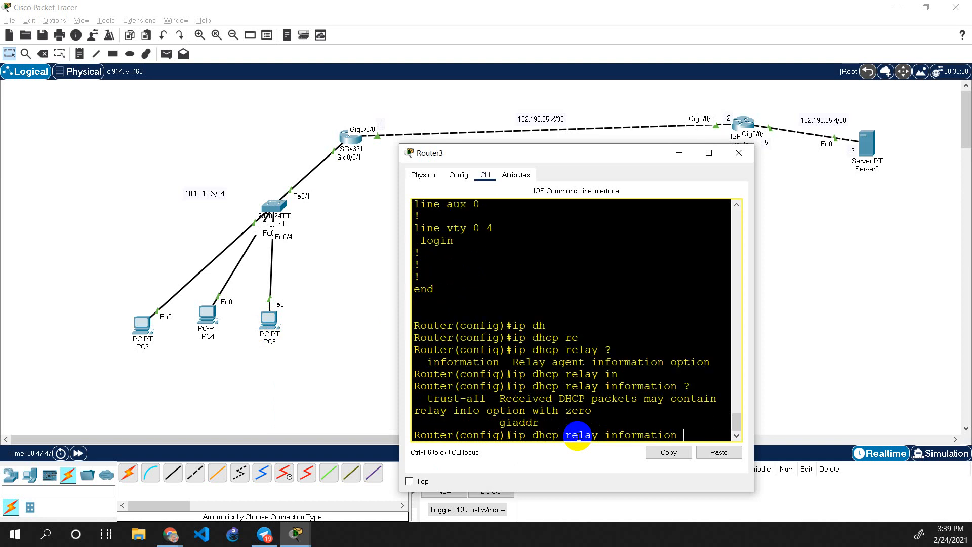
{"action": "type", "text": "t"}
{"action": "key", "text": "Tab"}
{"action": "key", "text": "Return"}
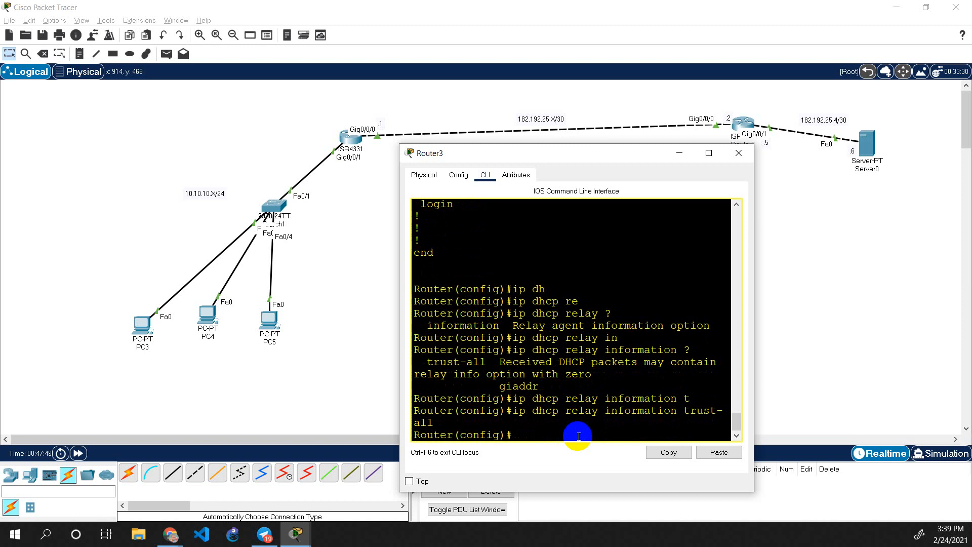
Save Router3's configuration with do wr and close the router's window.
{"action": "type", "text": "do wr"}
{"action": "key", "text": "Return"}
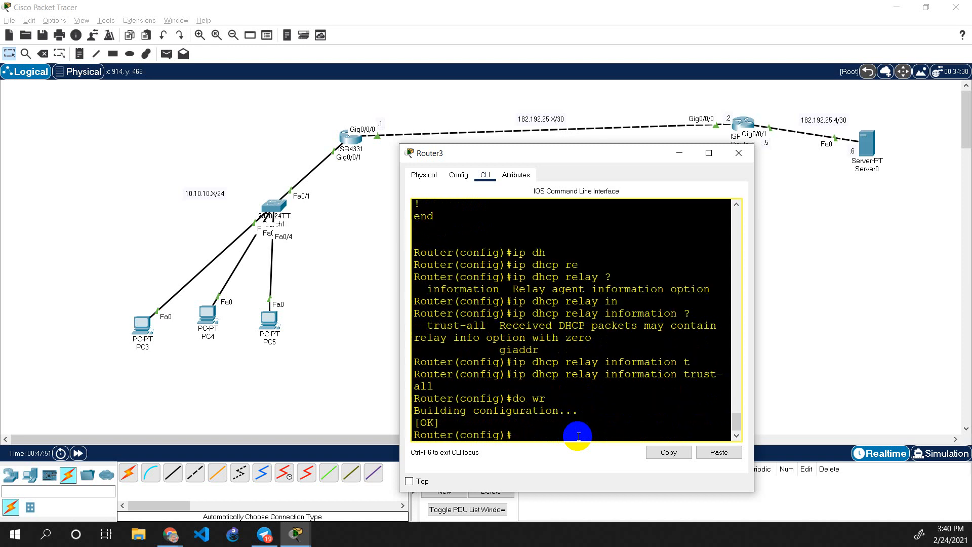
{"action": "left_click", "coordinate": [739, 153]}
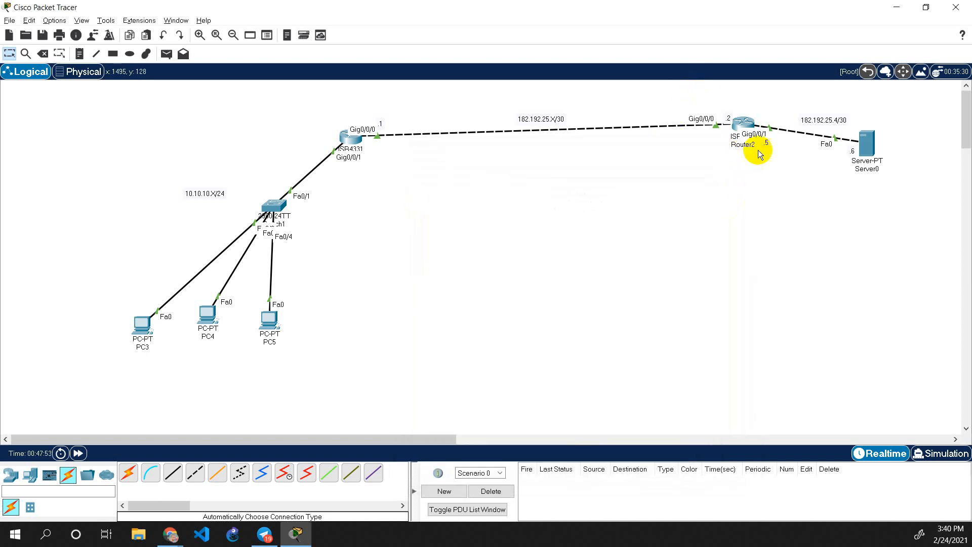
Open Router2's command line and enter global configuration mode with en and conf t.
{"action": "left_click", "coordinate": [742, 126]}
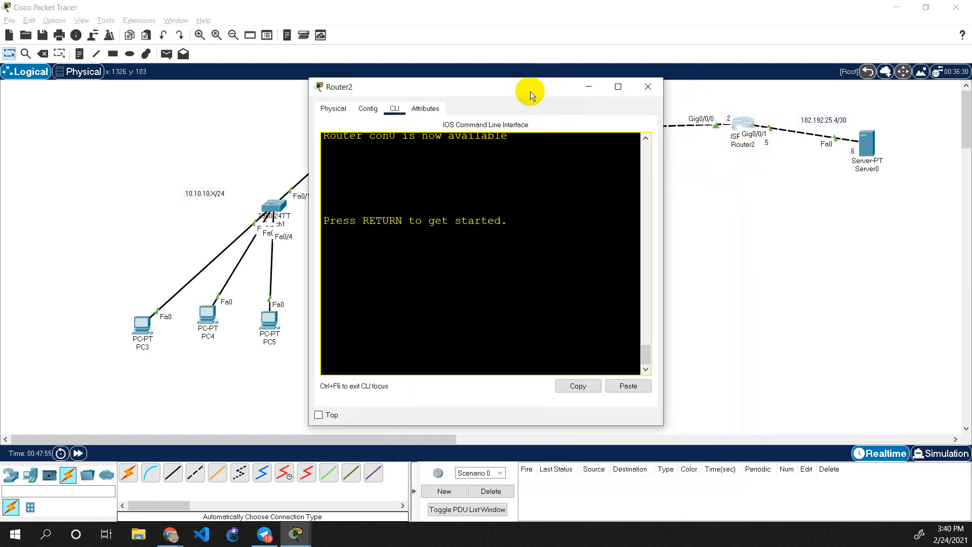
{"action": "left_click_drag", "start_coordinate": [529, 91], "coordinate": [638, 176]}
{"action": "key", "text": "Return"}
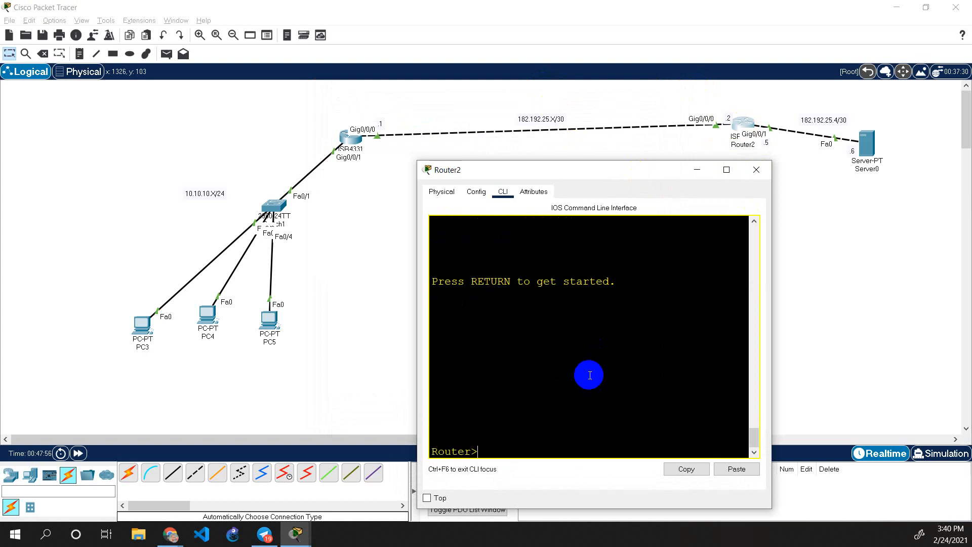
{"action": "key", "text": "Return"}
{"action": "type", "text": "en"}
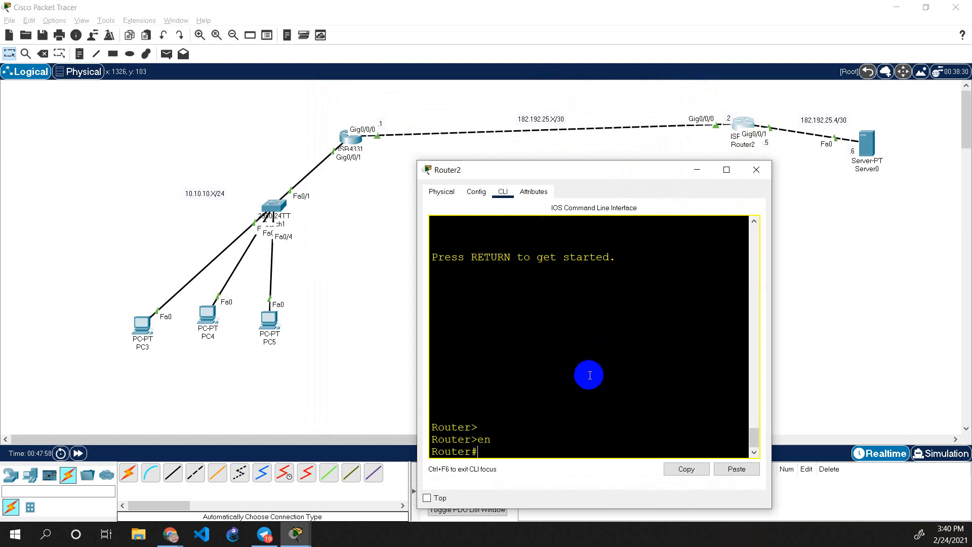
{"action": "type", "text": "conf t"}
{"action": "key", "text": "Return"}
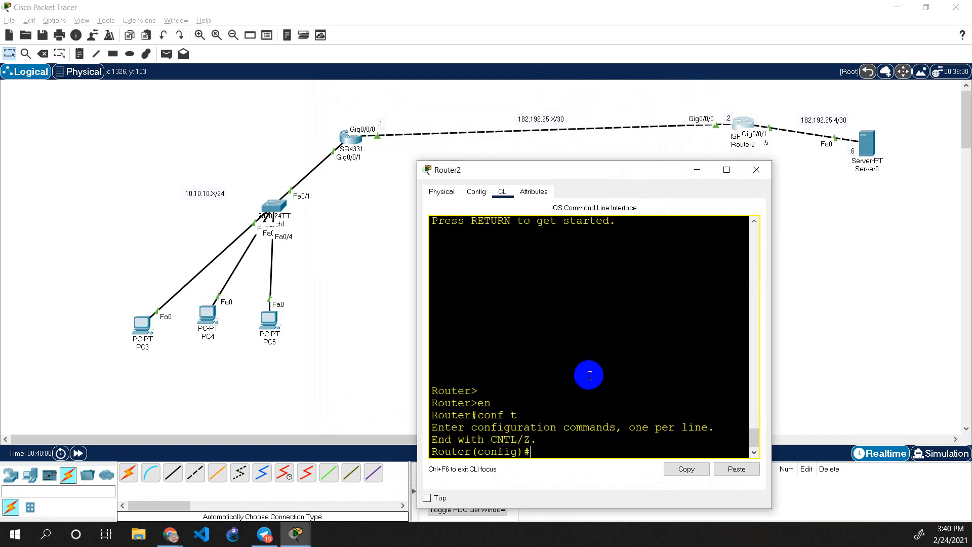
{"action": "type", "text": "ip"}
{"action": "key", "text": "BackSpace"}
{"action": "key", "text": "BackSpace"}
{"action": "key", "text": "alt+Tab"}
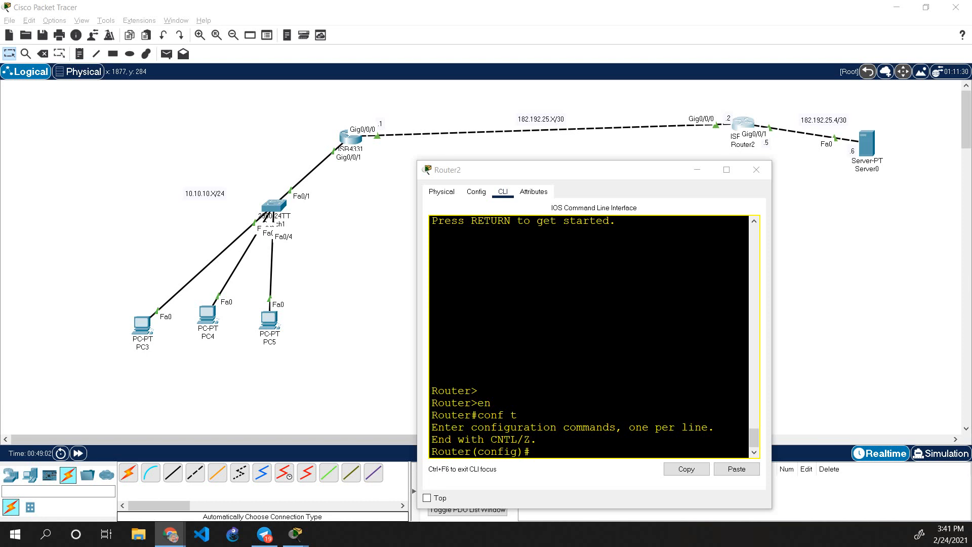
Check the DHCP-assigned addresses in PC5's IP configuration and close the PC's window.
{"action": "left_click", "coordinate": [365, 281]}
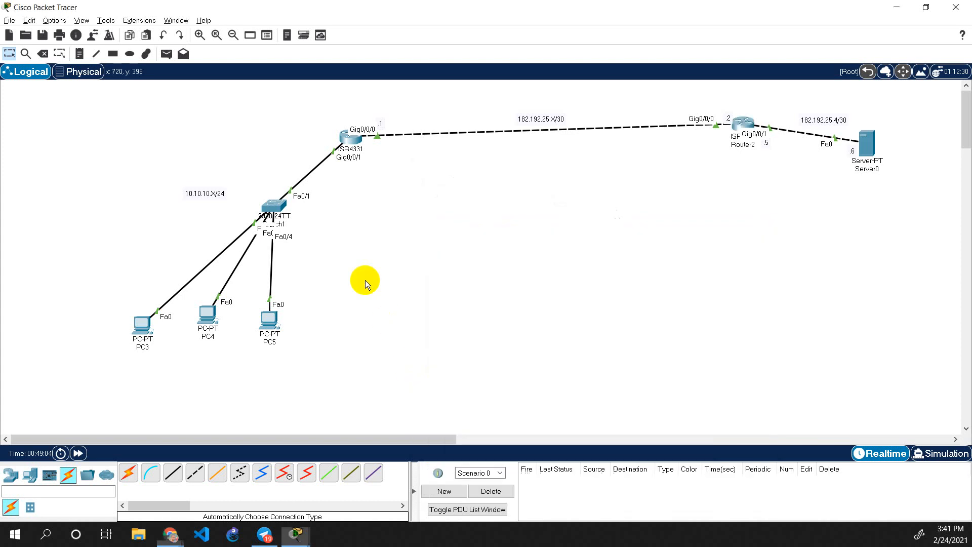
{"action": "left_click", "coordinate": [269, 324]}
{"action": "left_click", "coordinate": [372, 163]}
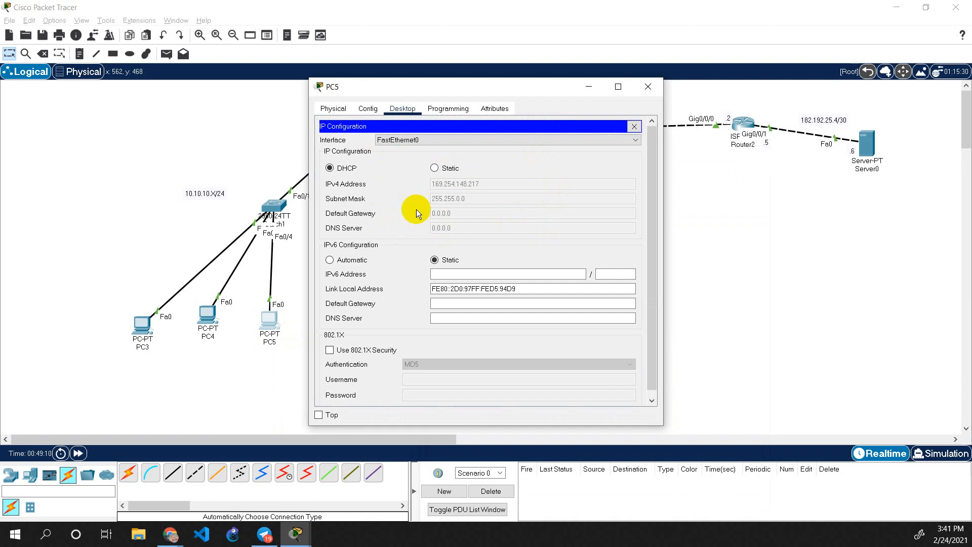
{"action": "left_click", "coordinate": [653, 87]}
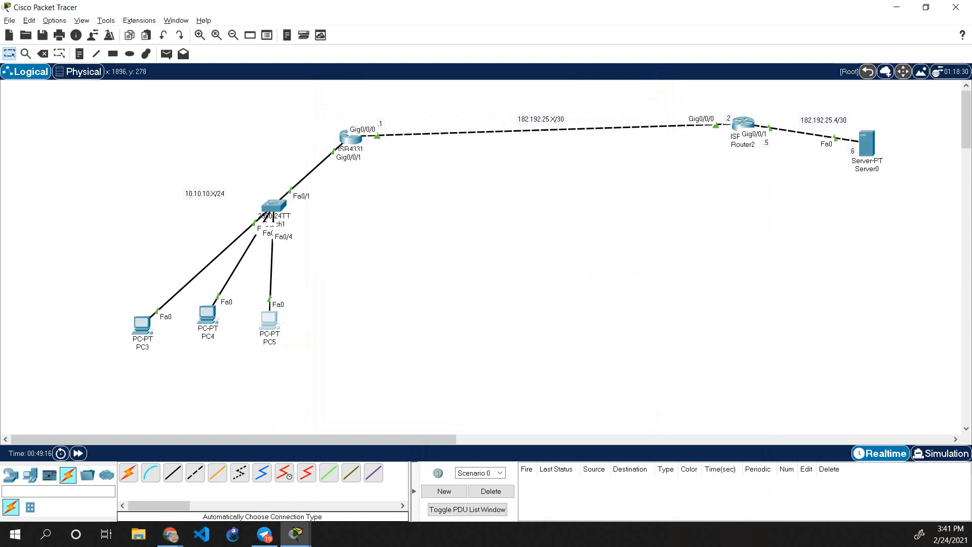
{"action": "key", "text": "alt+Tab"}
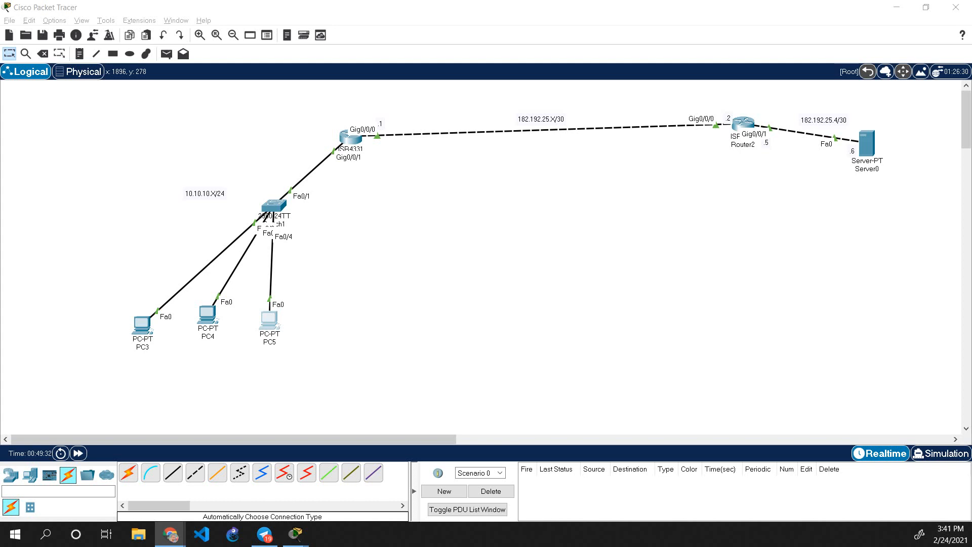
Ping 10.10.10.2 from Server0's command prompt.
{"action": "left_click", "coordinate": [867, 141]}
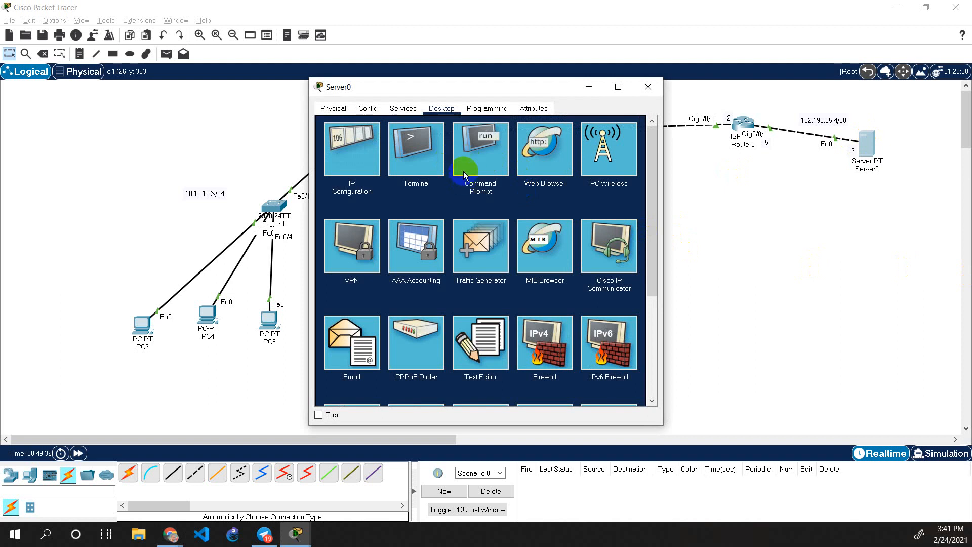
{"action": "left_click", "coordinate": [466, 156]}
{"action": "left_click_drag", "start_coordinate": [489, 86], "coordinate": [703, 91]}
{"action": "scroll", "coordinate": [691, 293], "scroll_direction": "down", "scroll_amount": 10}
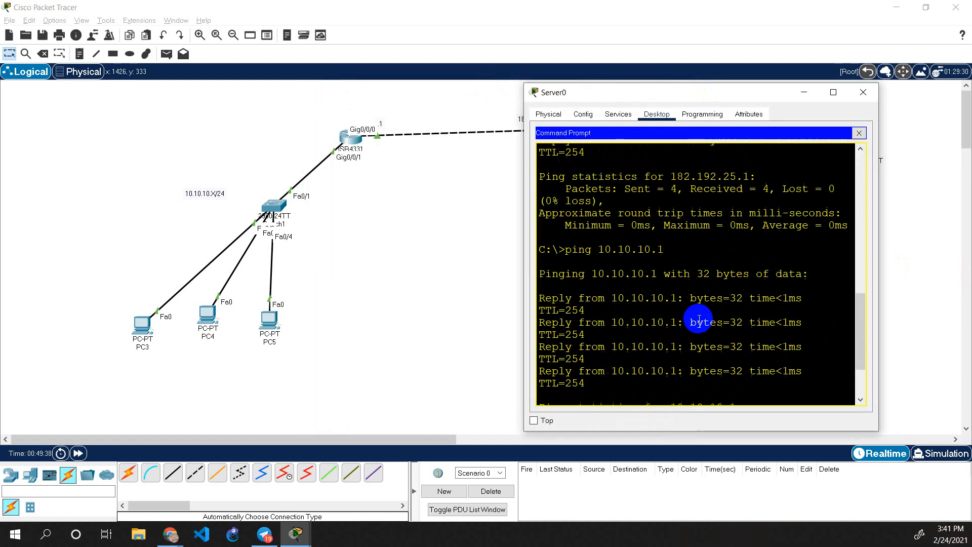
{"action": "type", "text": "ping "}
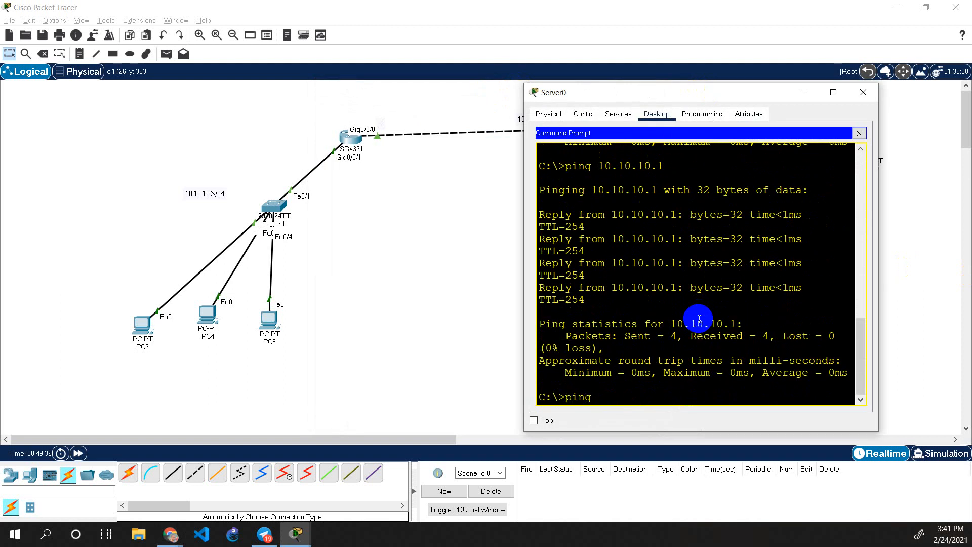
{"action": "type", "text": "10.10.10.2"}
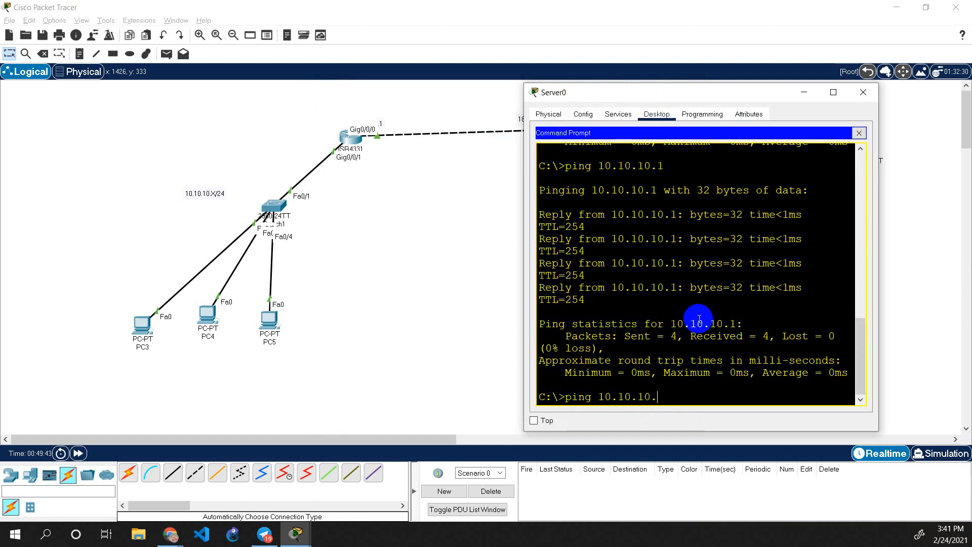
{"action": "key", "text": "Return"}
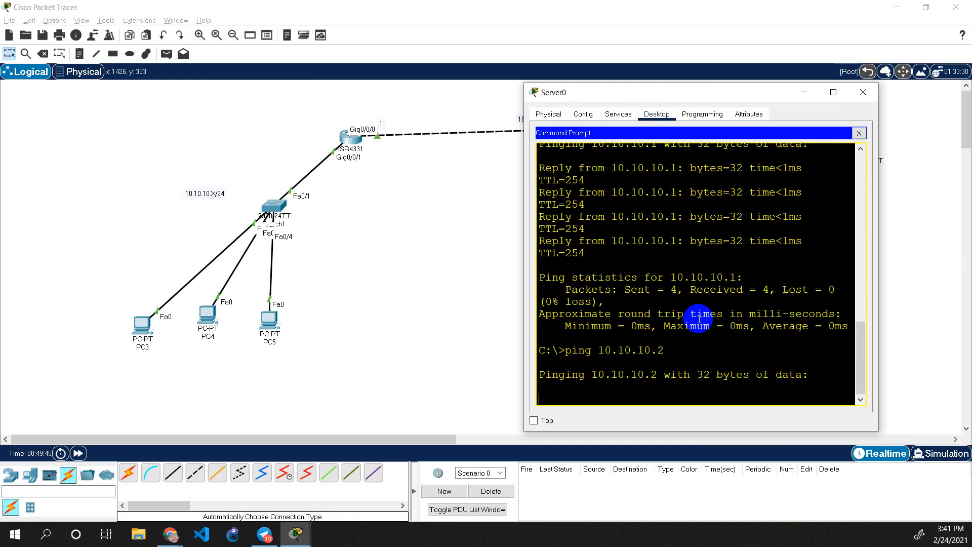
In Server0's DHCP service, set the my_network pool's default gateway and DNS server to 10.10.10.1.
{"action": "left_click", "coordinate": [617, 114]}
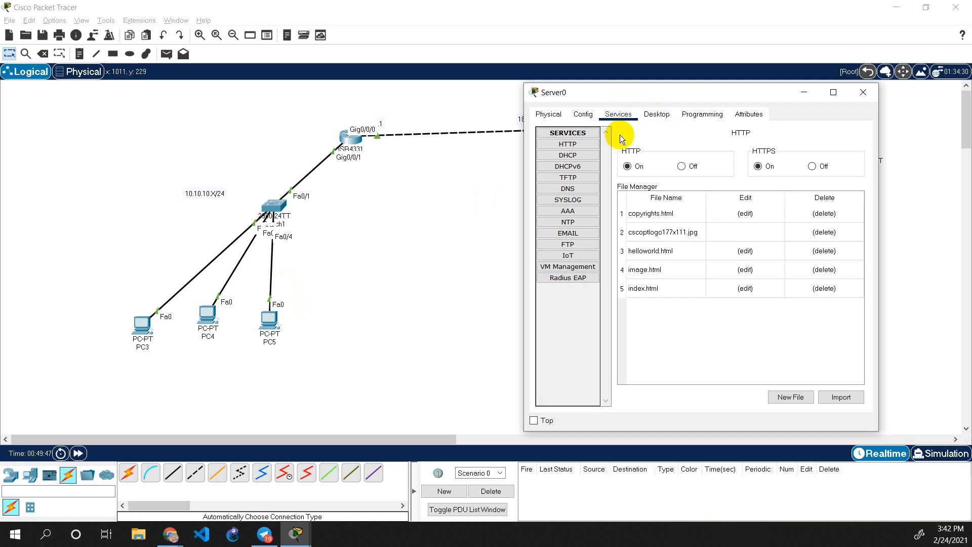
{"action": "left_click", "coordinate": [579, 157]}
{"action": "left_click", "coordinate": [703, 341]}
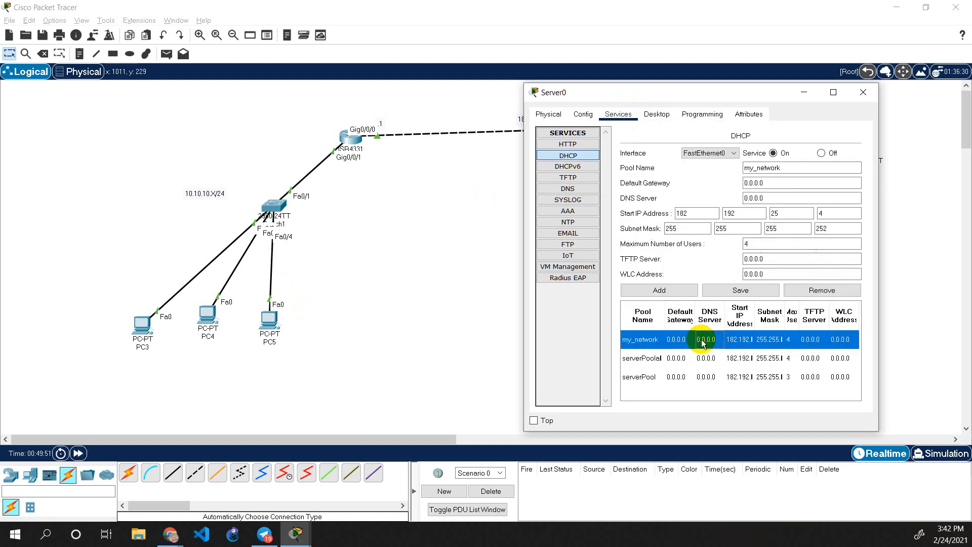
{"action": "double_click", "coordinate": [705, 214]}
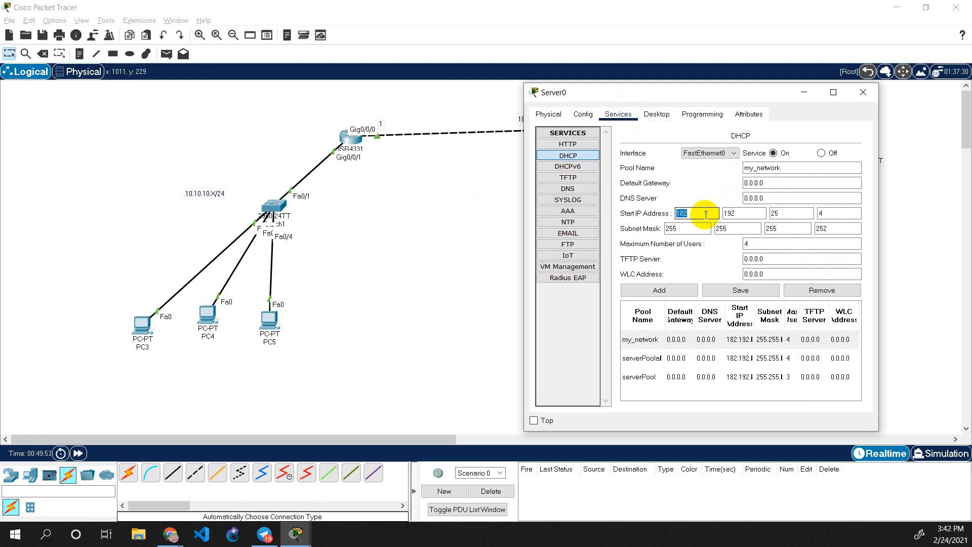
{"action": "double_click", "coordinate": [831, 184]}
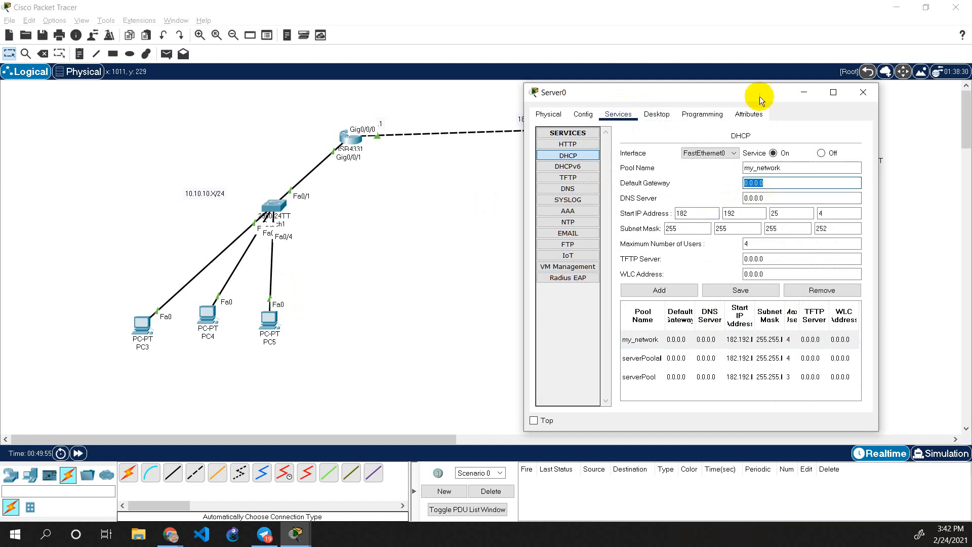
{"action": "left_click_drag", "start_coordinate": [759, 92], "coordinate": [665, 196]}
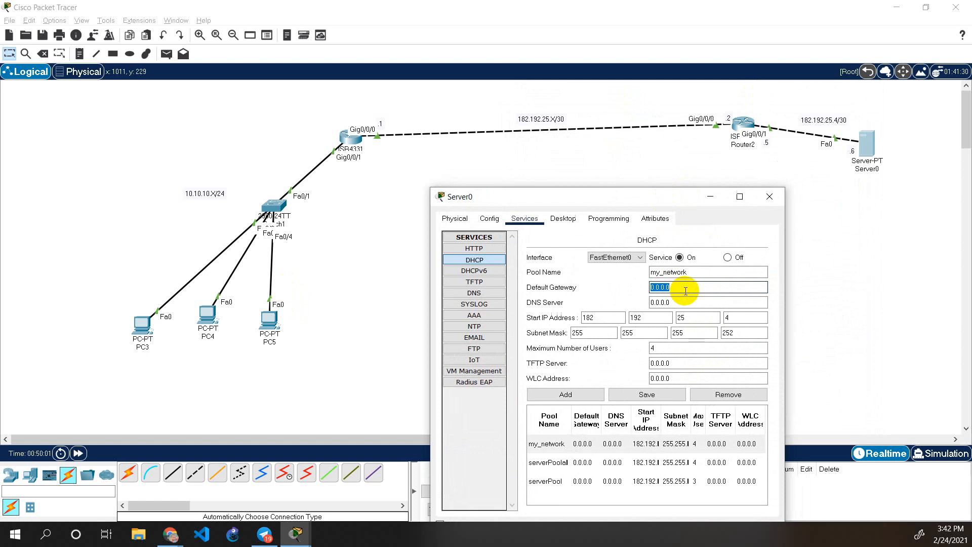
{"action": "type", "text": "10.10.10.1"}
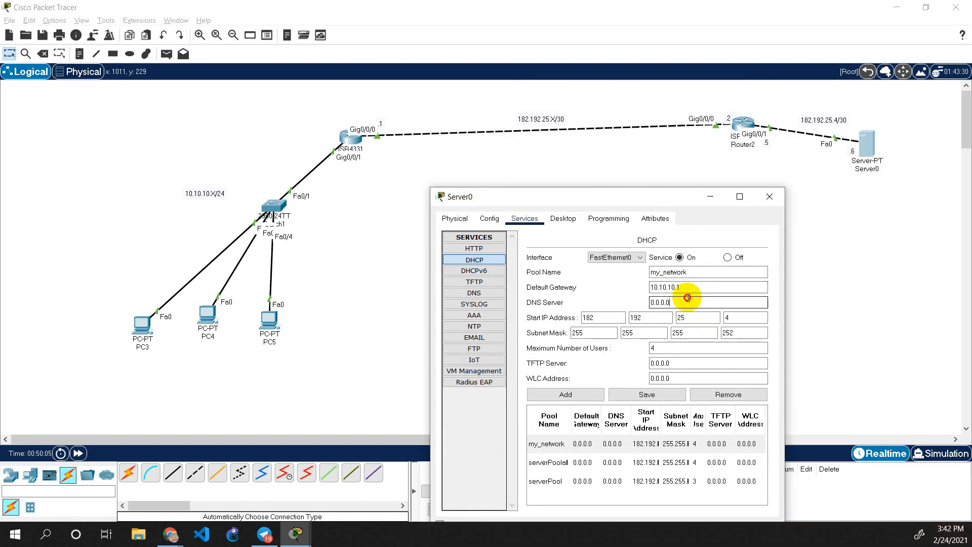
{"action": "double_click", "coordinate": [688, 298]}
{"action": "type", "text": "10.10"}
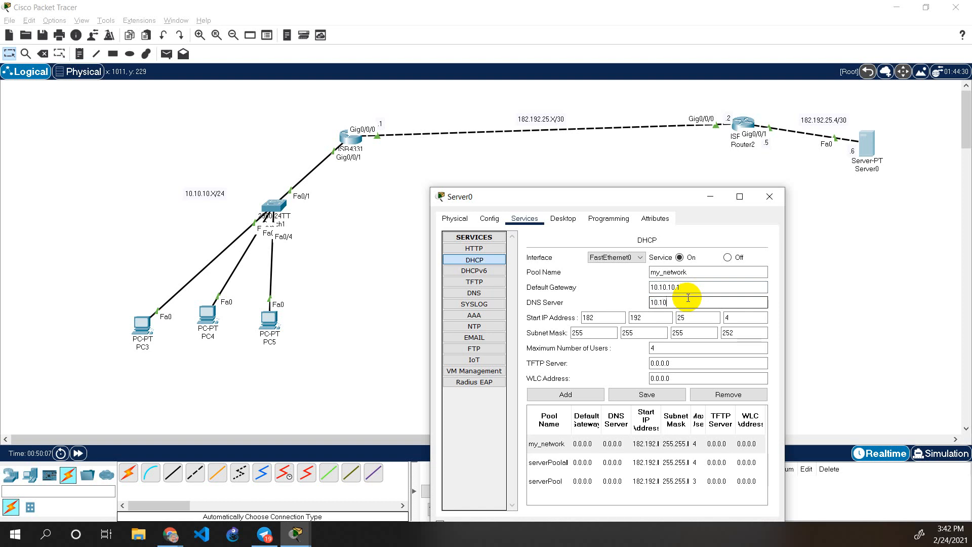
{"action": "type", "text": ".10.1"}
Set the my_network pool's start IP address to 10.10.10.2 and its subnet mask to 255.255.255.0.
{"action": "double_click", "coordinate": [606, 319]}
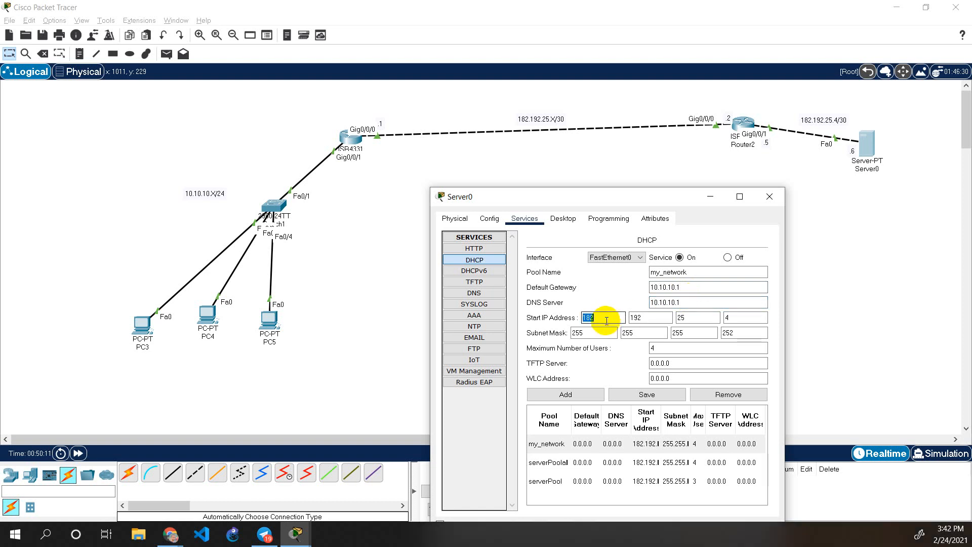
{"action": "type", "text": "10"}
{"action": "key", "text": "Tab"}
{"action": "type", "text": "10"}
{"action": "key", "text": "Tab"}
{"action": "type", "text": "10"}
{"action": "key", "text": "Tab"}
{"action": "type", "text": "2"}
{"action": "double_click", "coordinate": [759, 333]}
{"action": "type", "text": "0"}
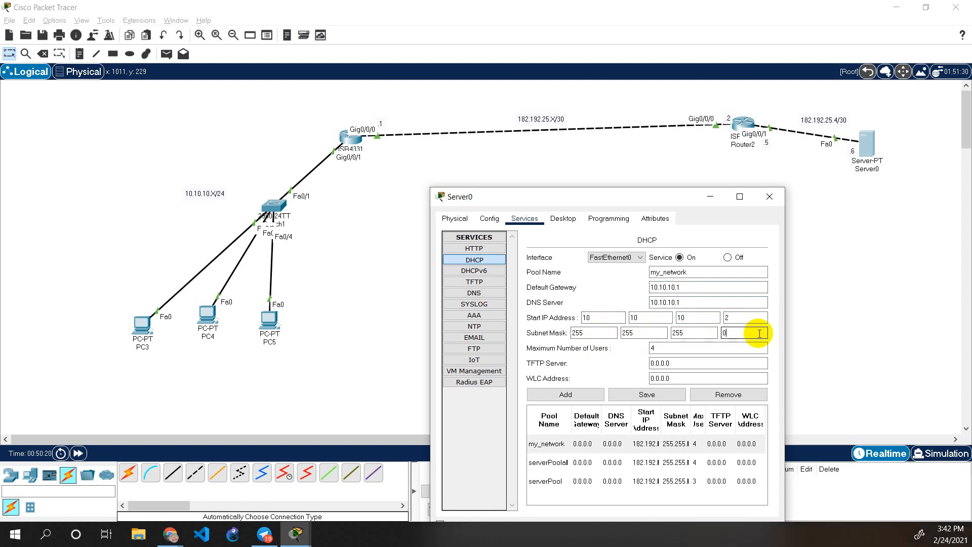
Set the pool's maximum number of users to 200, save the my_network pool and close Server0's window.
{"action": "left_click", "coordinate": [632, 364]}
{"action": "double_click", "coordinate": [686, 345]}
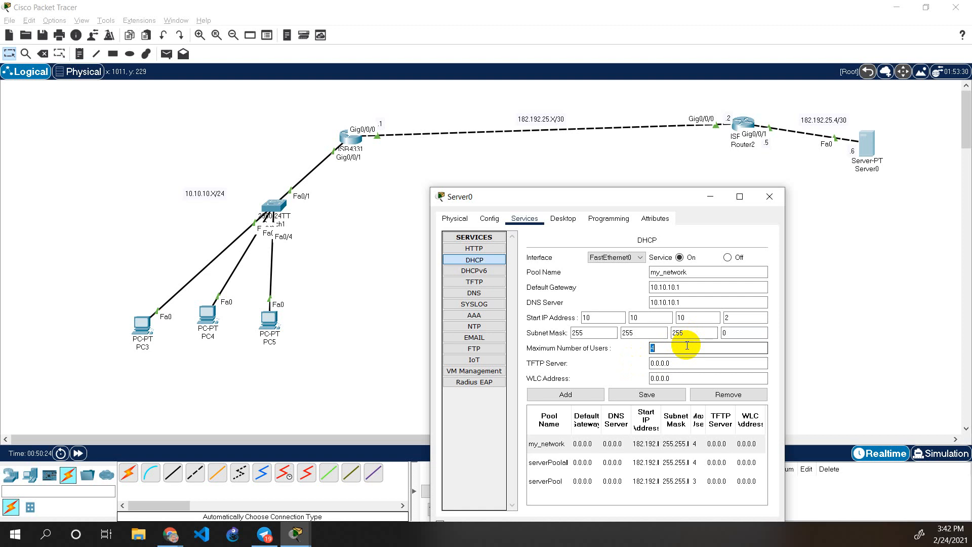
{"action": "type", "text": "200"}
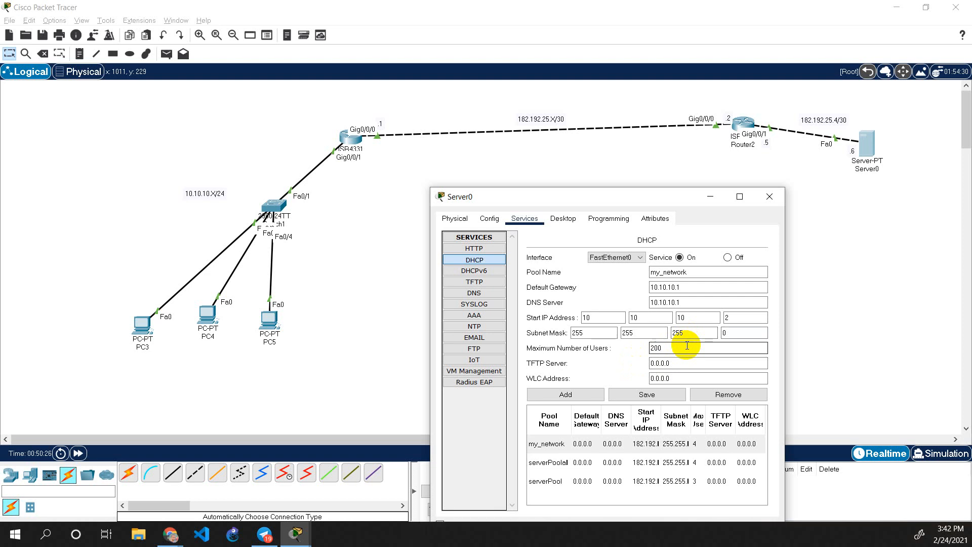
{"action": "left_click", "coordinate": [645, 395]}
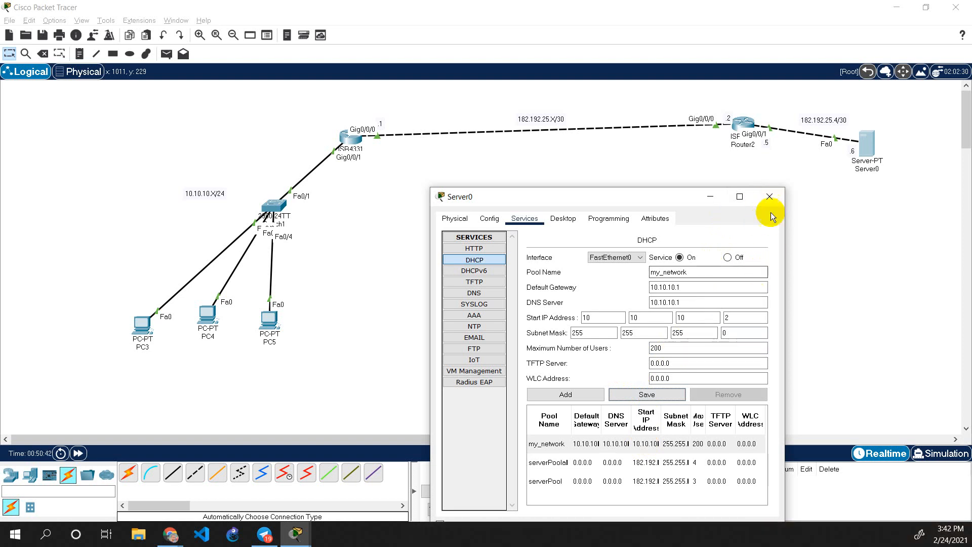
{"action": "left_click", "coordinate": [769, 196]}
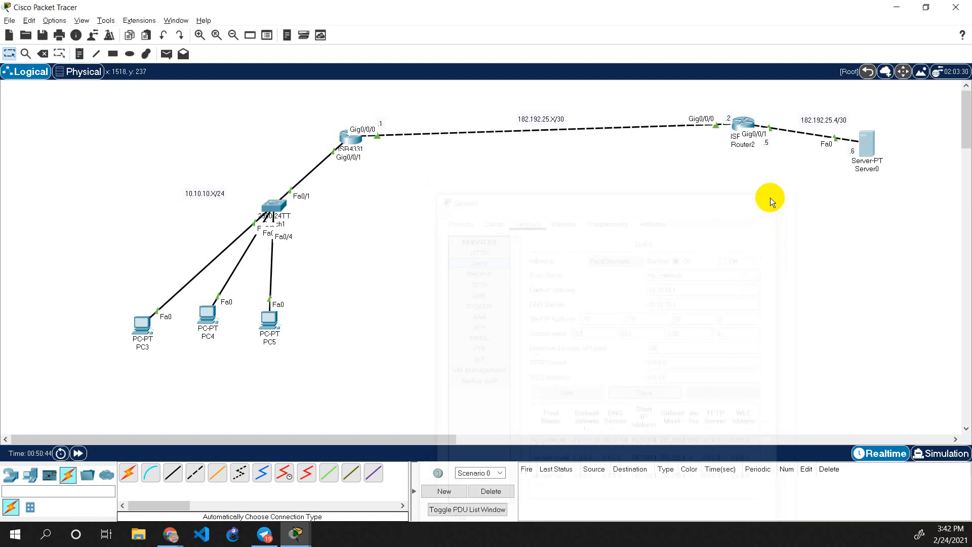
Reopen Server0's DHCP service and remove the serverPoolasd pool.
{"action": "left_click", "coordinate": [268, 329]}
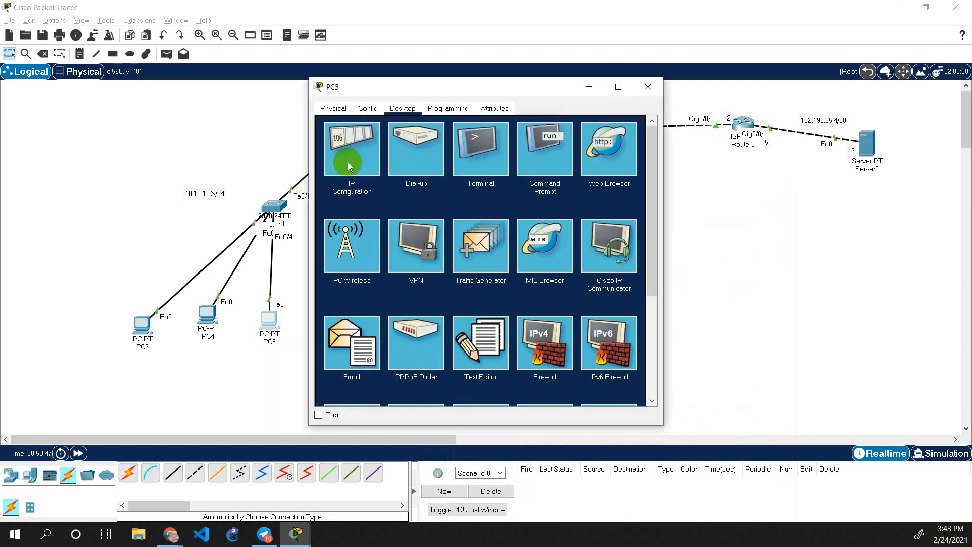
{"action": "left_click", "coordinate": [647, 86]}
{"action": "left_click", "coordinate": [865, 147]}
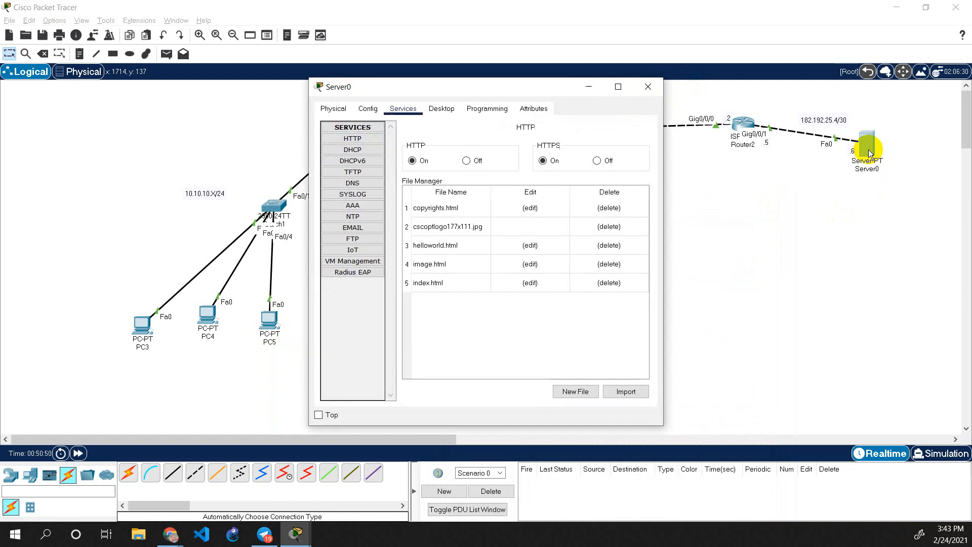
{"action": "left_click_drag", "start_coordinate": [481, 89], "coordinate": [563, 117]}
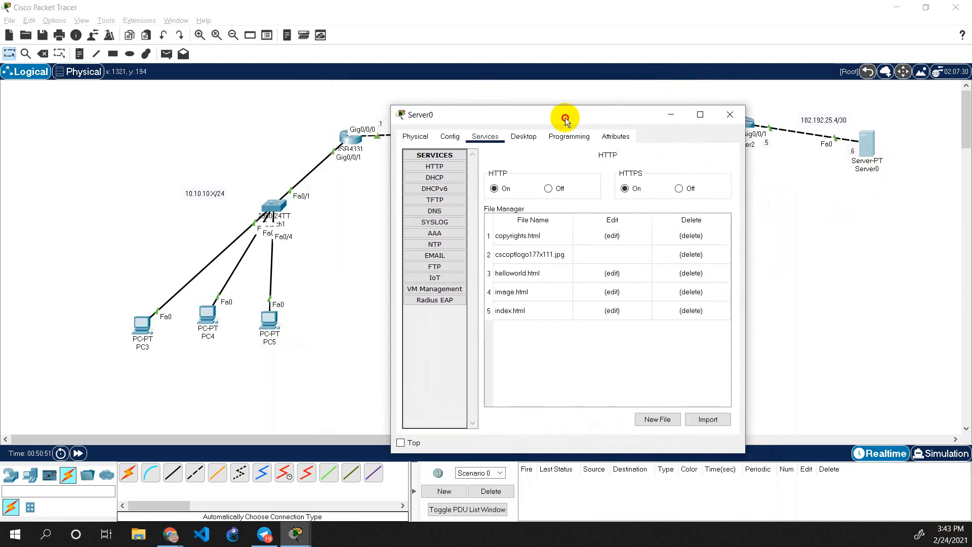
{"action": "left_click", "coordinate": [448, 177]}
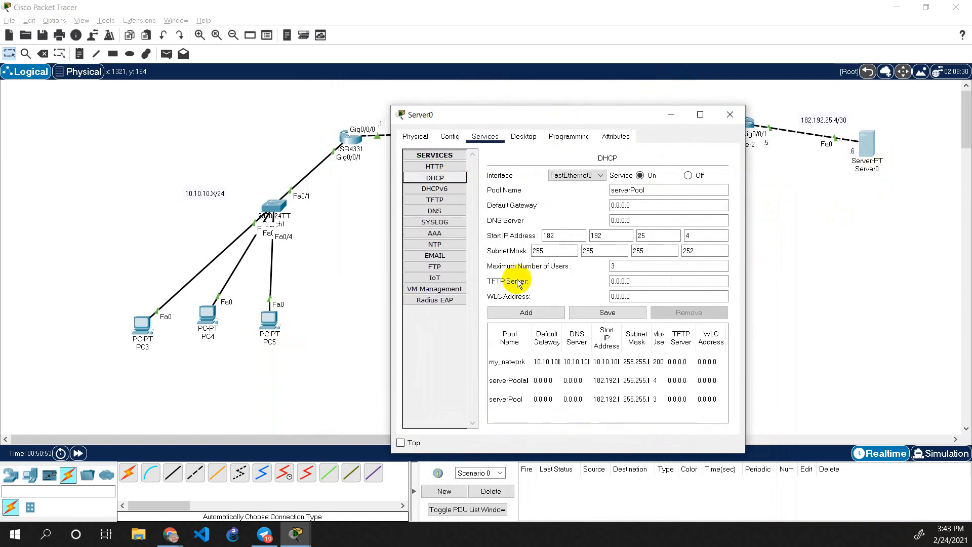
{"action": "left_click", "coordinate": [528, 381]}
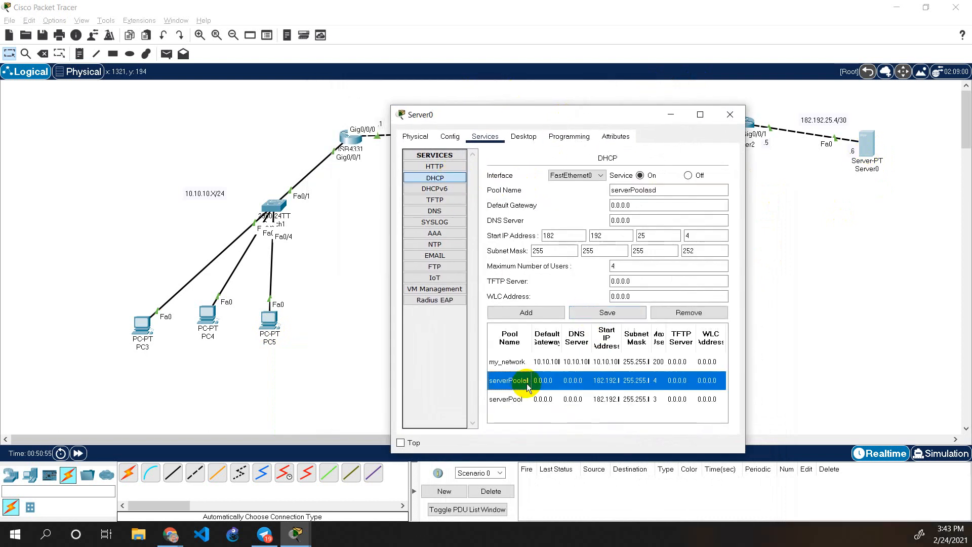
{"action": "left_click", "coordinate": [698, 314]}
Try to remove the serverPool pool, review the my_network pool's settings and close Server0's window.
{"action": "left_click", "coordinate": [600, 380]}
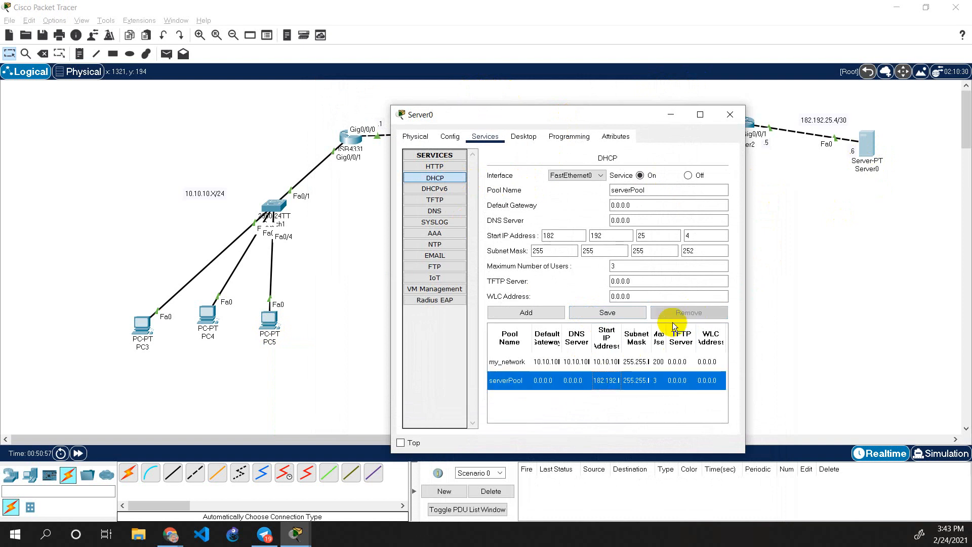
{"action": "left_click", "coordinate": [678, 313]}
{"action": "left_click", "coordinate": [596, 361]}
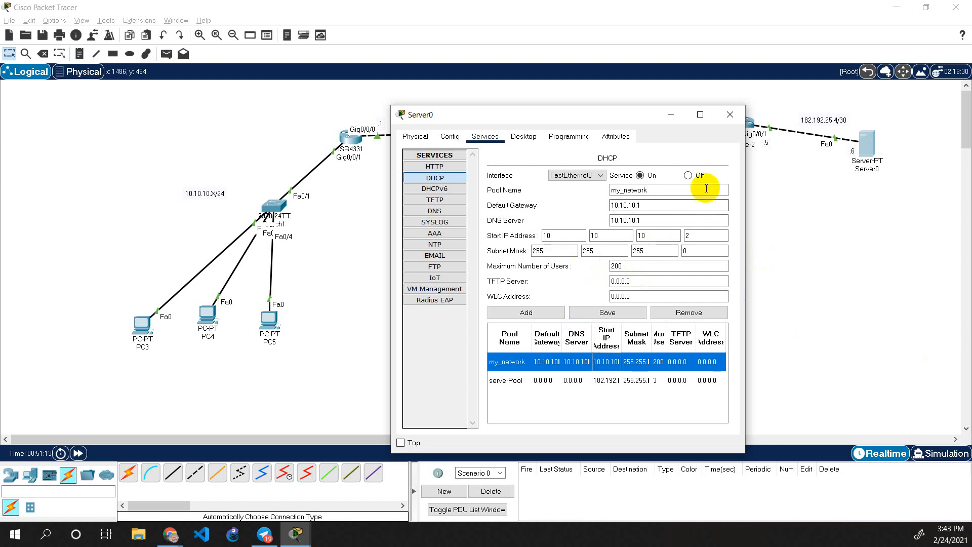
{"action": "left_click", "coordinate": [727, 118]}
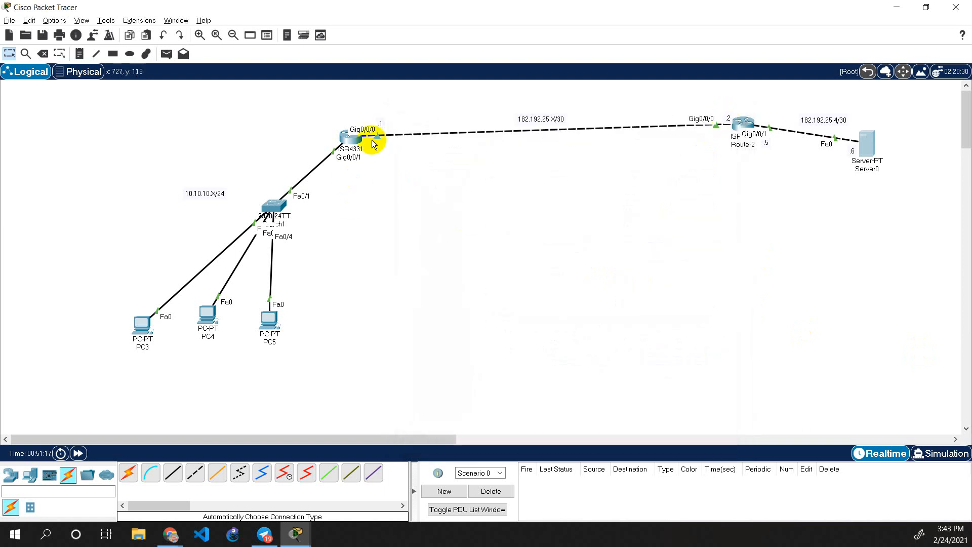
Repeat the ping to 10.10.10.2 from Server0's command prompt.
{"action": "mouse_move", "coordinate": [358, 137]}
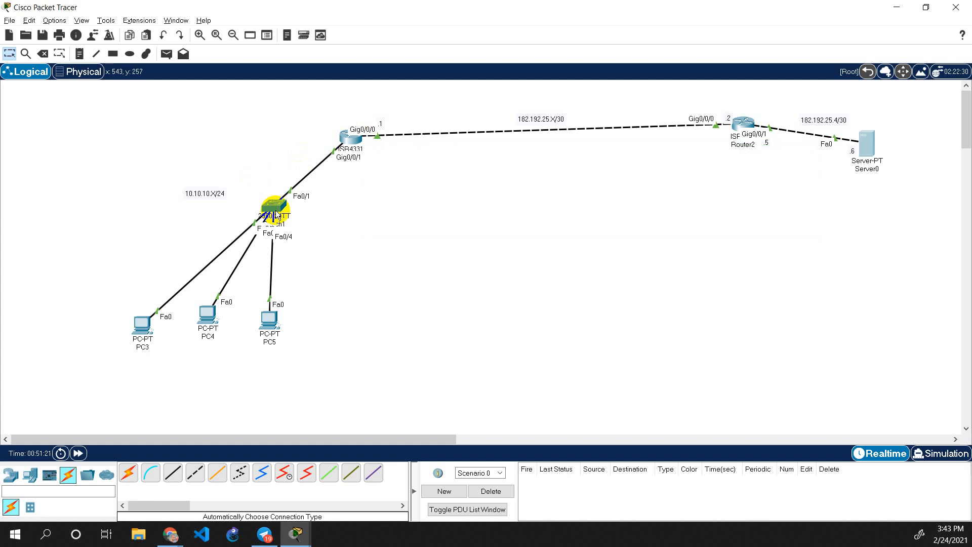
{"action": "left_click", "coordinate": [868, 149]}
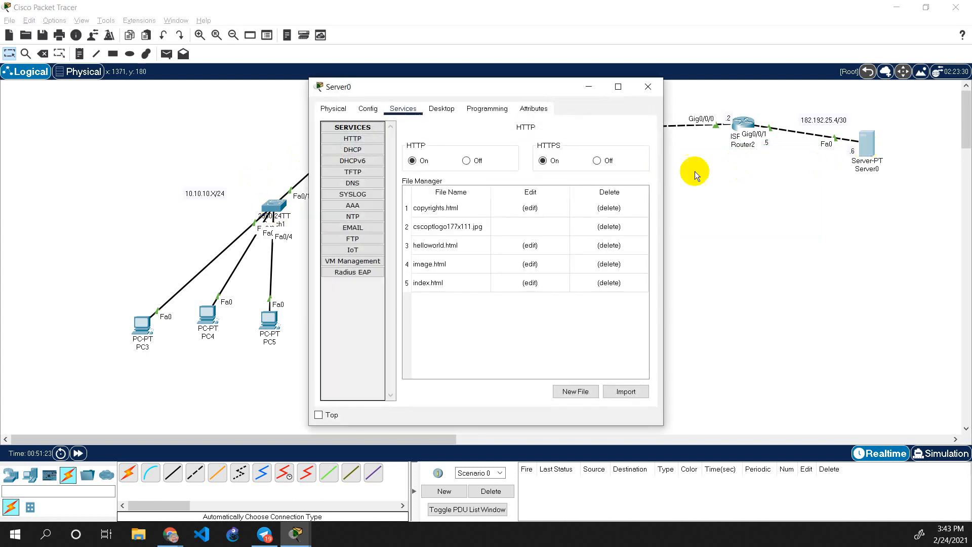
{"action": "left_click", "coordinate": [462, 108]}
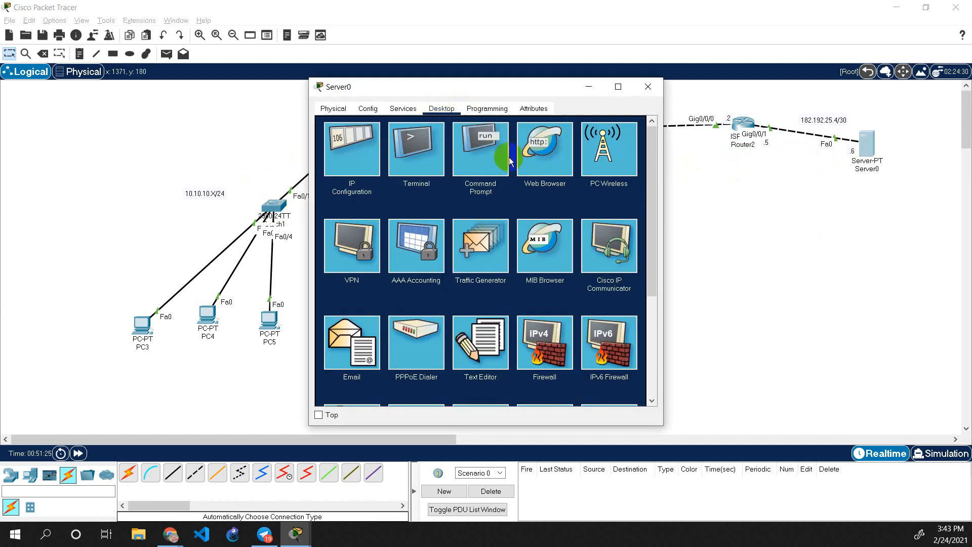
{"action": "left_click", "coordinate": [498, 160]}
{"action": "scroll", "coordinate": [538, 380], "scroll_direction": "down", "scroll_amount": 12}
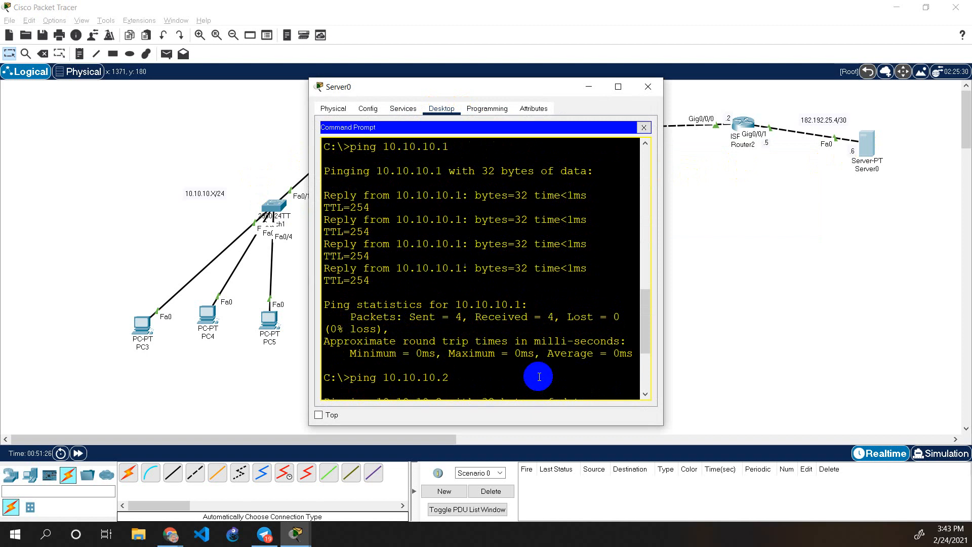
{"action": "key", "text": "Up"}
{"action": "key", "text": "Return"}
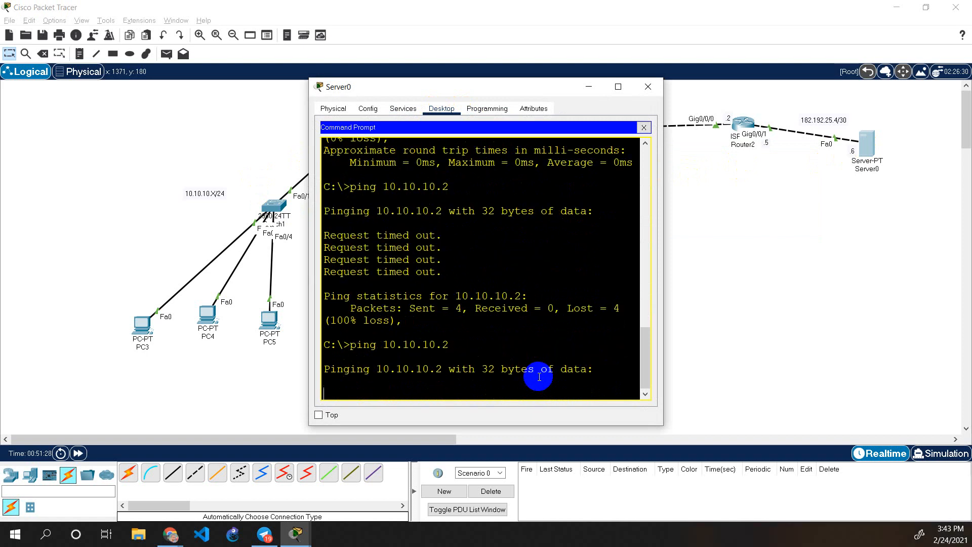
Check the results of the ping to 10.10.10.2 in Server0's command prompt and close the server's window.
{"action": "left_click_drag", "start_coordinate": [477, 86], "coordinate": [631, 118]}
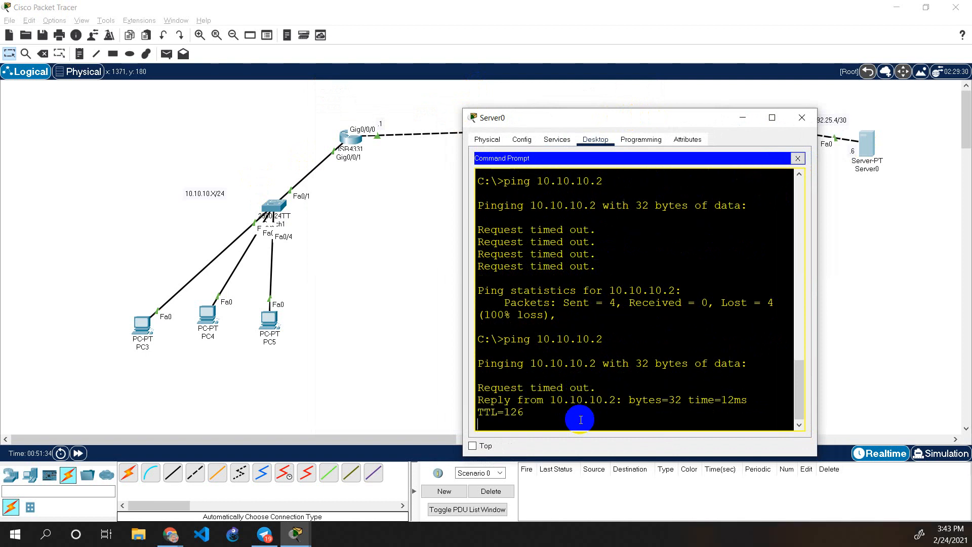
{"action": "left_click_drag", "start_coordinate": [560, 418], "coordinate": [451, 353]}
{"action": "left_click", "coordinate": [674, 386]}
{"action": "left_click", "coordinate": [793, 124]}
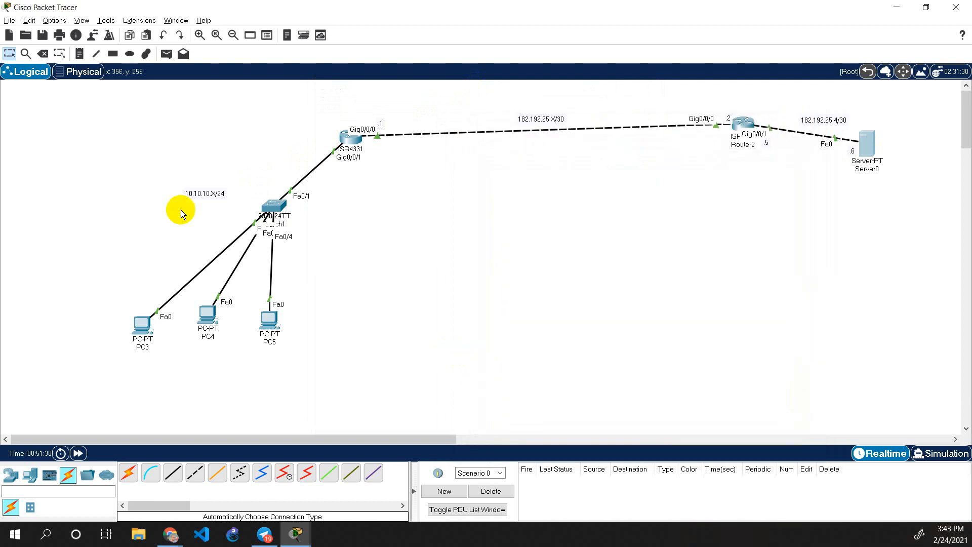
{"action": "mouse_move", "coordinate": [144, 327]}
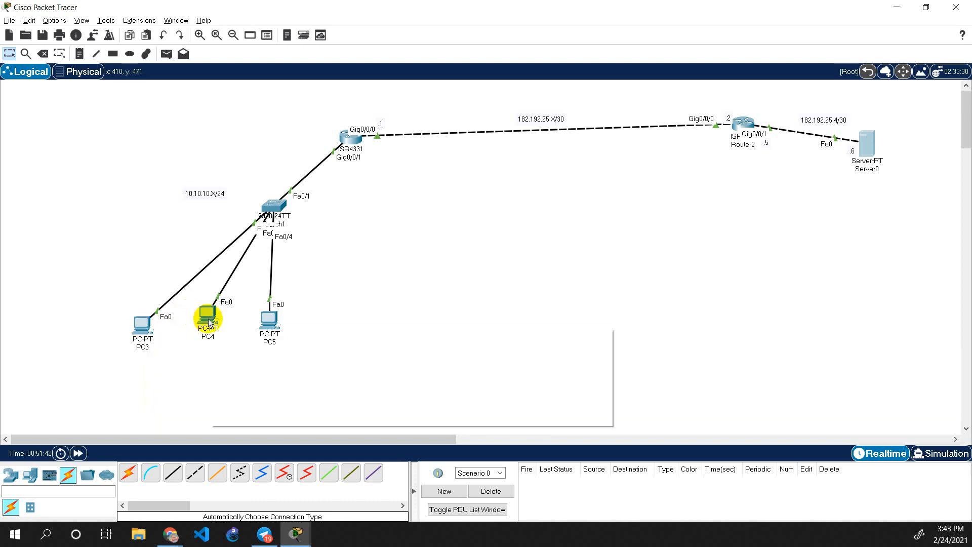
{"action": "mouse_move", "coordinate": [208, 321]}
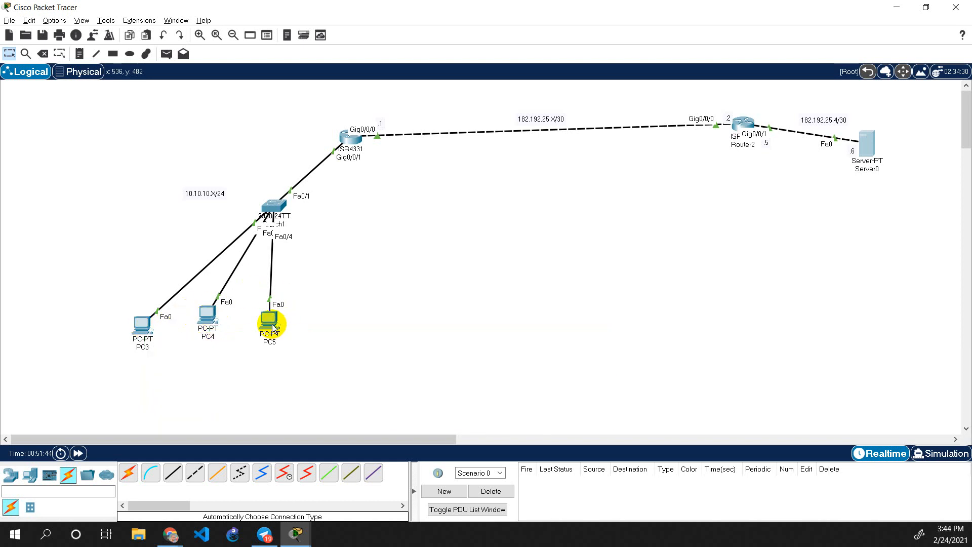
{"action": "mouse_move", "coordinate": [272, 324]}
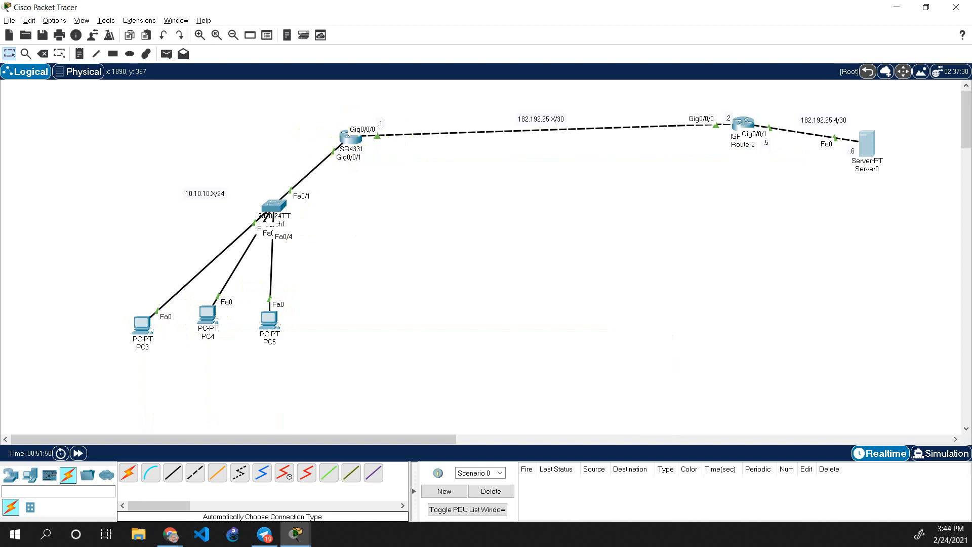
{"action": "key", "text": "alt+Tab"}
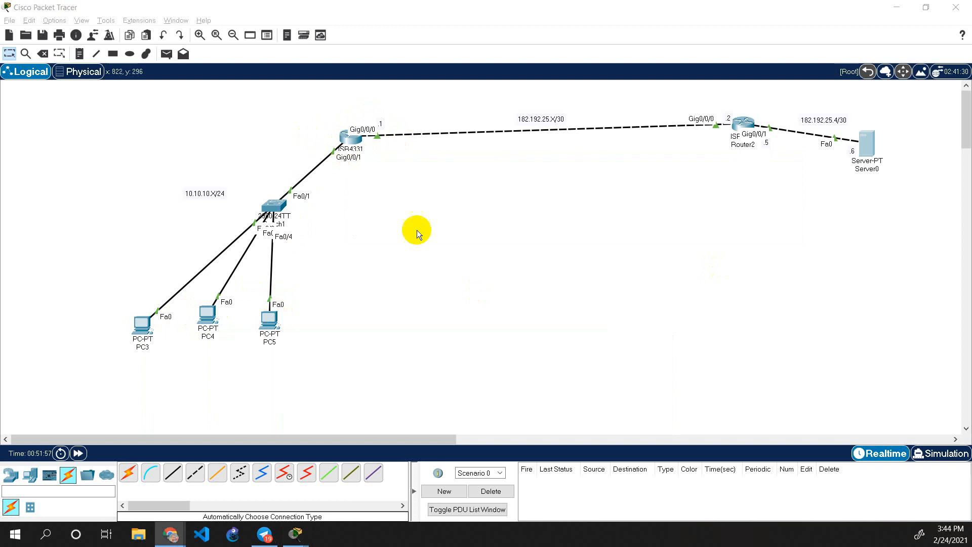
Open Router3's command line and page through its running configuration with do show run.
{"action": "left_click", "coordinate": [348, 136]}
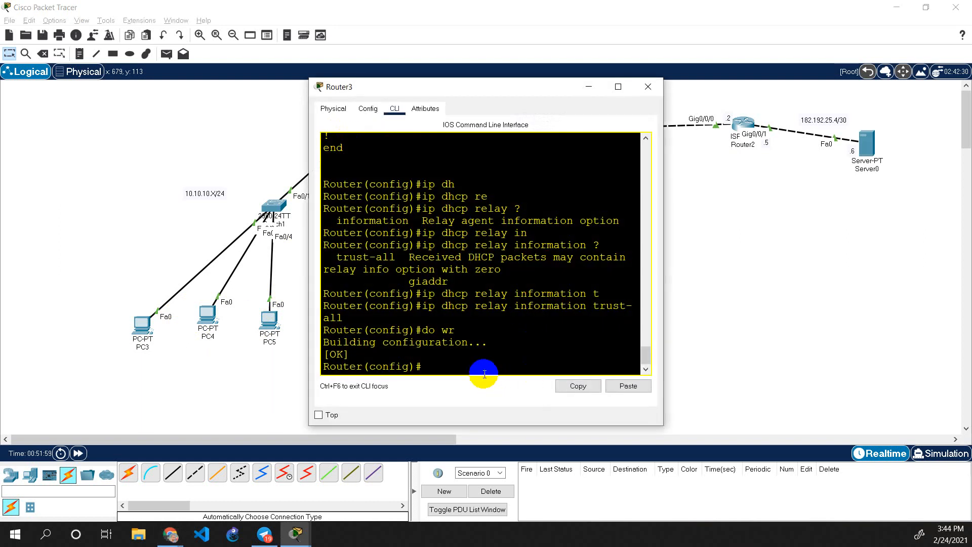
{"action": "type", "text": "do show rui"}
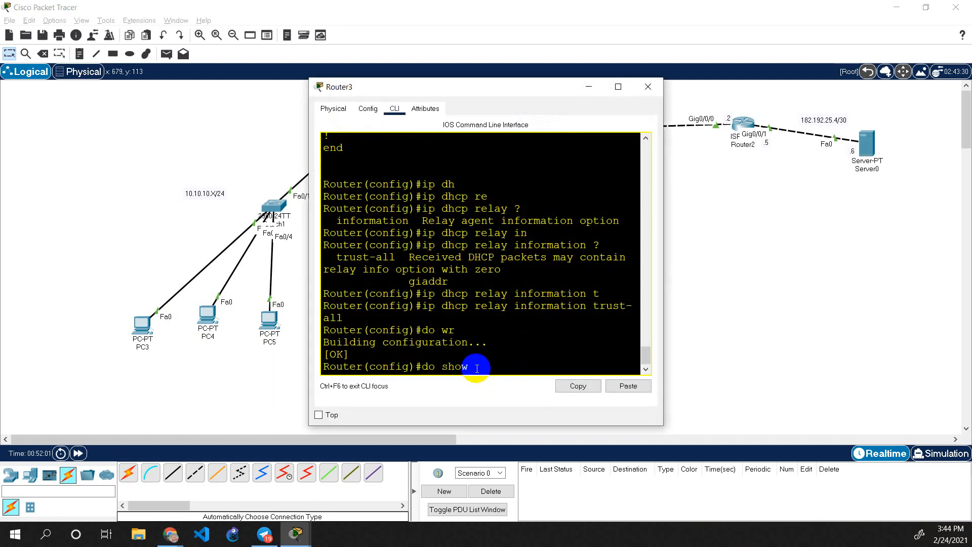
{"action": "key", "text": "Return"}
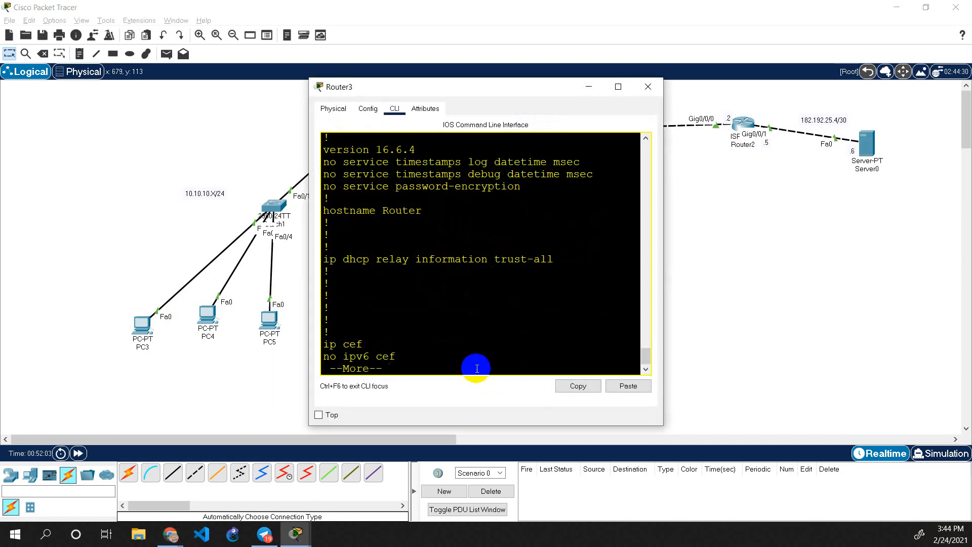
{"action": "key", "text": "space"}
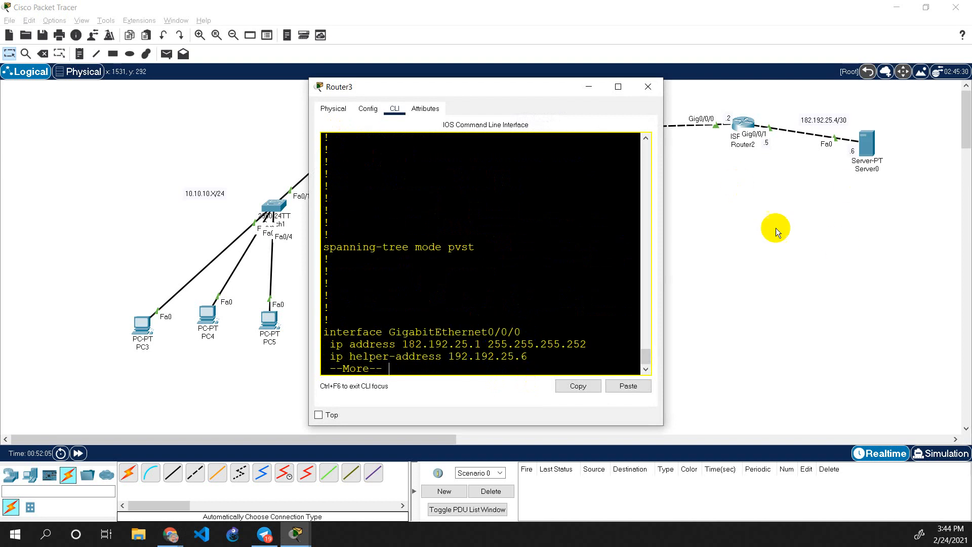
{"action": "key", "text": "space"}
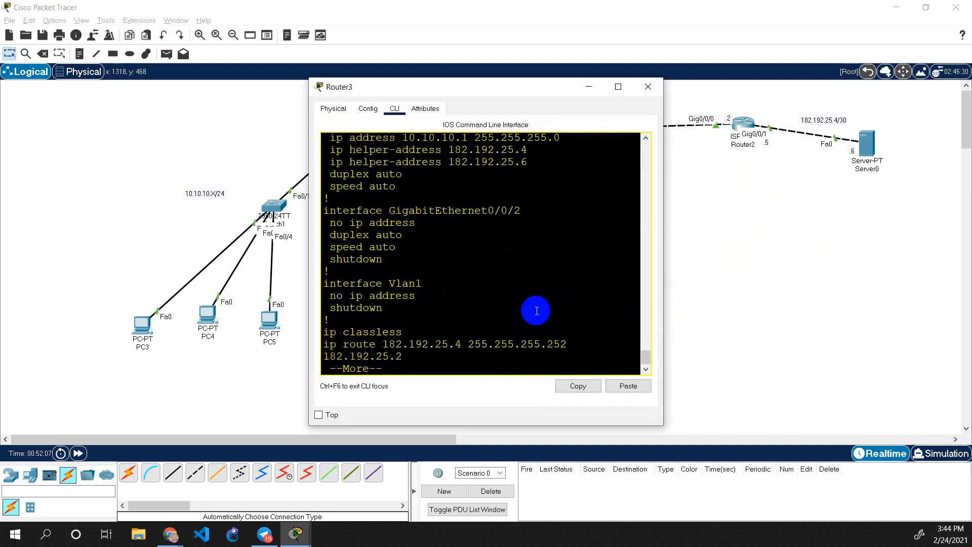
{"action": "key", "text": "space"}
Examine the helper addresses under GigabitEthernet0/0/1 in Router3's running configuration and close the router's window.
{"action": "scroll", "coordinate": [486, 331], "scroll_direction": "up", "scroll_amount": 6}
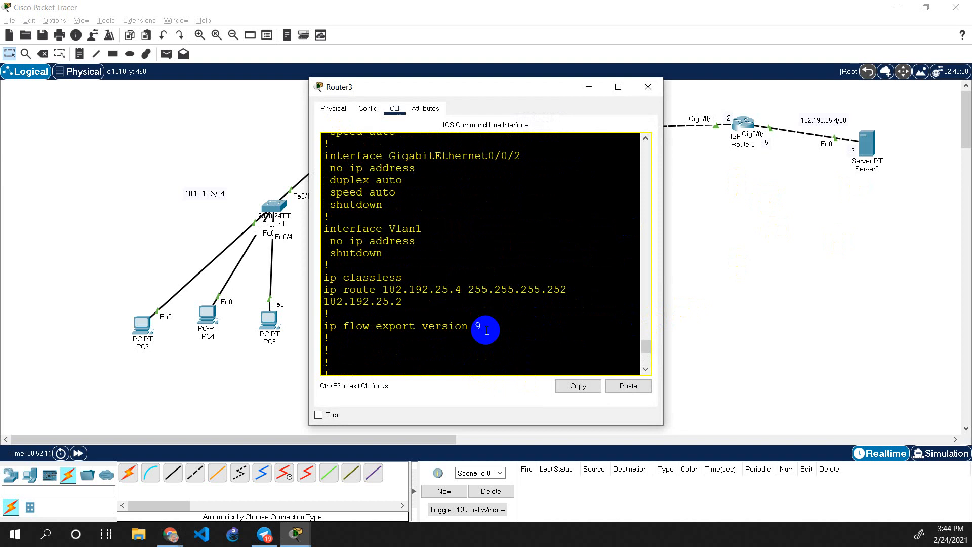
{"action": "scroll", "coordinate": [486, 331], "scroll_direction": "up", "scroll_amount": 7}
{"action": "scroll", "coordinate": [483, 334], "scroll_direction": "down", "scroll_amount": 2}
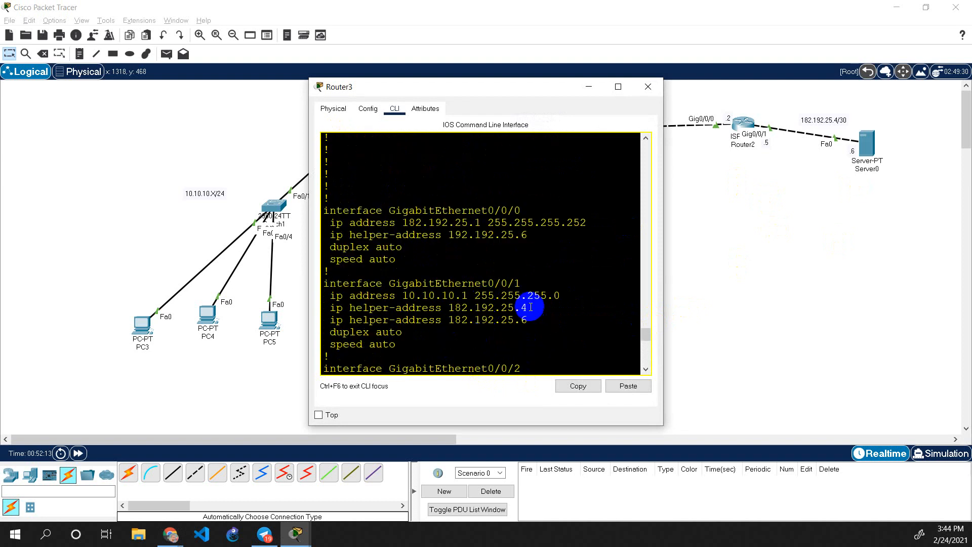
{"action": "left_click_drag", "start_coordinate": [527, 321], "coordinate": [297, 312]}
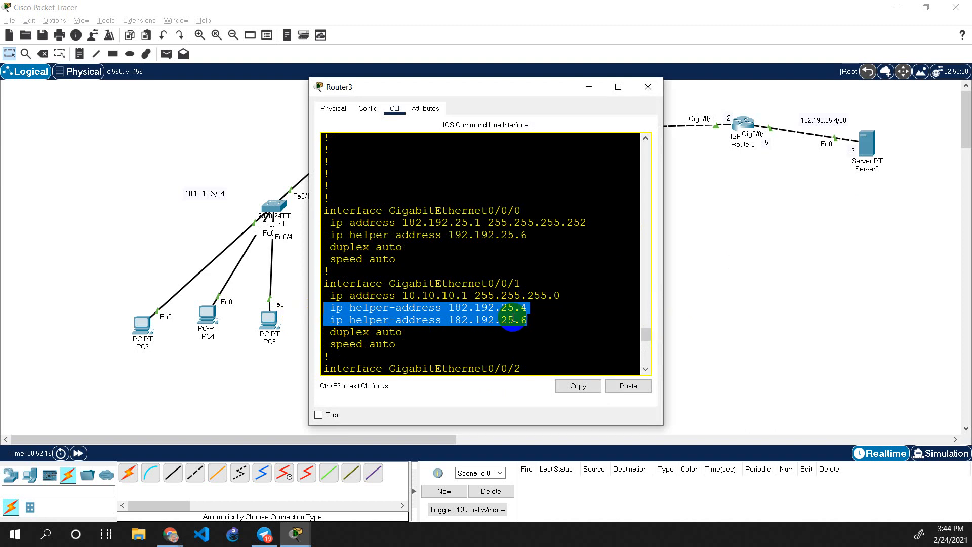
{"action": "left_click_drag", "start_coordinate": [527, 309], "coordinate": [332, 306]}
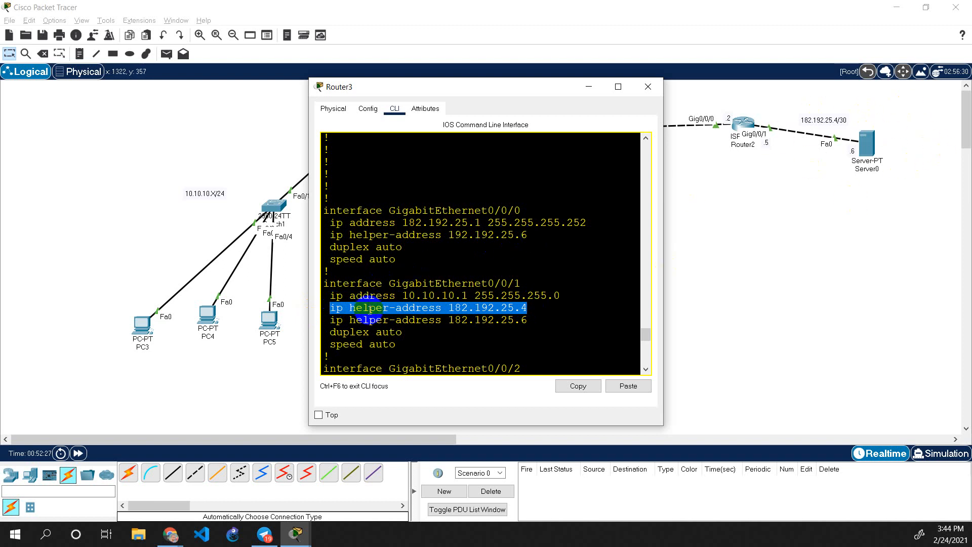
{"action": "left_click_drag", "start_coordinate": [441, 86], "coordinate": [578, 153]}
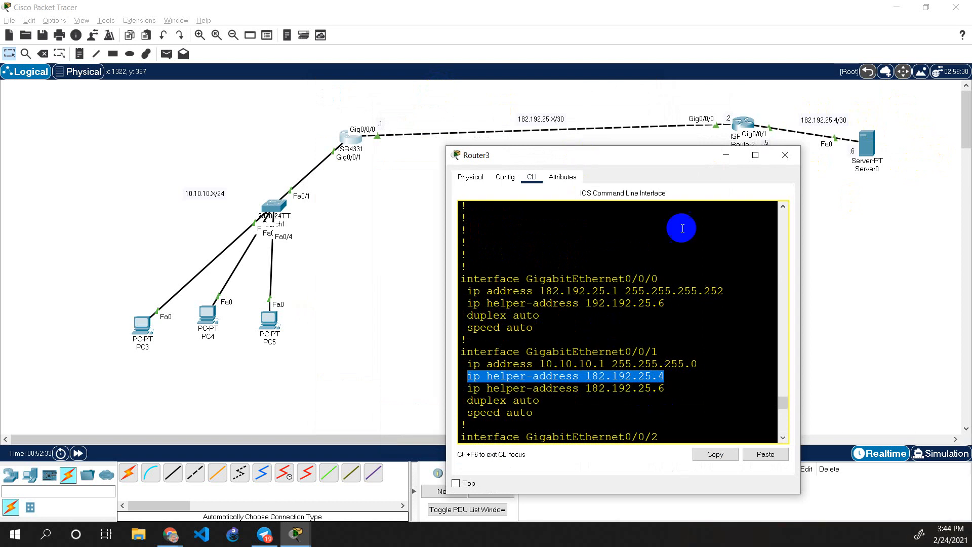
{"action": "left_click", "coordinate": [785, 155]}
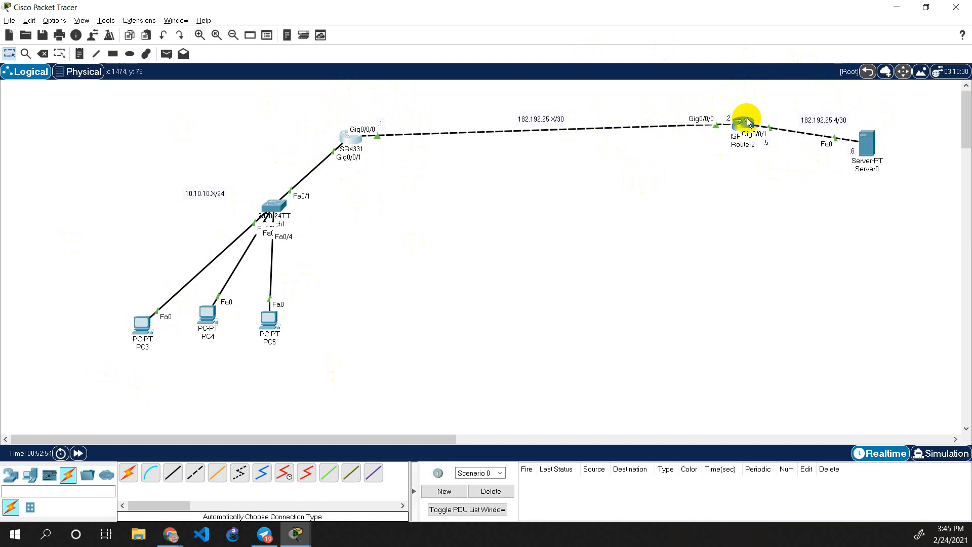
{"action": "mouse_move", "coordinate": [747, 122]}
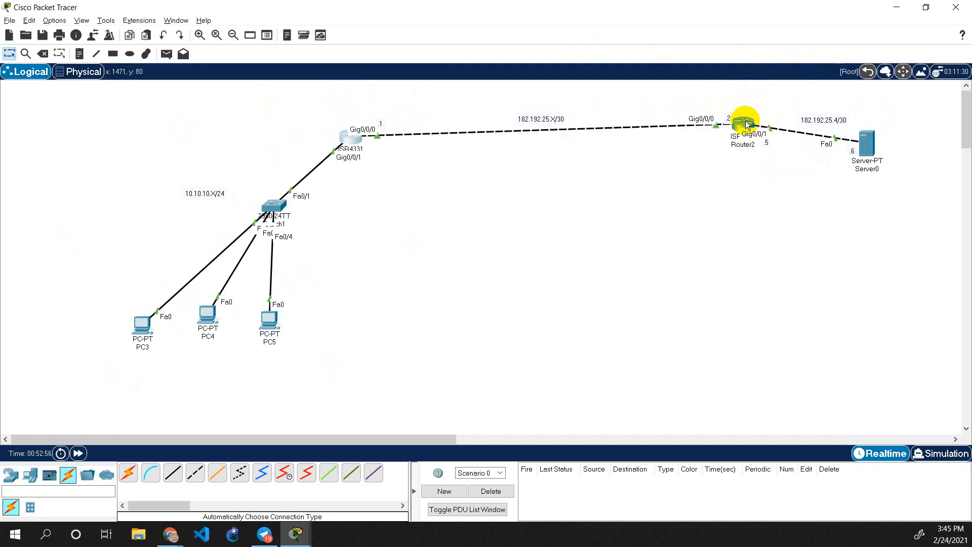